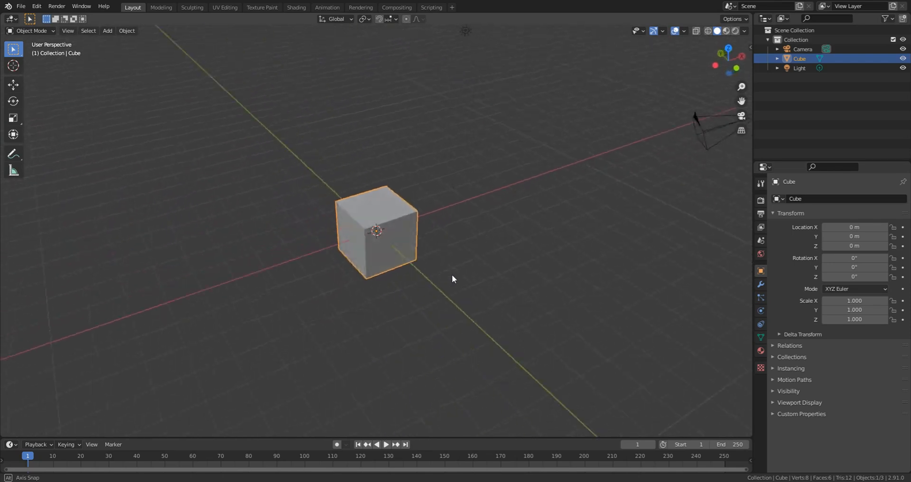
# Delete the default camera, cube and light from the scene.
pyautogui.moveTo(346, 255); pyautogui.dragTo(426, 286, button='middle')
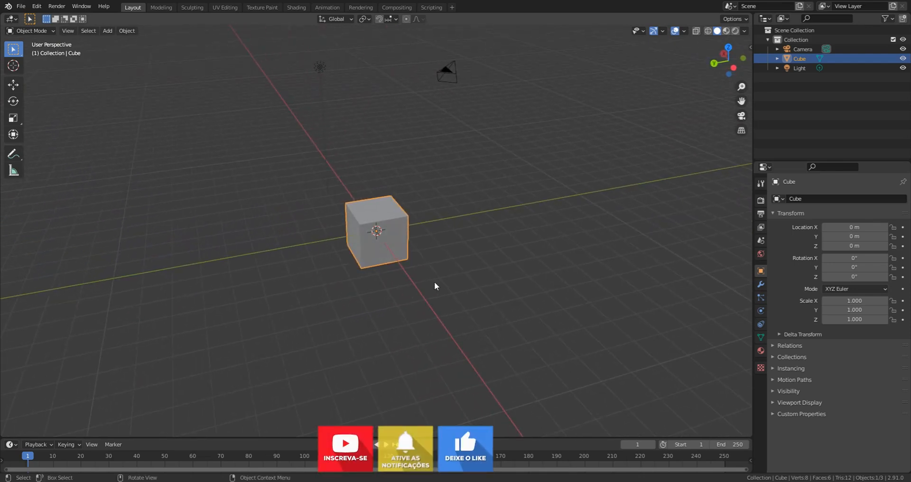
pyautogui.moveTo(579, 33); pyautogui.dragTo(187, 289)
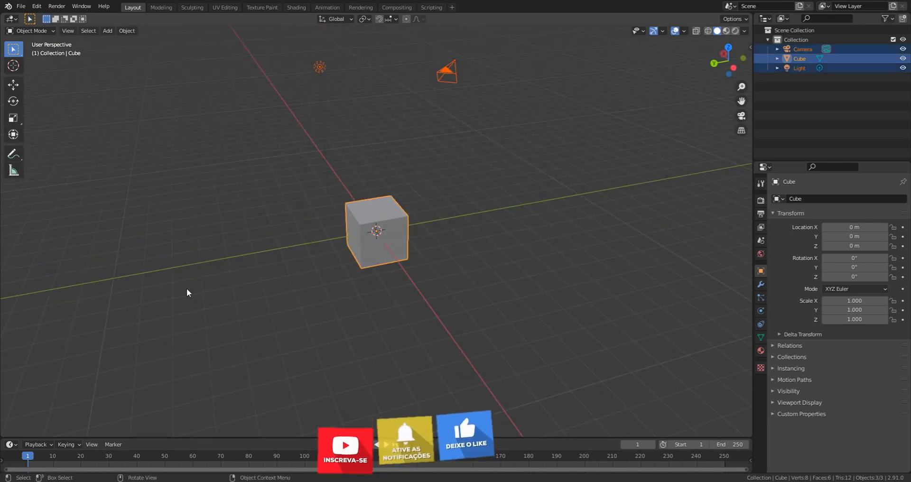
pyautogui.press('Delete')
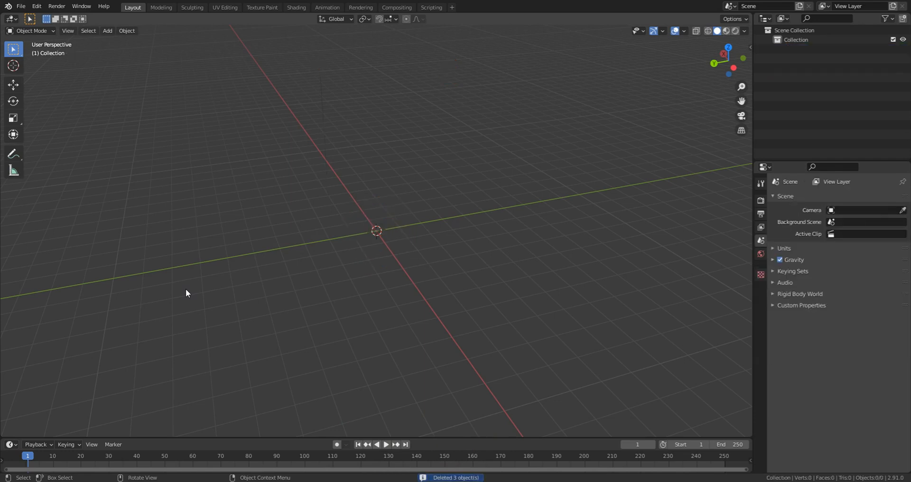
# Turn on the Screencast Keys display for the viewport.
pyautogui.press('KP_7')
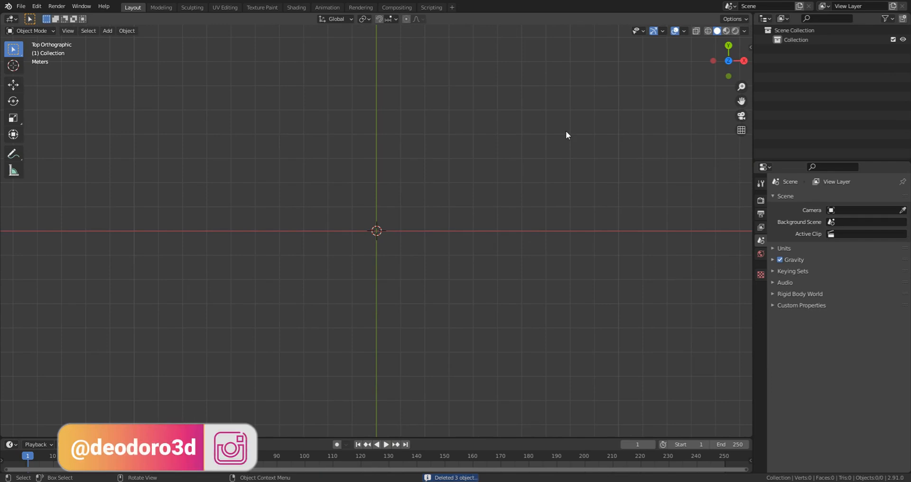
pyautogui.press('n')
pyautogui.click(747, 98)
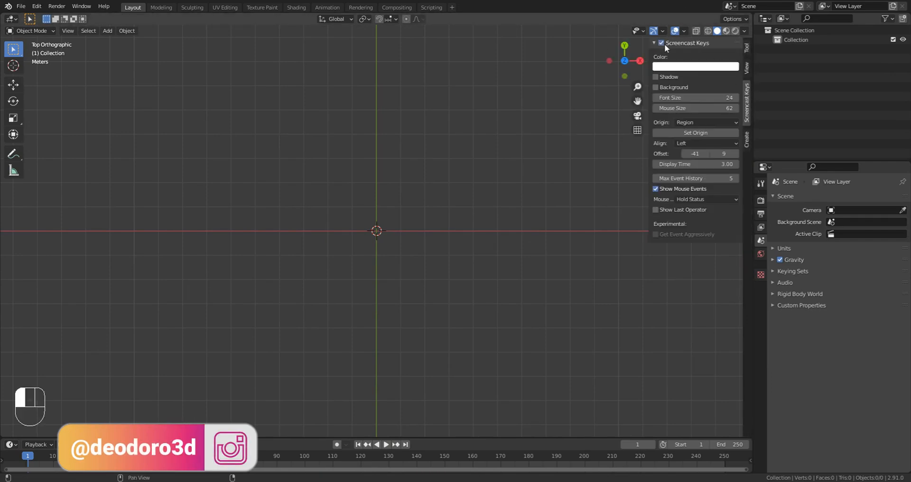
pyautogui.press('n')
# Add a mesh plane at the world origin.
pyautogui.hotkey('shift', 'a')
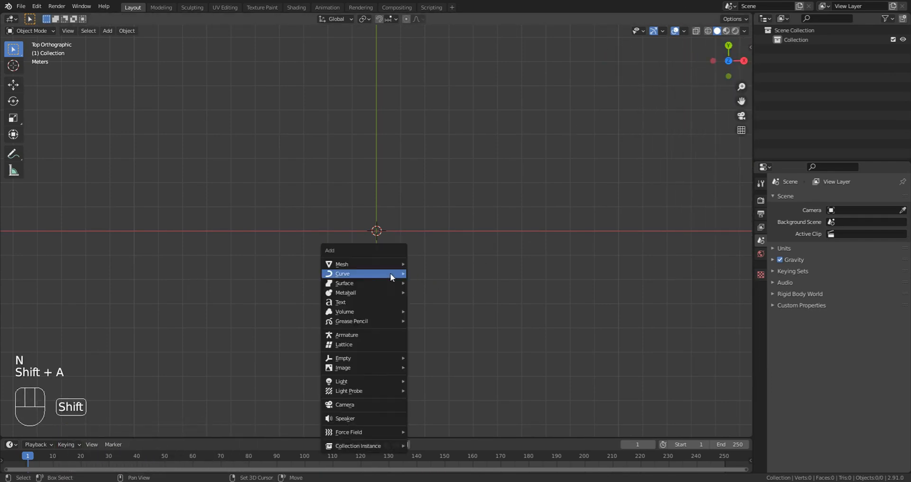
pyautogui.moveTo(371, 263)
pyautogui.click(439, 265)
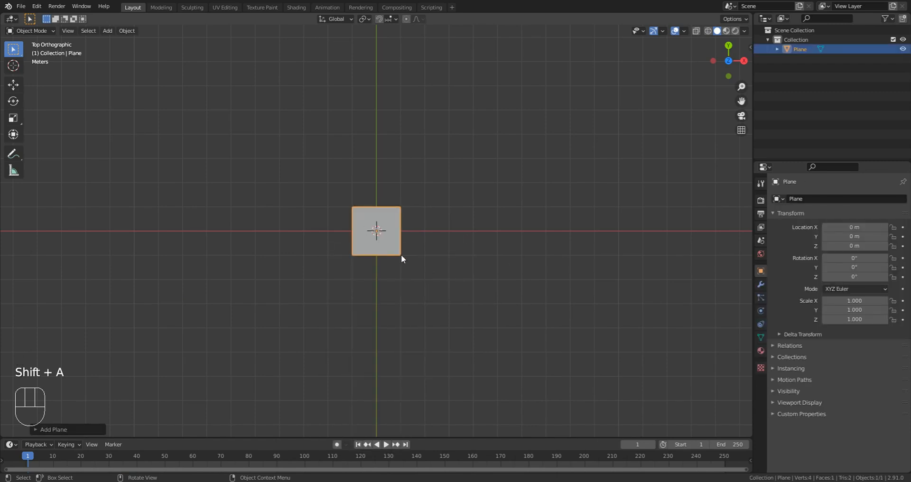
# Move all of the plane's geometry in negative Y, with snapping, until its far edge lies on the X axis at the object's origin.
pyautogui.press('Tab')
pyautogui.scroll(5, 401, 255)
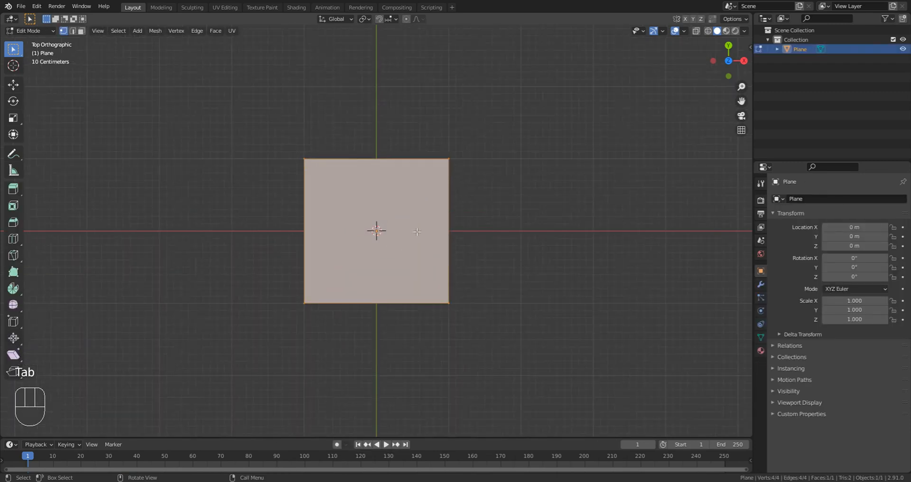
pyautogui.press('g')
pyautogui.press('y')
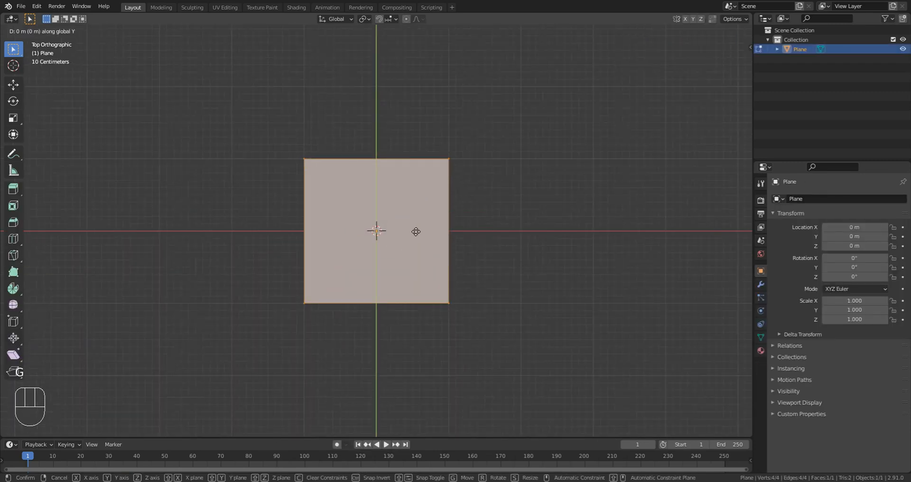
pyautogui.keyDown('ctrl'); pyautogui.click(403, 307); pyautogui.keyUp('ctrl')
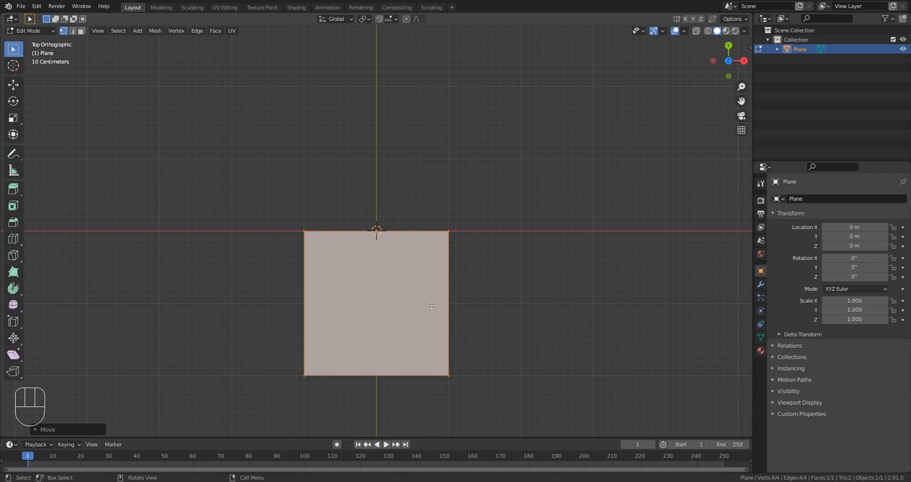
# Add 50 evenly spaced loop cuts across the plane, running parallel to the X axis.
pyautogui.moveTo(432, 305); pyautogui.dragTo(360, 252, button='middle')
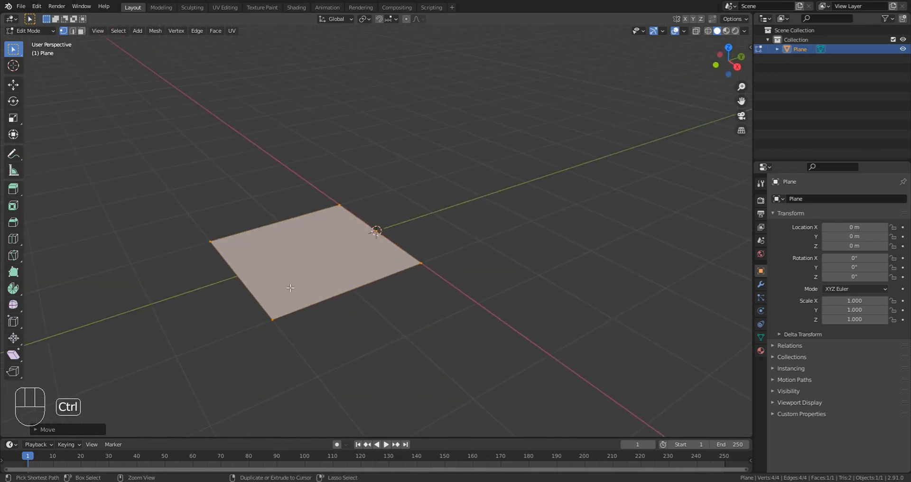
pyautogui.hotkey('ctrl', 'r')
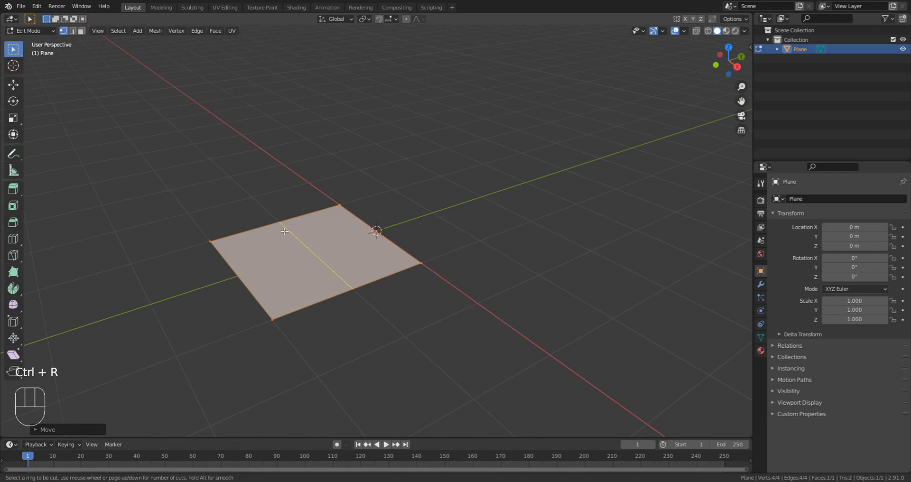
pyautogui.press('5')
pyautogui.press('0')
pyautogui.press('Return')
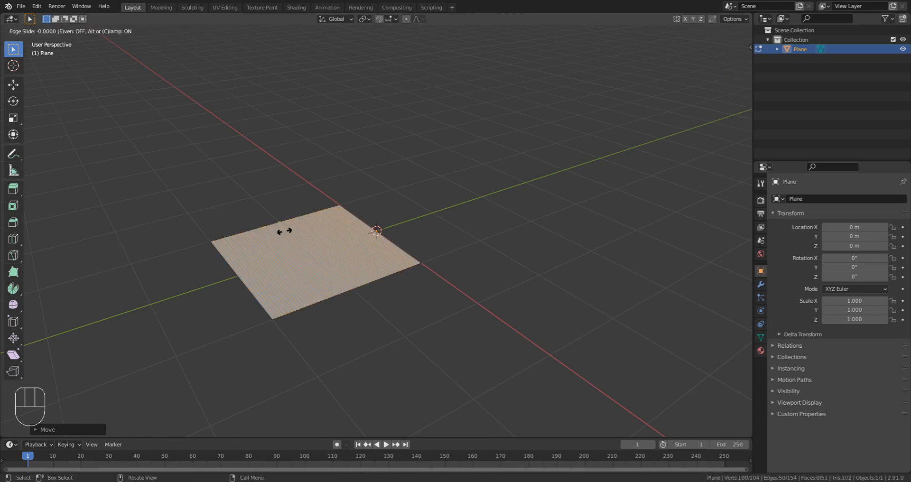
pyautogui.press('Escape')
# Return to Object Mode and add a Mirror modifier to the plane, mirroring on the Y axis only.
pyautogui.press('Tab')
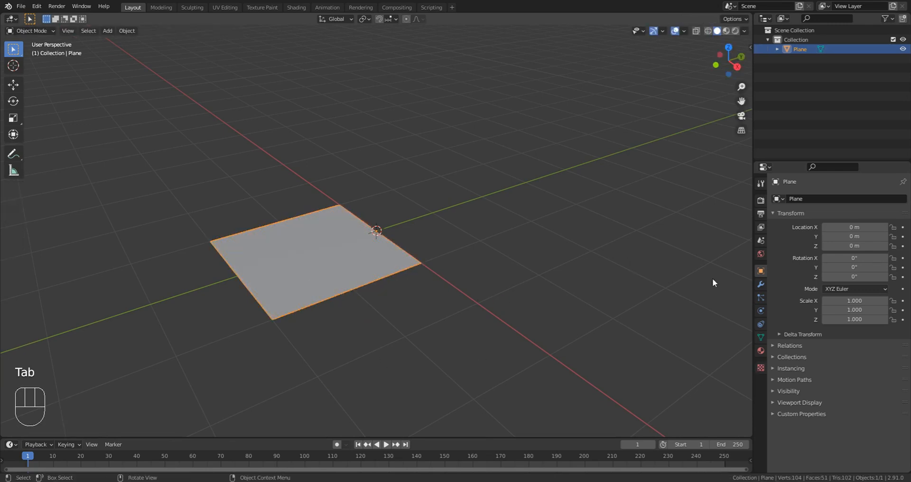
pyautogui.click(761, 286)
pyautogui.click(805, 199)
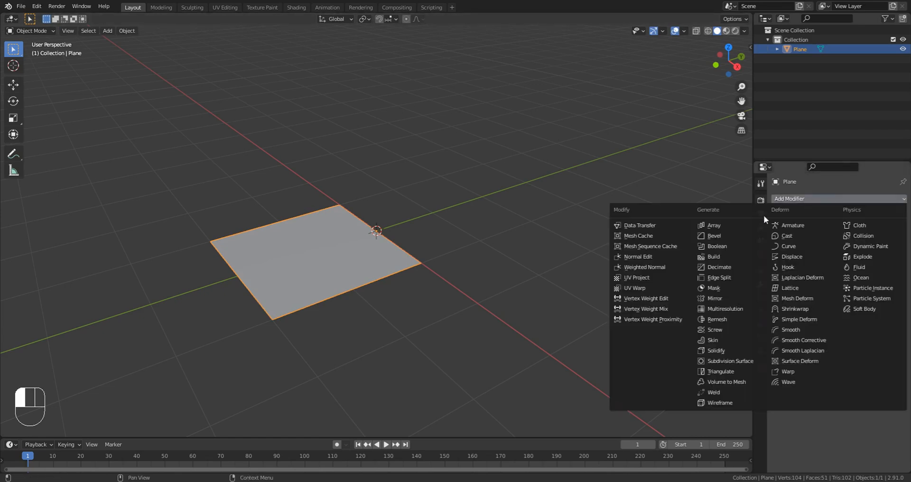
pyautogui.click(715, 298)
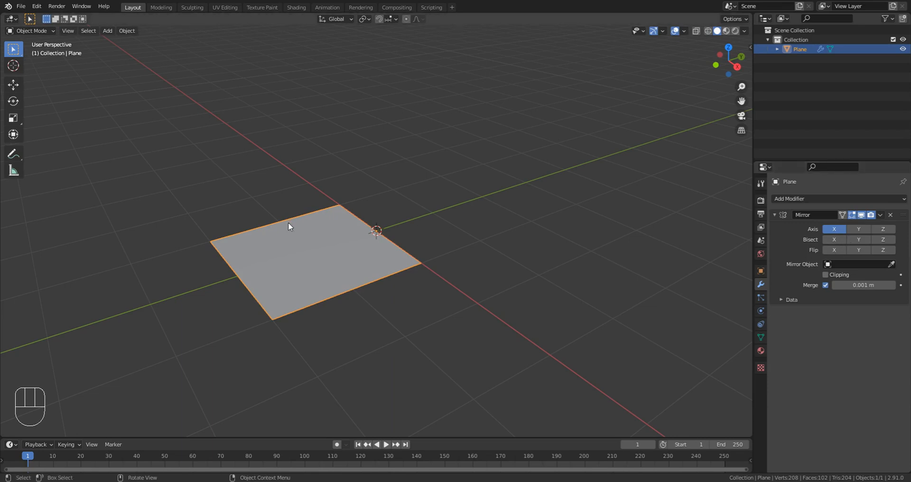
pyautogui.click(859, 230)
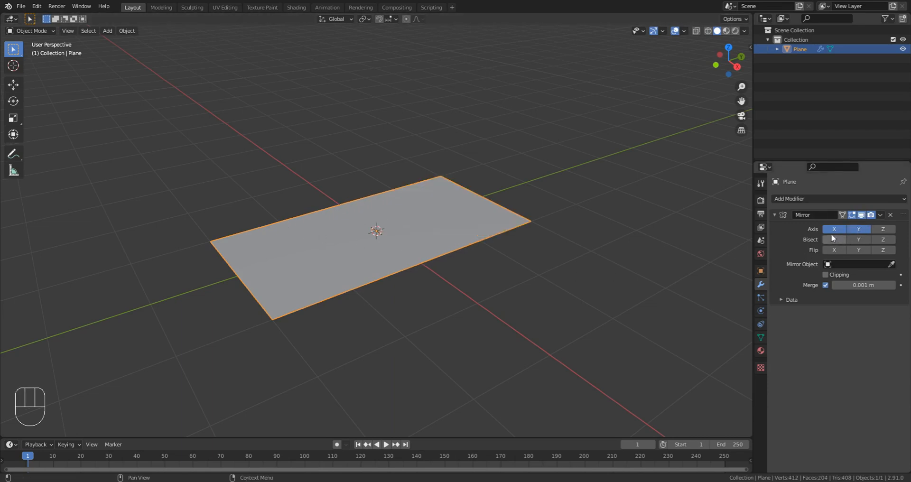
pyautogui.click(834, 232)
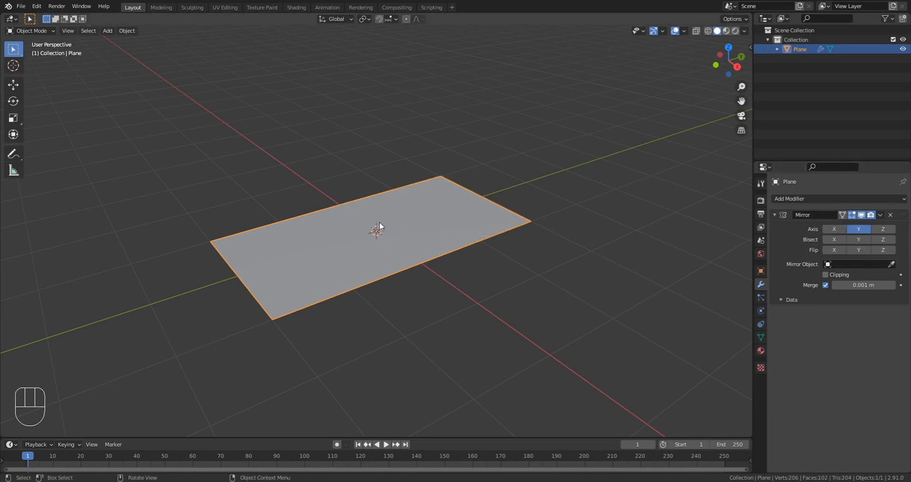
# Scale the mirrored plane up along the Y axis into a longer strip.
pyautogui.press('s')
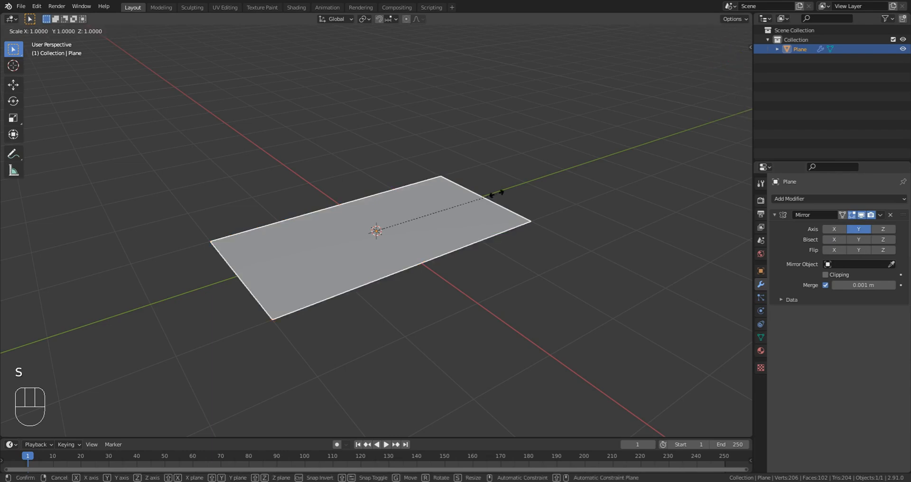
pyautogui.press('y')
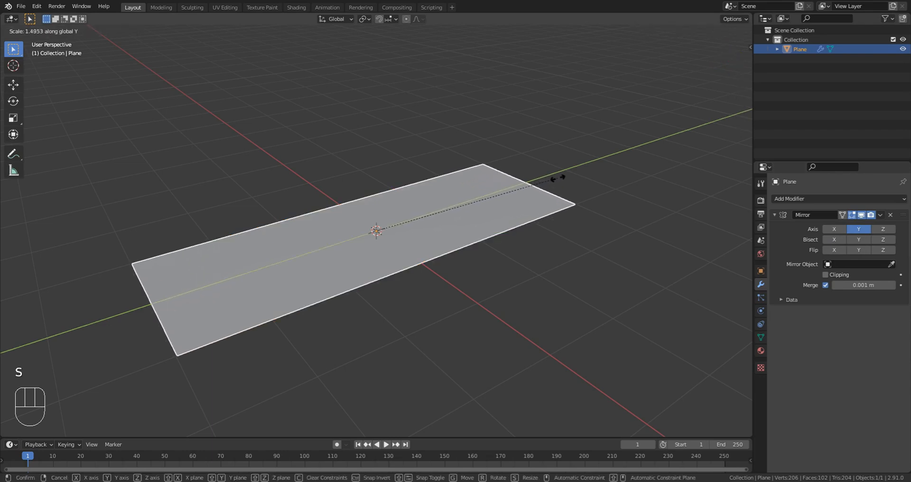
pyautogui.click(576, 172)
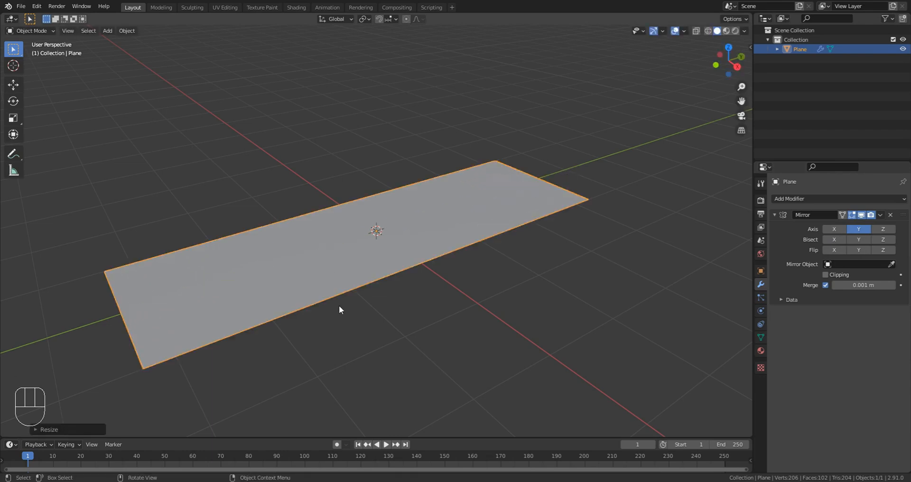
# Search the add-ons in the preferences for "extr" to check whether Add Curve: Extra Objects is enabled.
pyautogui.press('KP_7')
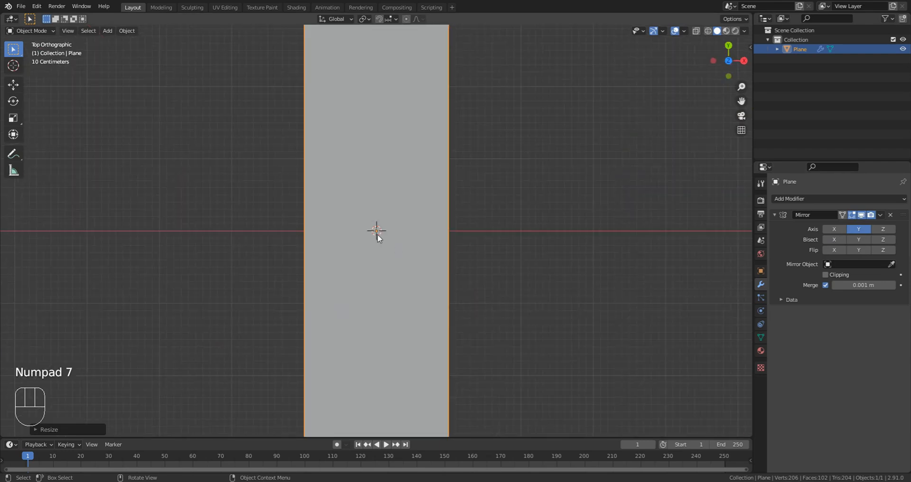
pyautogui.hotkey('shift', 'a')
pyautogui.moveTo(366, 233)
pyautogui.click(40, 6)
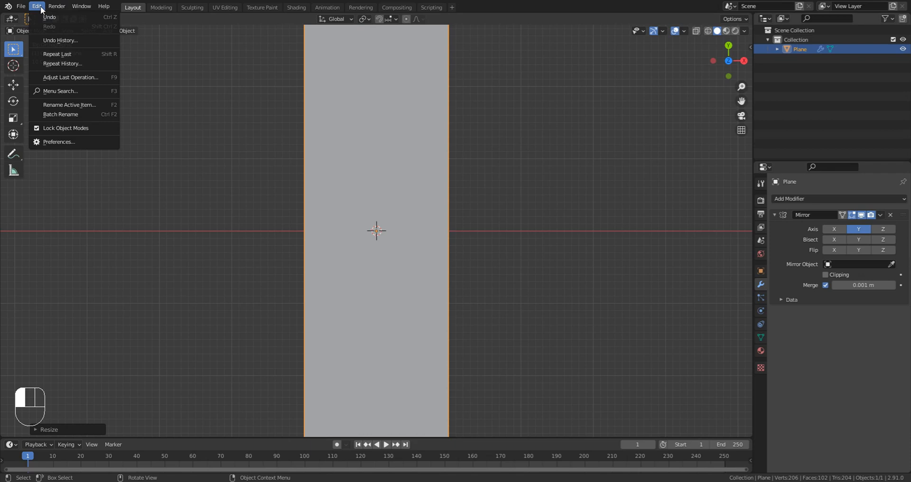
pyautogui.click(59, 143)
pyautogui.moveTo(220, 29); pyautogui.dragTo(265, 41)
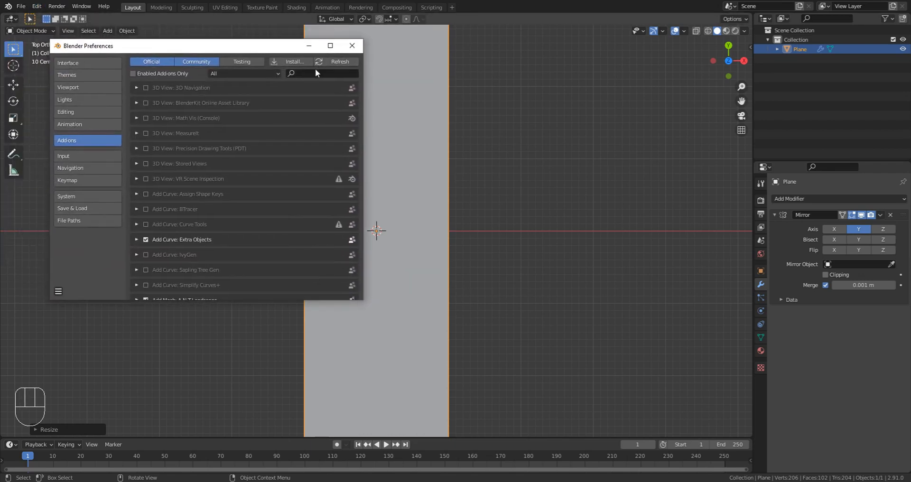
pyautogui.click(311, 72)
pyautogui.write('extr')
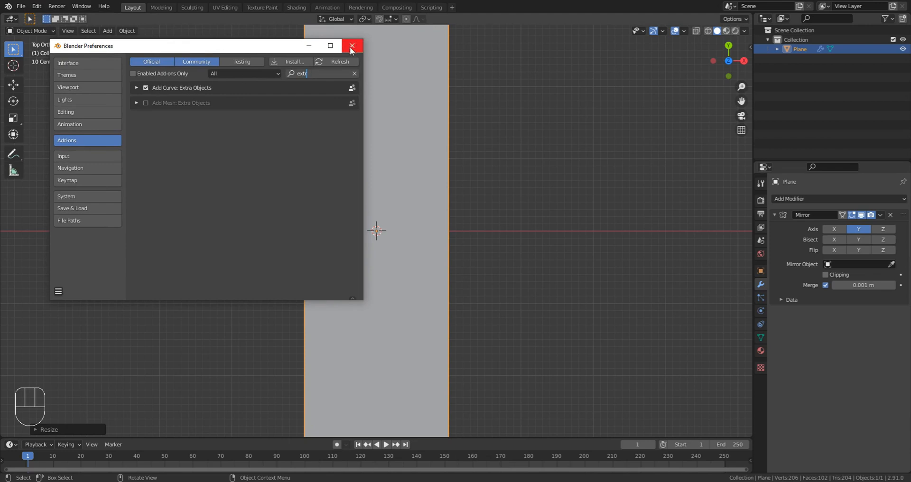
pyautogui.click(351, 46)
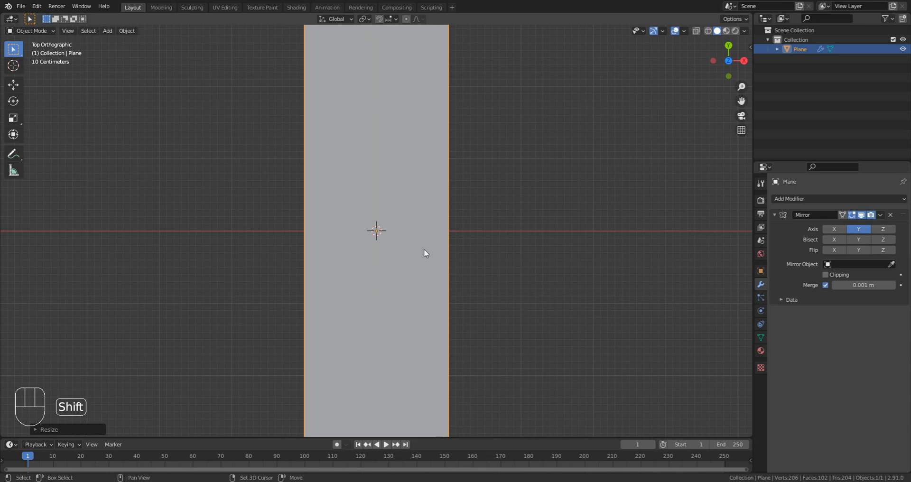
# Add an Archemedian spiral curve at the center of the strip.
pyautogui.hotkey('shift', 'a')
pyautogui.moveTo(421, 259)
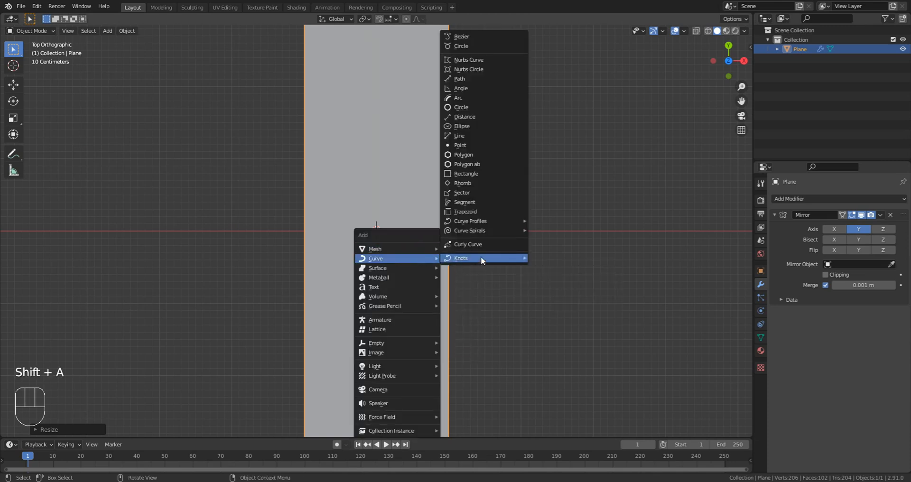
pyautogui.moveTo(478, 231)
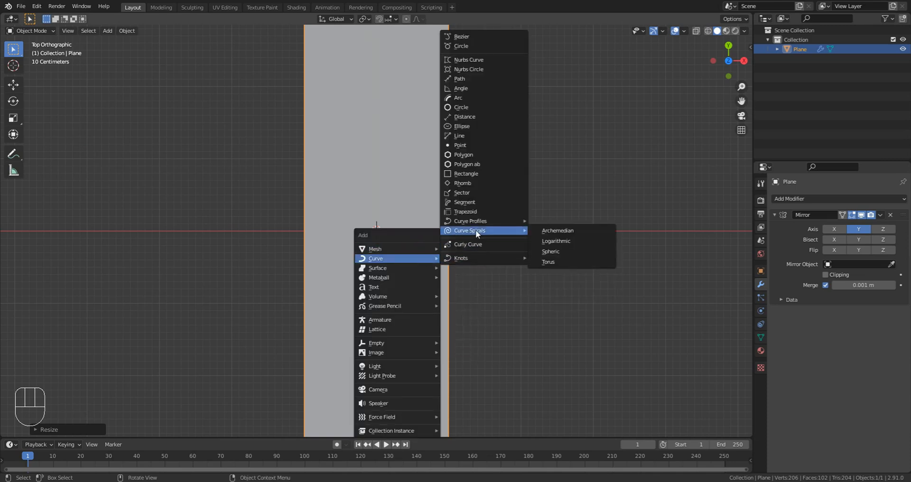
pyautogui.click(560, 231)
# Set the spiral to 4 turns with a radius growth of 0.04 and a radius of 0.22.
pyautogui.click(52, 430)
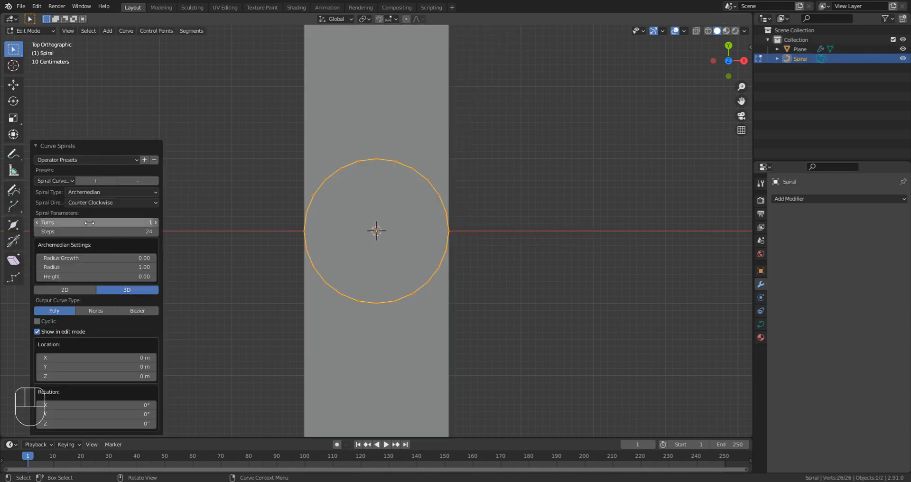
pyautogui.click(156, 223)
pyautogui.click(155, 222)
pyautogui.click(156, 223)
pyautogui.moveTo(127, 258)
pyautogui.mouseDown()
pyautogui.moveTo(108, 256)
pyautogui.moveTo(136, 267)
pyautogui.moveTo(5, 268)
pyautogui.mouseUp()
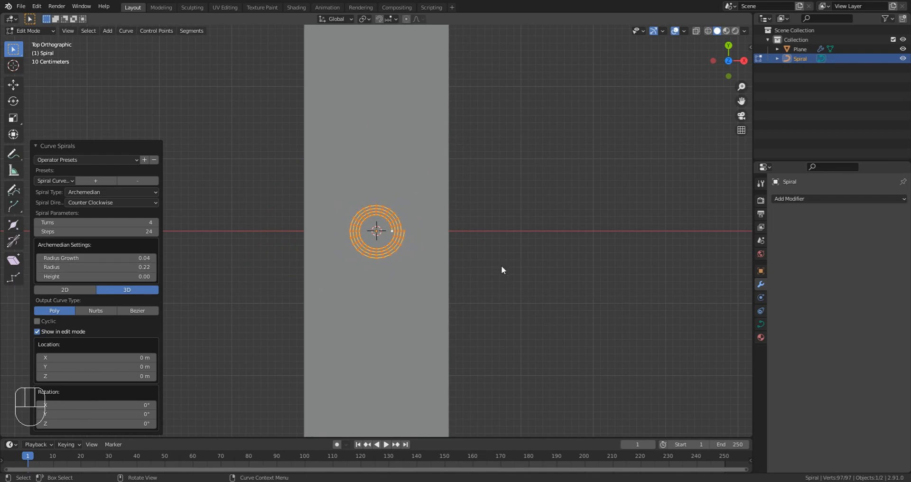
# Return to Object Mode and rotate the spiral 90° around the global Y axis so it stands upright.
pyautogui.moveTo(501, 266); pyautogui.dragTo(404, 242, button='middle')
pyautogui.press('Tab')
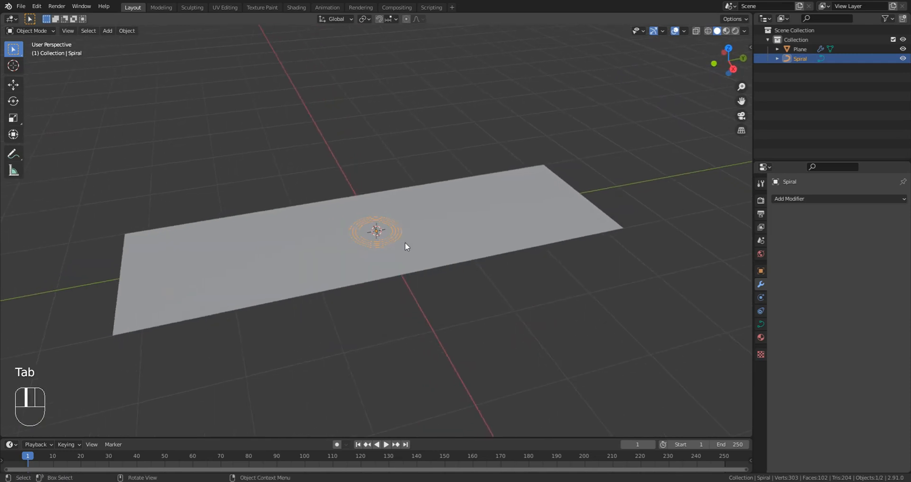
pyautogui.press('r')
pyautogui.press('y')
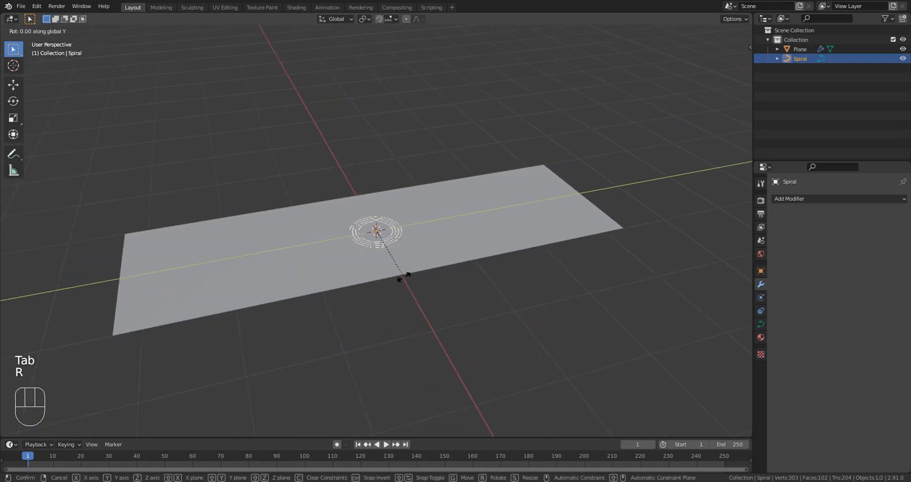
pyautogui.press('9')
pyautogui.press('0')
pyautogui.press('Return')
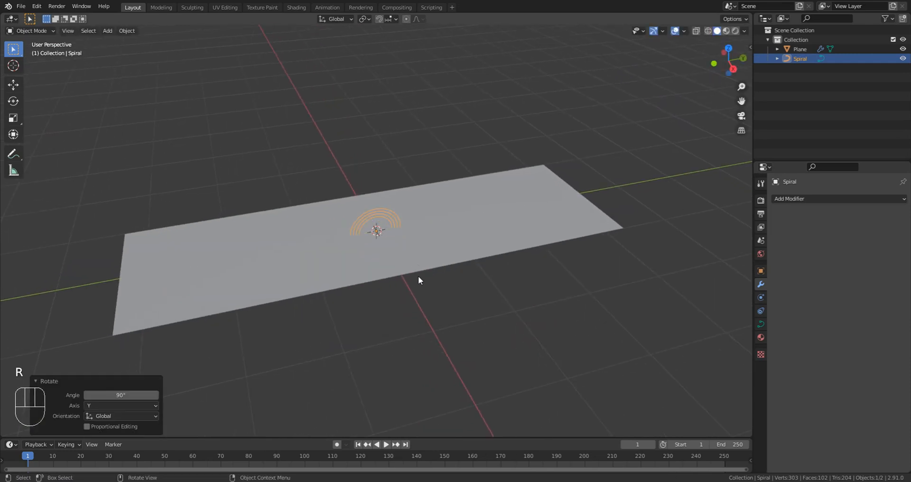
pyautogui.press('KP_3')
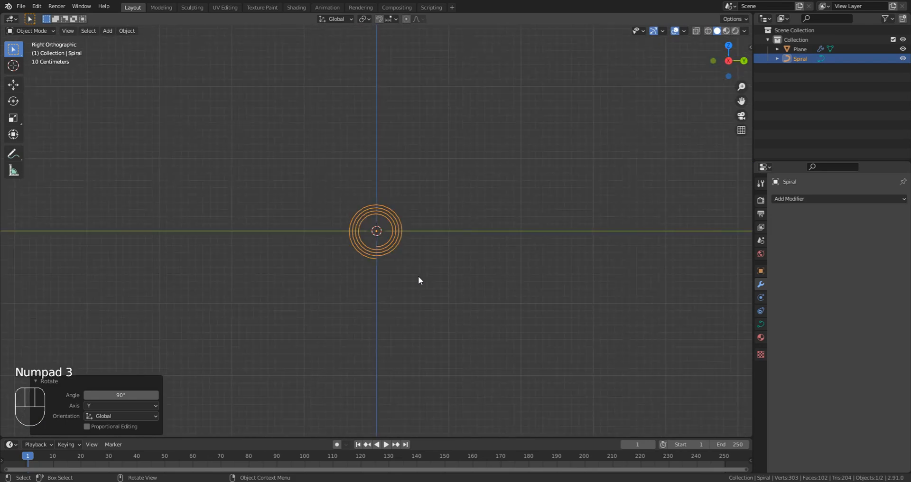
pyautogui.scroll(8, 380, 221)
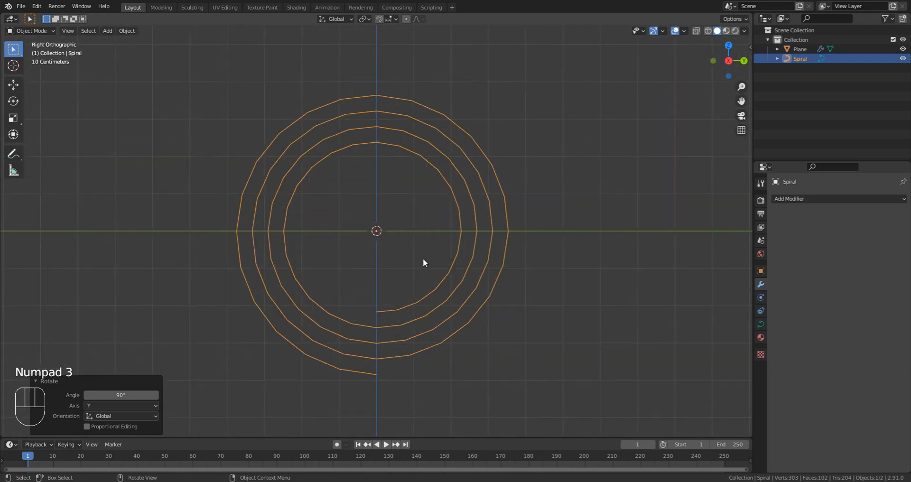
# Move all the spiral's points up about 0.4 m in Edit Mode so its outer end sits near the origin.
pyautogui.press('Tab')
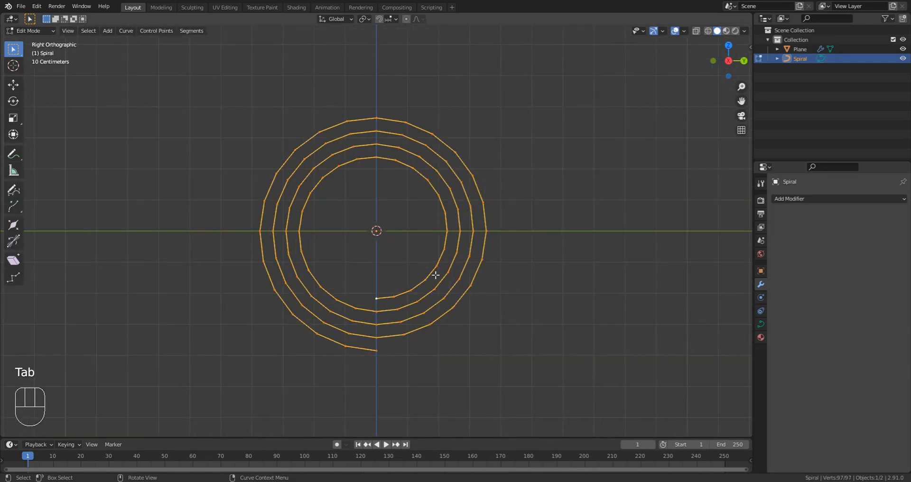
pyautogui.press('g')
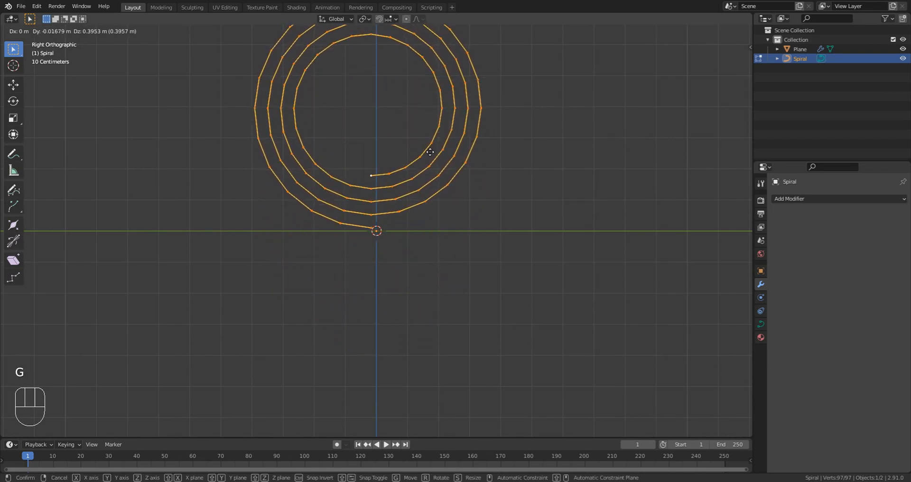
pyautogui.click(430, 152)
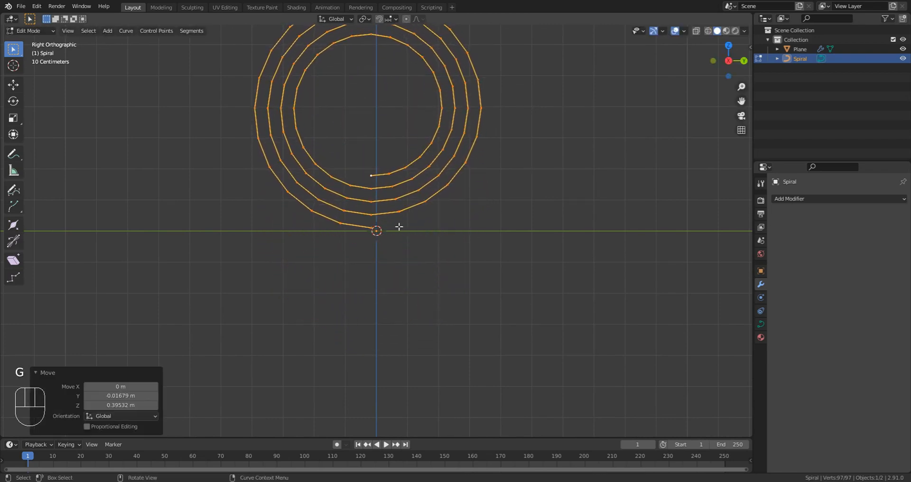
# Extrude the spiral's outer end point about 0.72 m along the global Y axis and return to Object Mode.
pyautogui.click(370, 228)
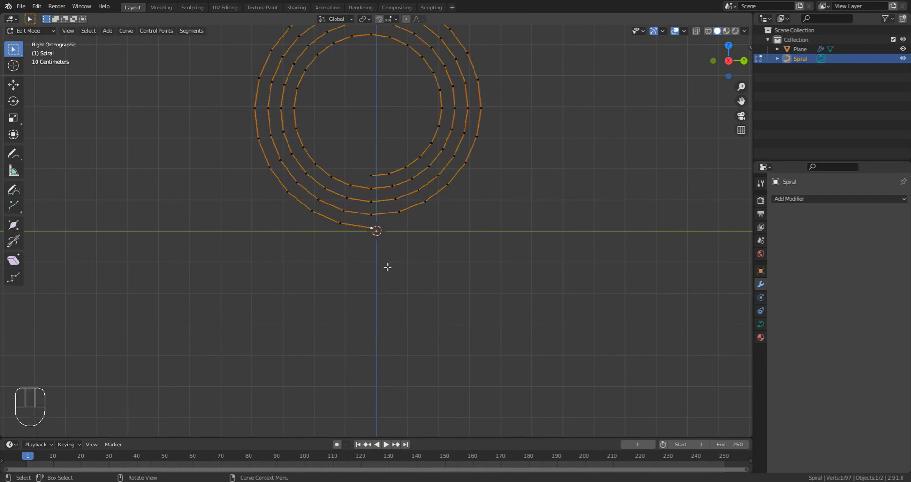
pyautogui.press('e')
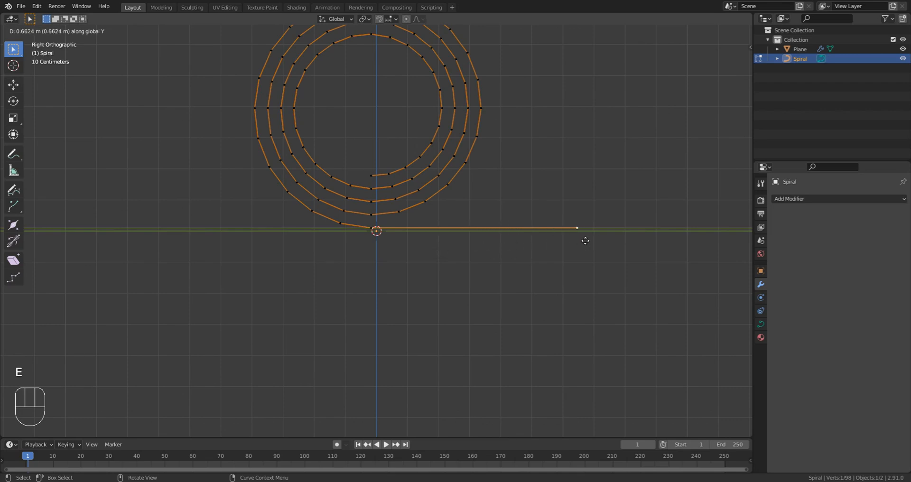
pyautogui.click(612, 238)
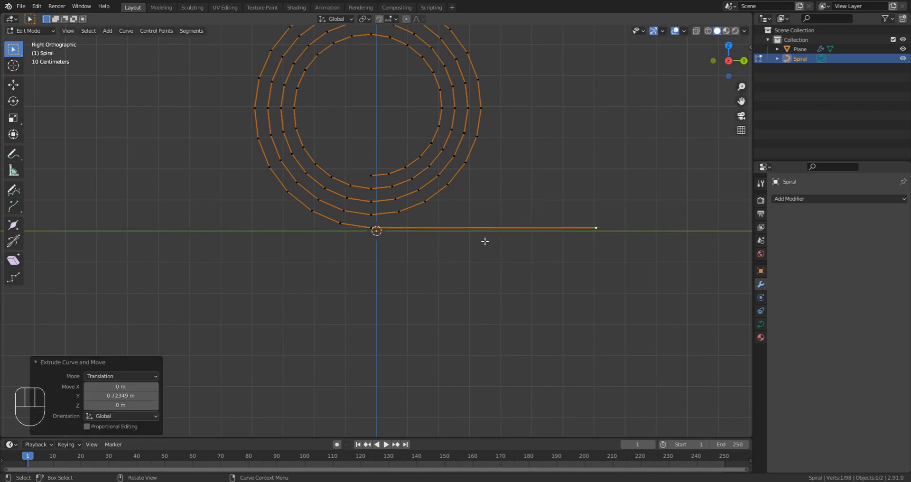
pyautogui.press('Tab')
# Add a Curve modifier to the plane and place it above the Mirror modifier in the stack.
pyautogui.moveTo(520, 165); pyautogui.dragTo(415, 215, button='middle')
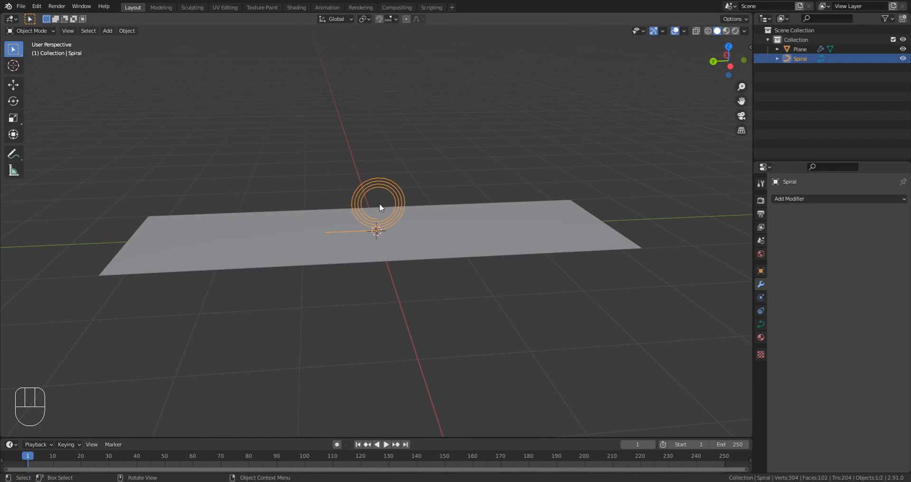
pyautogui.click(538, 226)
pyautogui.click(807, 198)
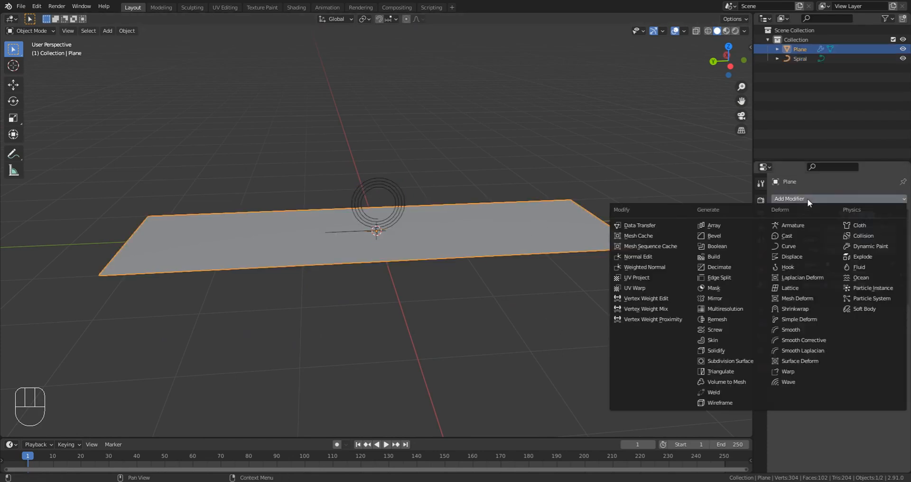
pyautogui.click(787, 246)
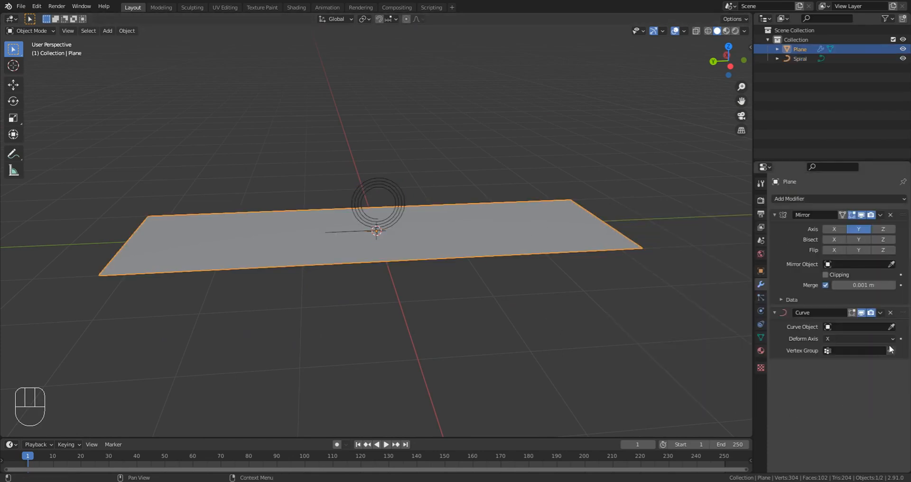
pyautogui.moveTo(905, 314); pyautogui.dragTo(873, 216)
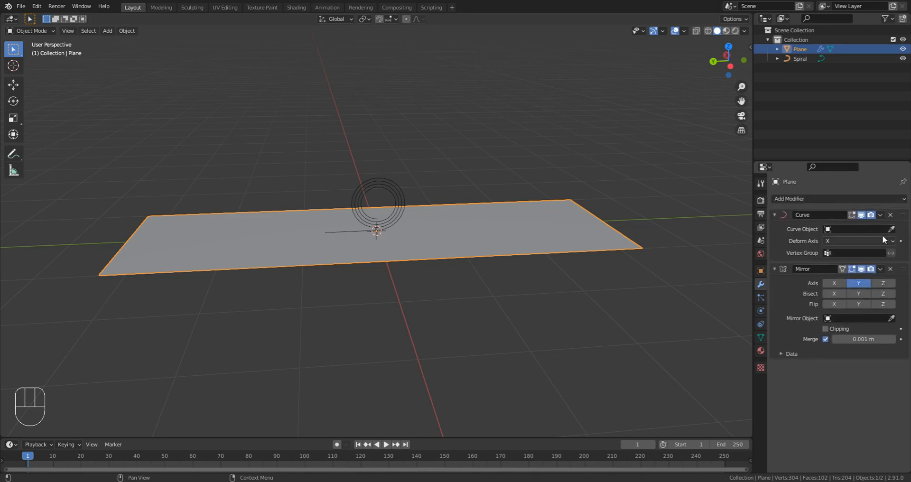
# Pick the spiral as the Curve modifier's curve object and set its deform axis to -Y.
pyautogui.click(892, 230)
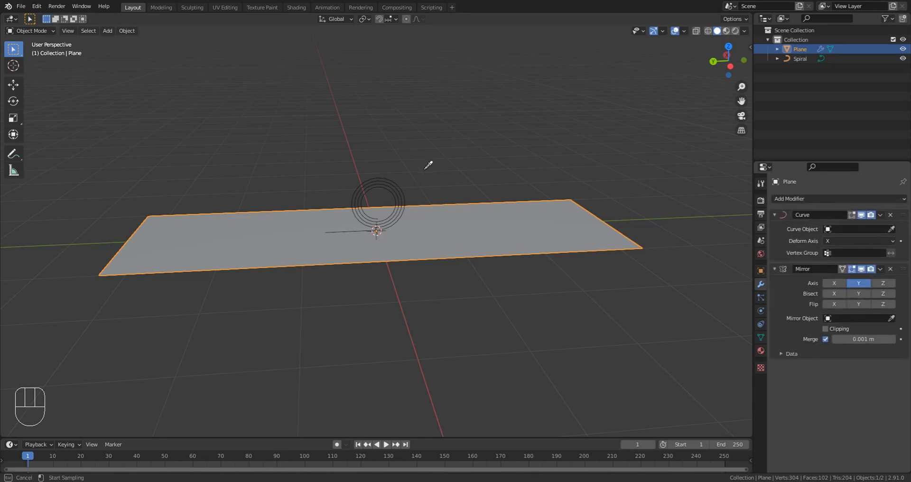
pyautogui.click(383, 183)
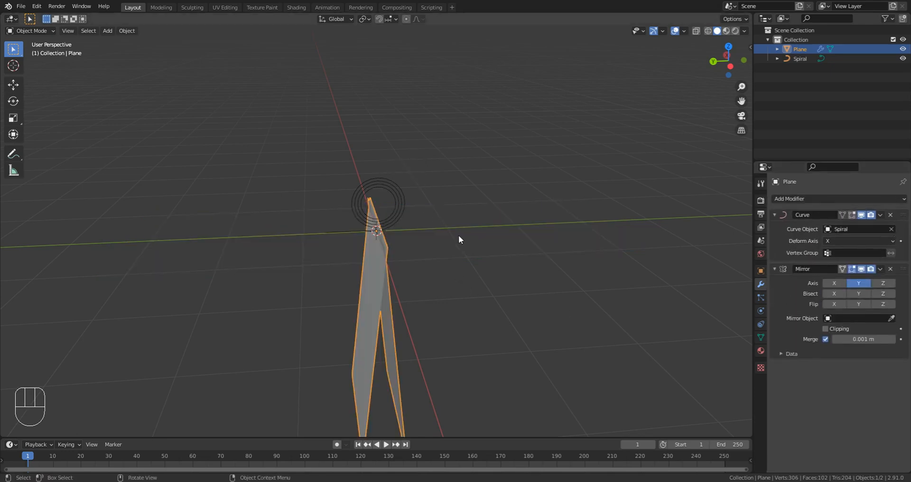
pyautogui.moveTo(458, 235); pyautogui.dragTo(541, 328, button='middle')
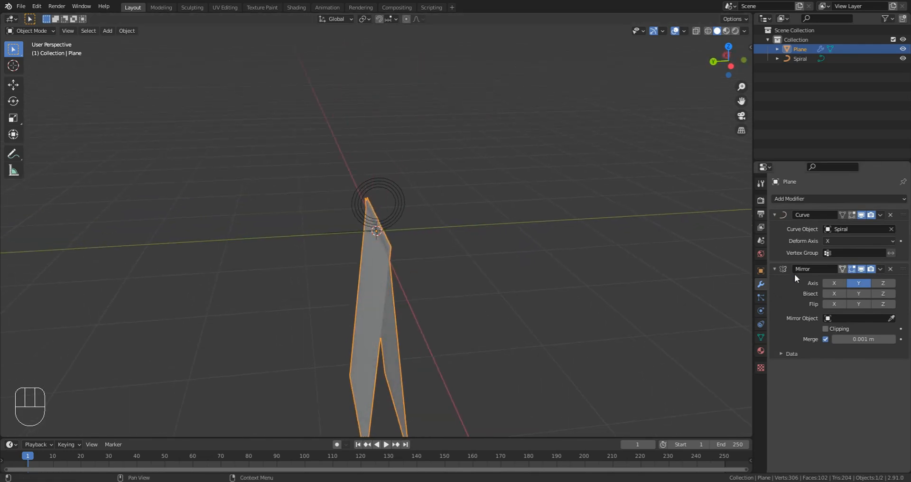
pyautogui.click(844, 241)
pyautogui.click(828, 294)
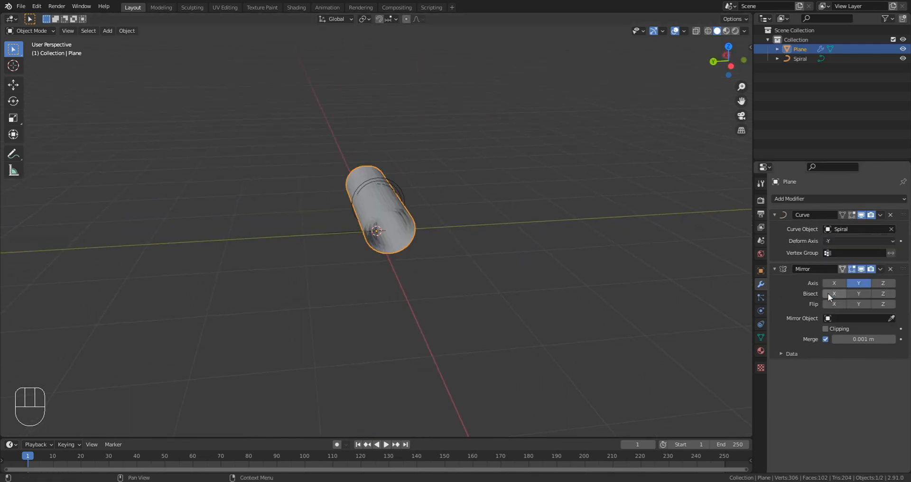
# Move the plane about 0.59 m along the global Y axis so the mirrored rolls separate.
pyautogui.scroll(5, 405, 221)
pyautogui.keyDown('shift'); pyautogui.moveTo(433, 202); pyautogui.dragTo(339, 223, button='middle'); pyautogui.keyUp('shift')
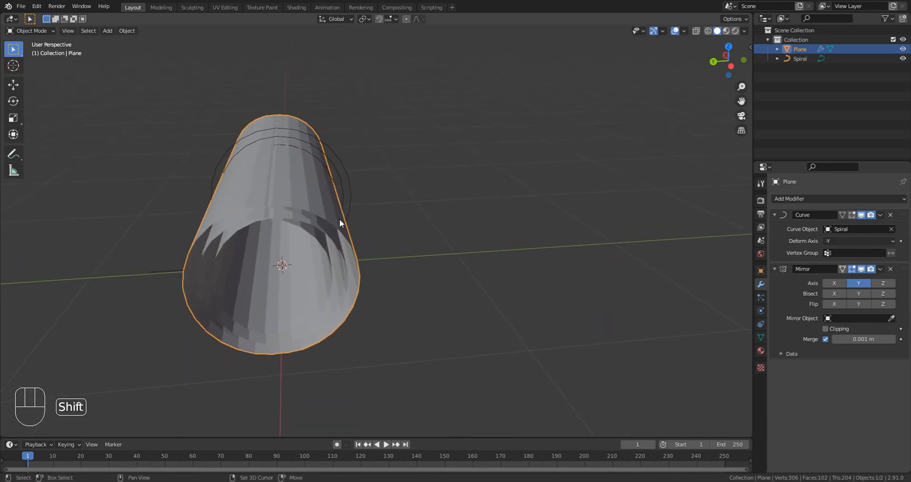
pyautogui.press('g')
pyautogui.press('y')
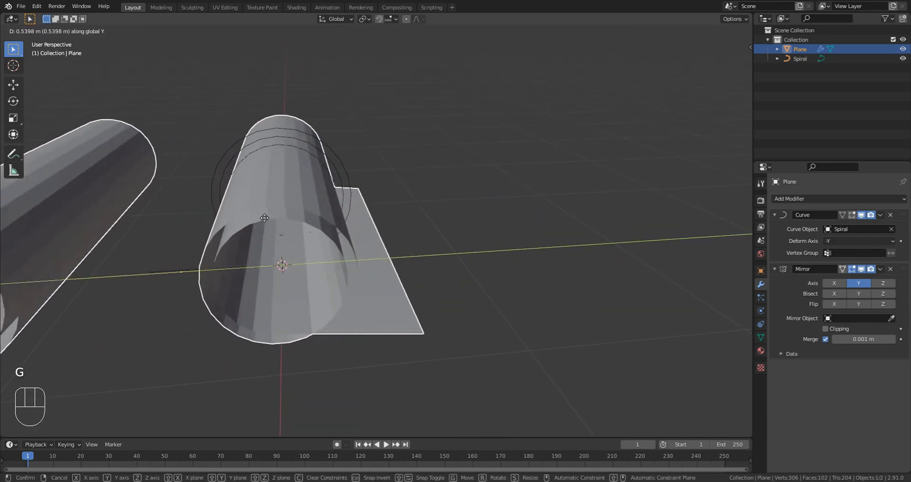
pyautogui.click(261, 260)
# Switch the direction of the entire spiral curve in Edit Mode and return to Object Mode.
pyautogui.moveTo(261, 260); pyautogui.dragTo(411, 278, button='middle')
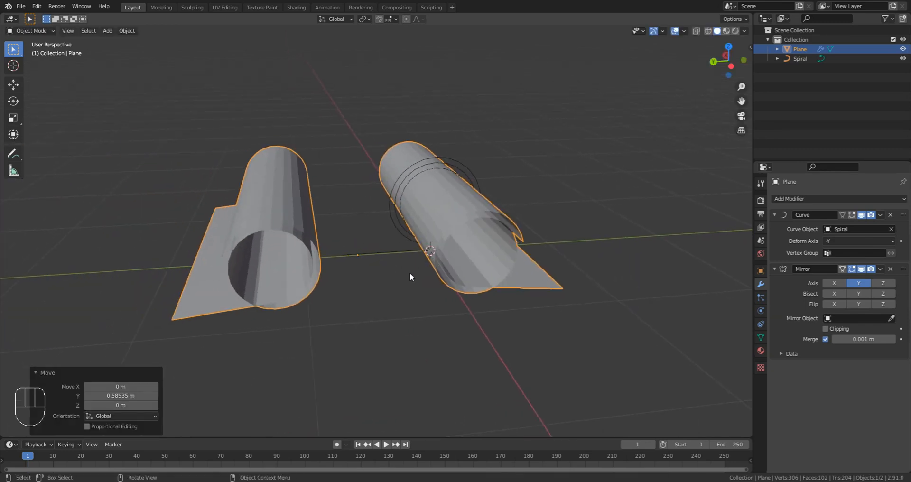
pyautogui.click(457, 165)
pyautogui.press('Tab')
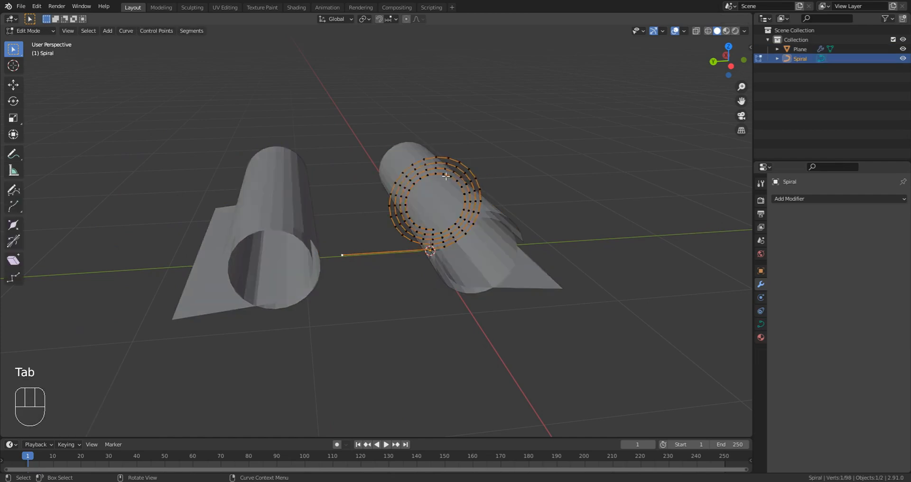
pyautogui.press('a')
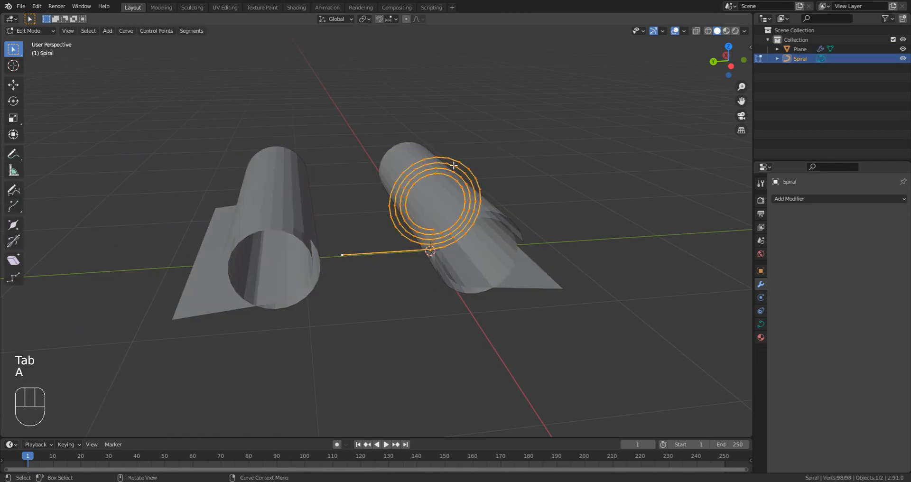
pyautogui.rightClick(453, 164)
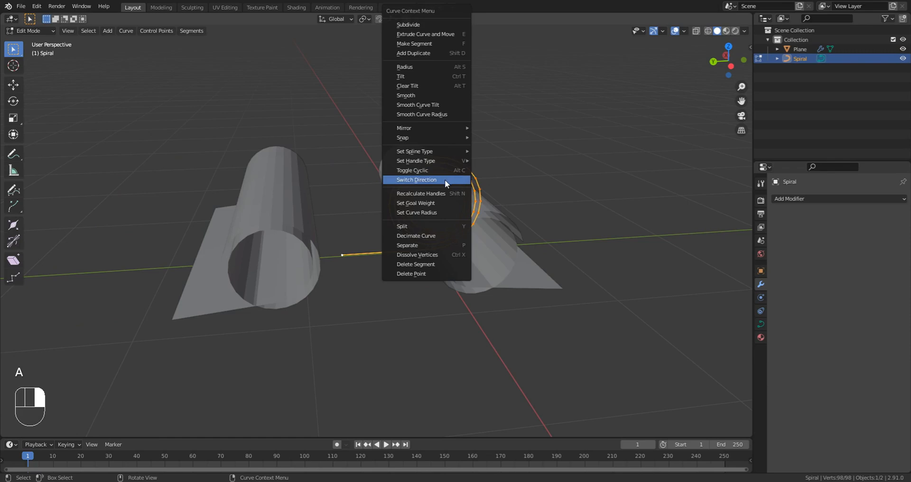
pyautogui.click(446, 180)
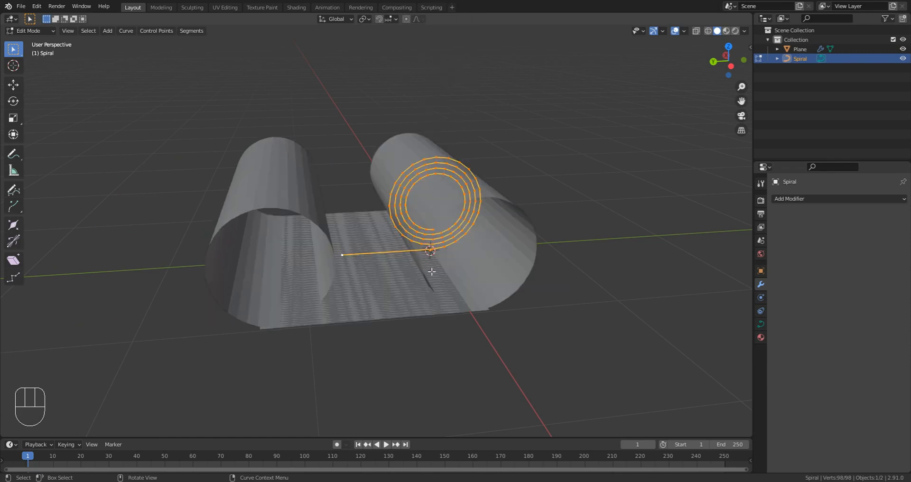
pyautogui.press('Tab')
# Move the spiral about 0.07 m along the global Y axis and scale it to about 0.56.
pyautogui.press('g')
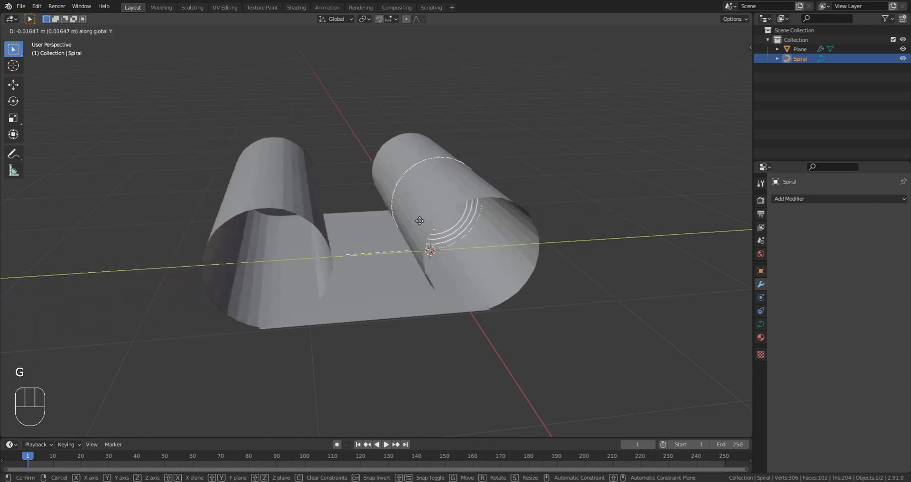
pyautogui.click(412, 238)
pyautogui.press('s')
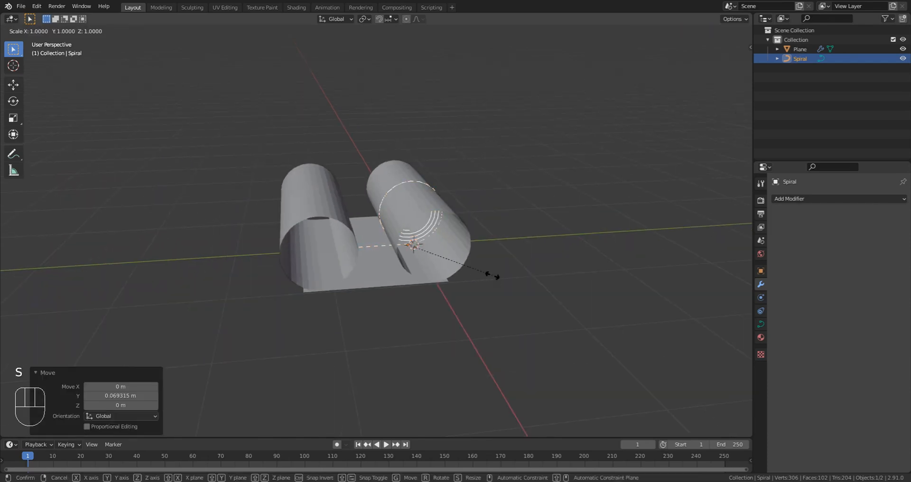
pyautogui.click(454, 268)
# Move the spiral further along the global Y axis, finishing with about 0.16 m, to bring the two rolls close together.
pyautogui.press('g')
pyautogui.press('y')
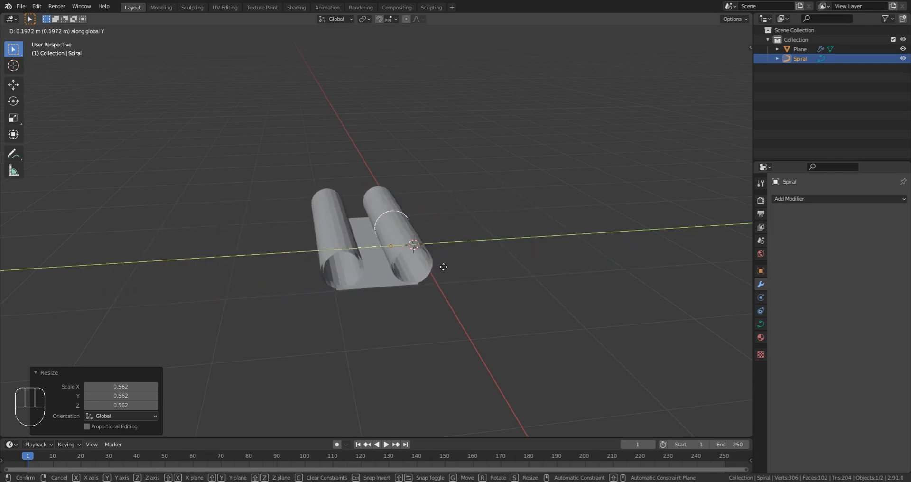
pyautogui.click(447, 268)
pyautogui.moveTo(403, 266); pyautogui.dragTo(353, 270, button='middle')
pyautogui.scroll(3, 353, 270)
pyautogui.press('g')
pyautogui.press('y')
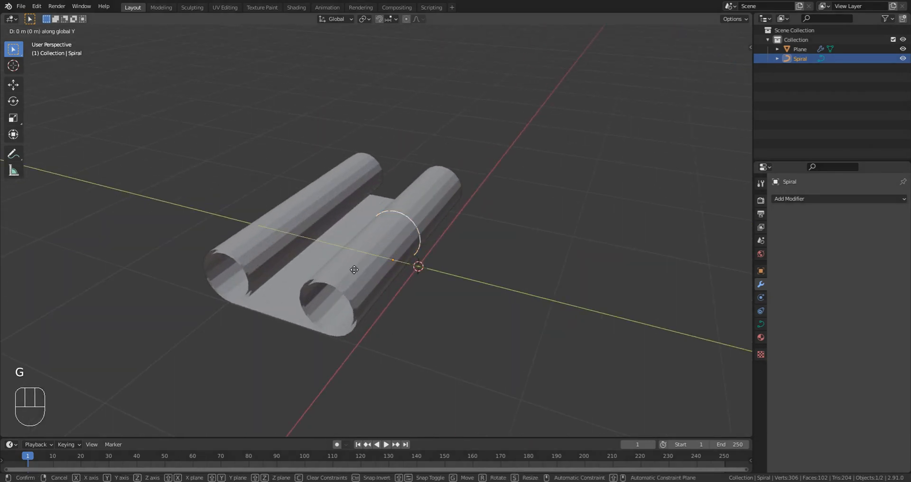
pyautogui.click(360, 290)
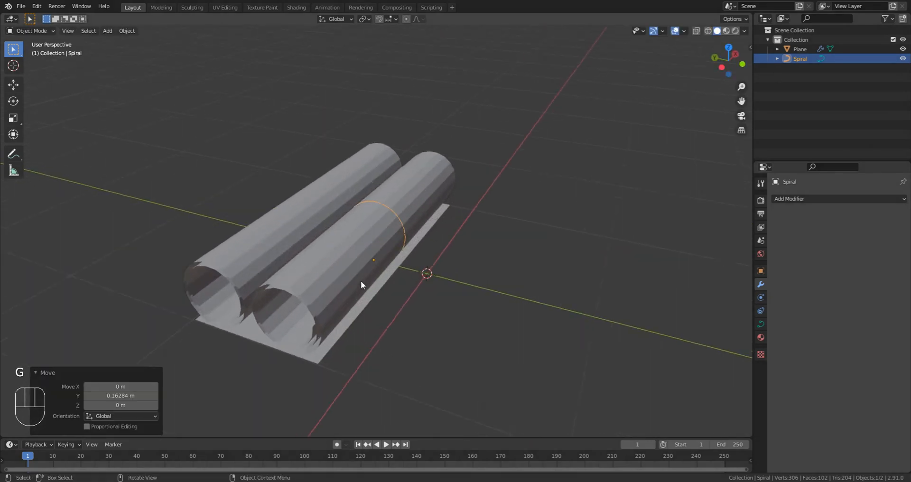
# Shorten the spiral's straight end by moving its end point about 0.37 m along negative Y, then return to Object Mode.
pyautogui.scroll(3, 361, 281)
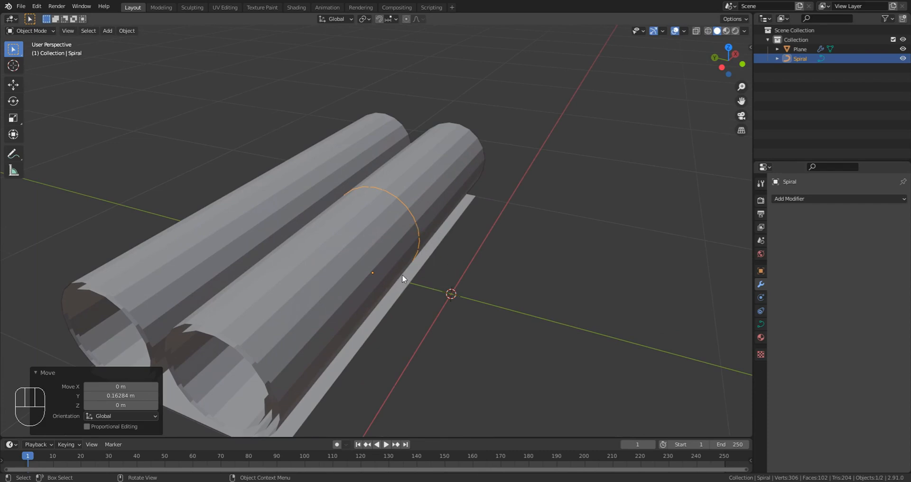
pyautogui.press('Tab')
pyautogui.click(298, 253)
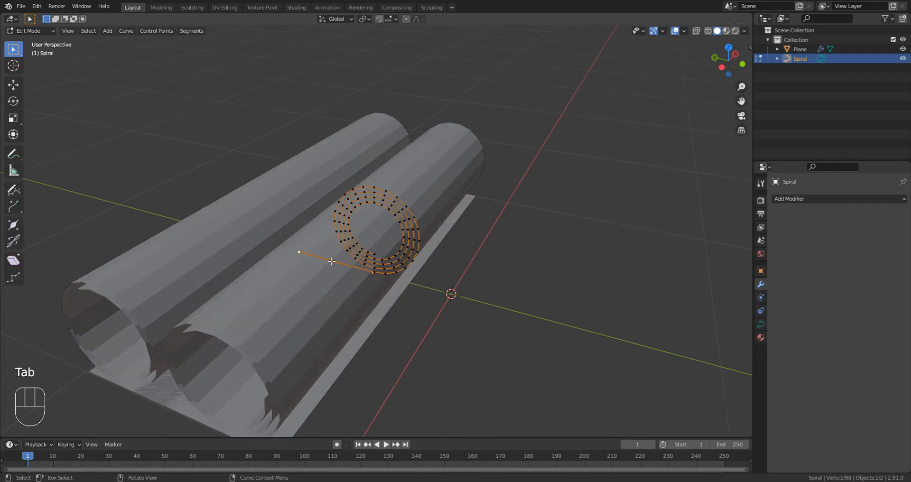
pyautogui.press('g')
pyautogui.press('y')
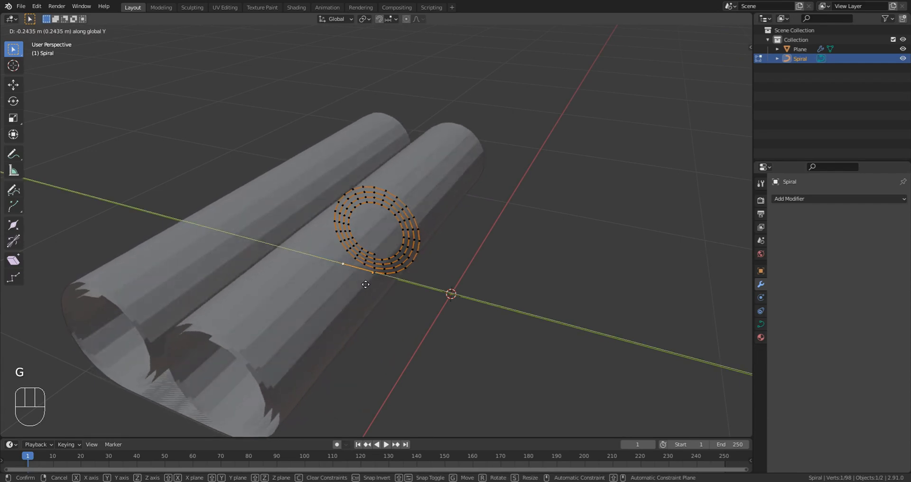
pyautogui.click(382, 289)
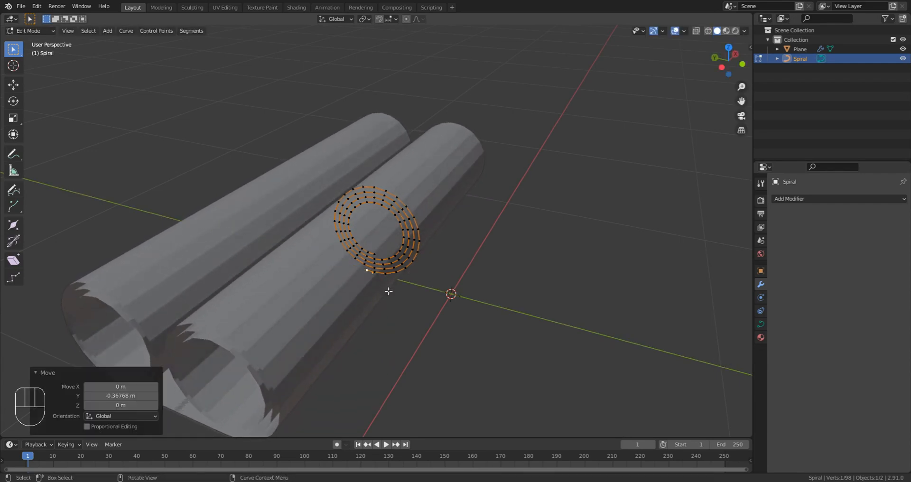
pyautogui.press('Tab')
# Slide the plane along the global Y axis to test unrolling the scroll and bring it back to the rolled-up position.
pyautogui.scroll(-5, 306, 306)
pyautogui.click(357, 256)
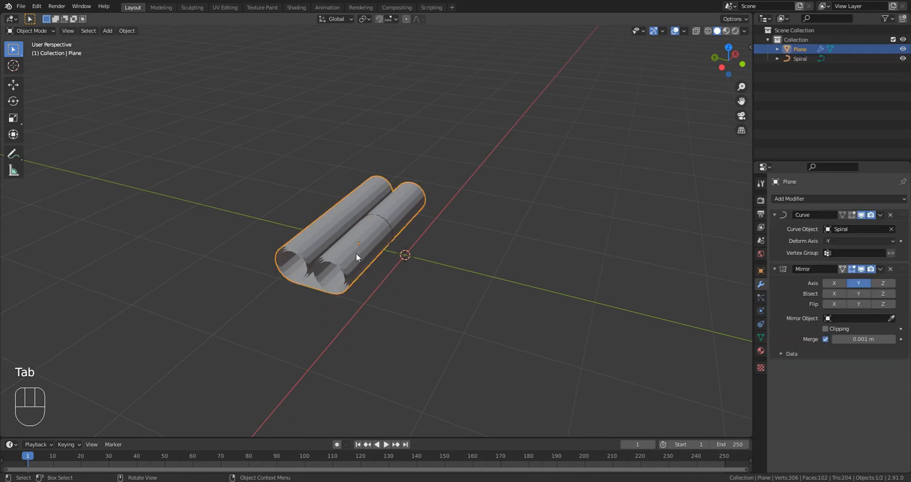
pyautogui.press('g')
pyautogui.press('y')
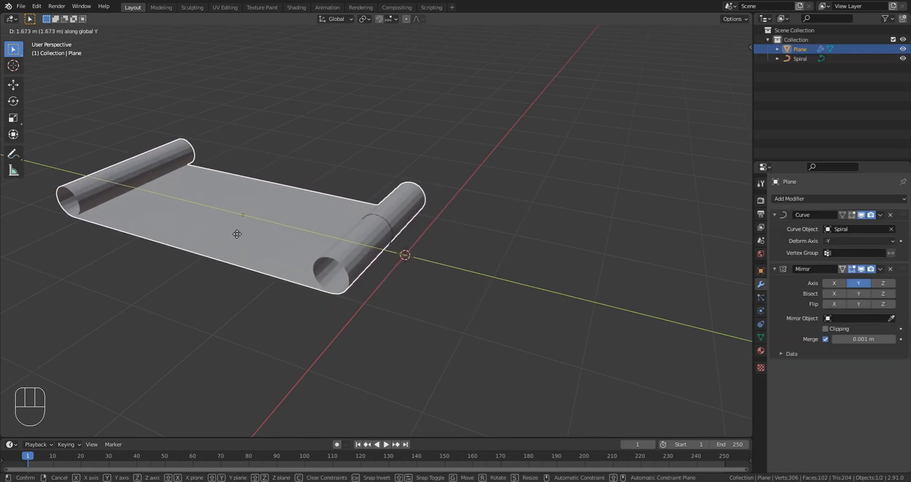
pyautogui.click(338, 285)
# Add a cylinder with a radius of 0.27 m at the 3D cursor between the two rolls.
pyautogui.press('KP_7')
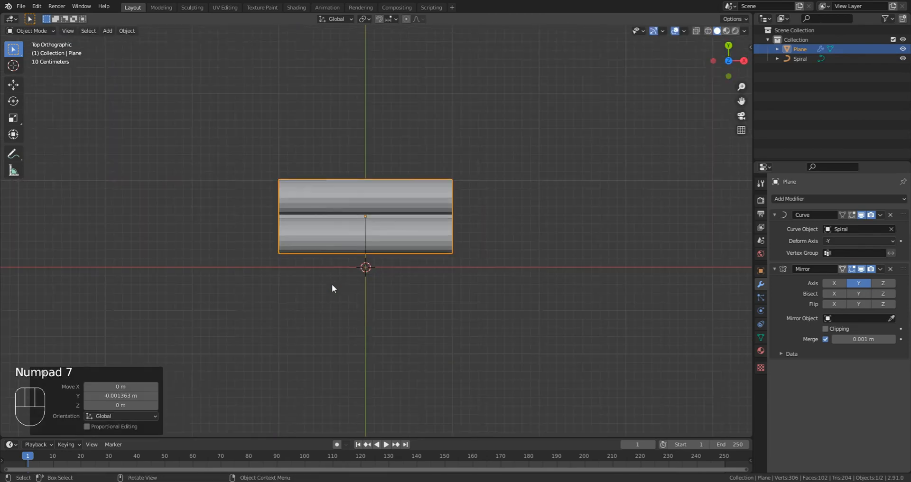
pyautogui.scroll(6, 392, 235)
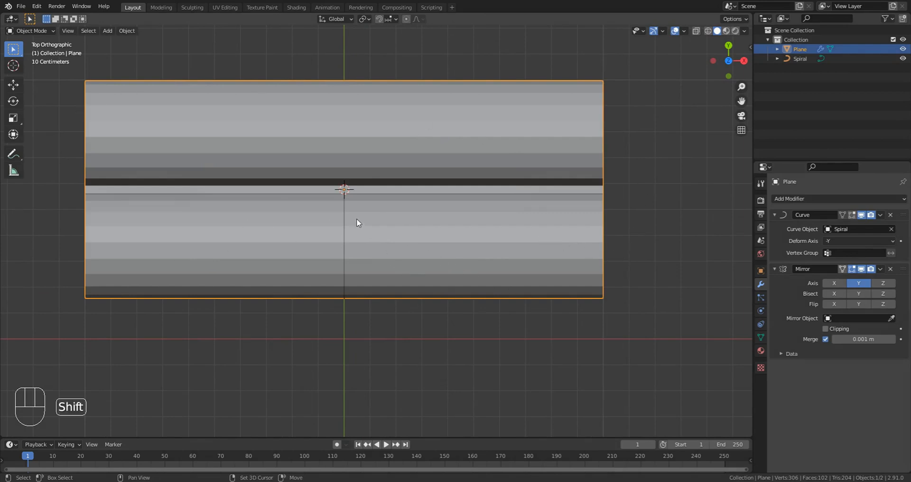
pyautogui.hotkey('shift', 'a')
pyautogui.moveTo(357, 218)
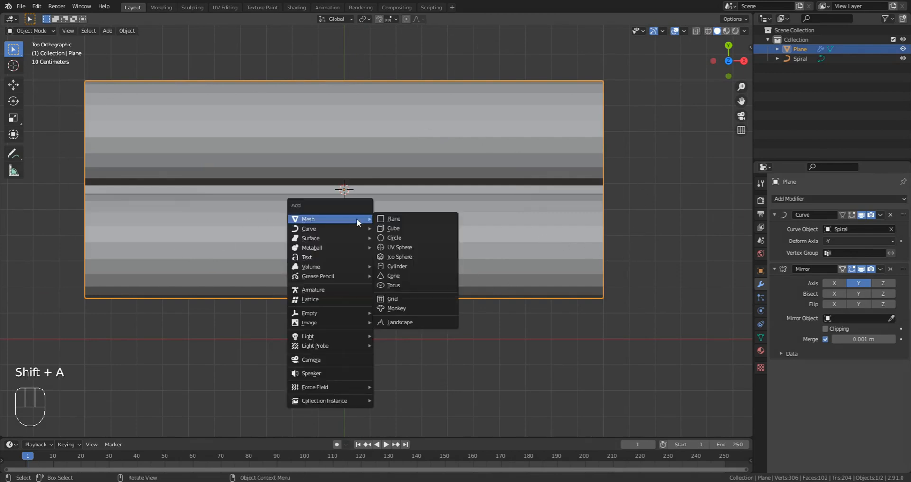
pyautogui.click(408, 266)
pyautogui.moveTo(105, 325); pyautogui.dragTo(89, 326)
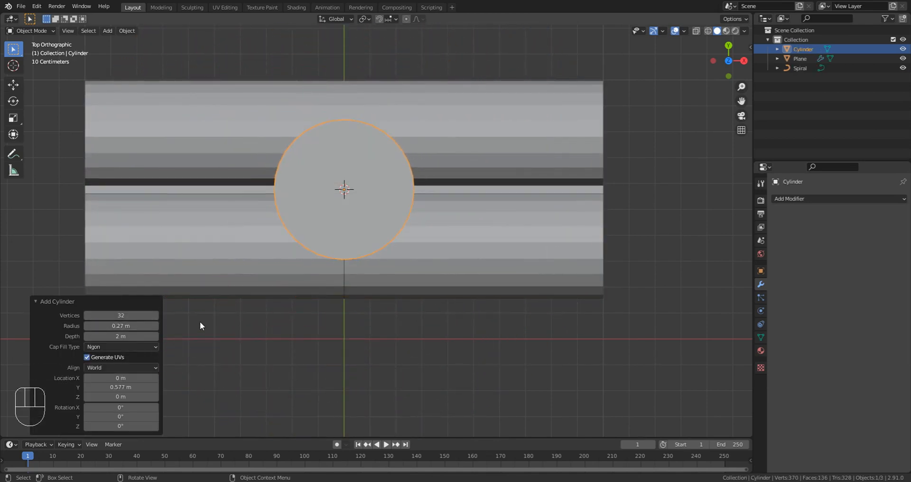
# Rotate the cylinder 90° about the global Y axis so it lies parallel to the rolls.
pyautogui.press('r')
pyautogui.press('y')
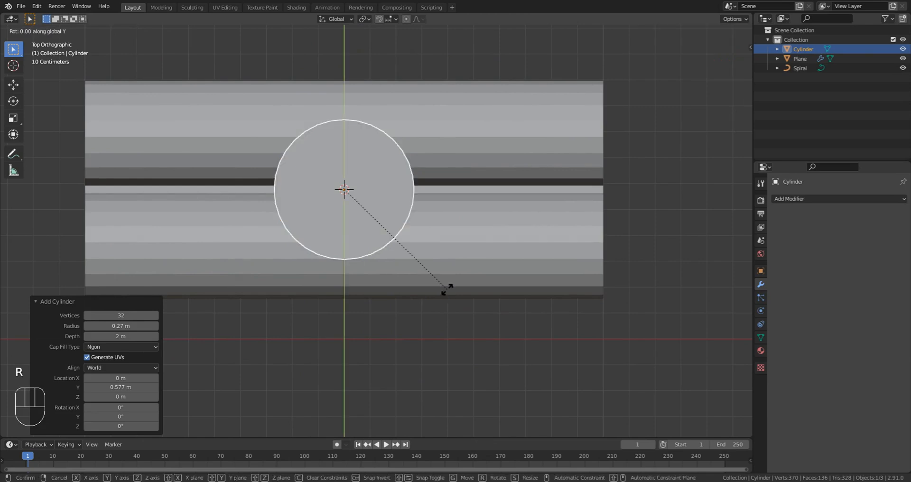
pyautogui.press('9')
pyautogui.press('0')
pyautogui.press('Return')
# With X-ray on, move the cylinder about -0.21 m in Y and 0.22 m in Z to the spiral's centre and scale it to about 0.46.
pyautogui.press('KP_3')
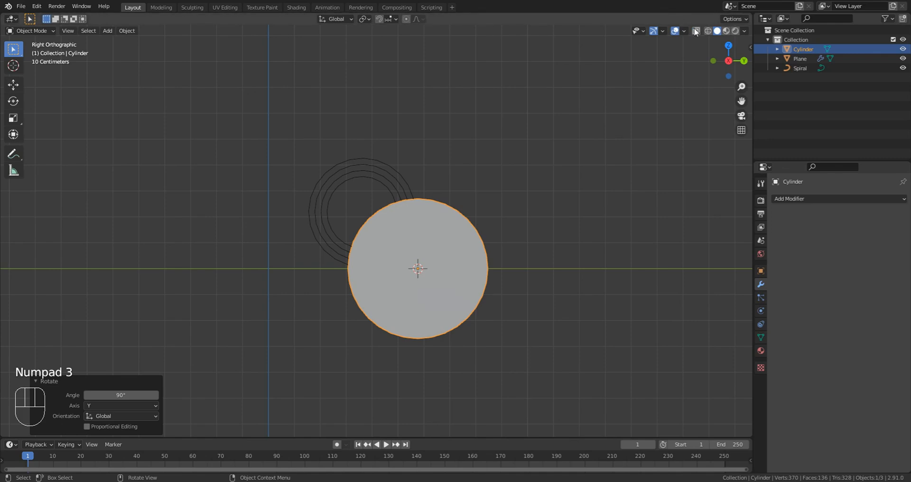
pyautogui.scroll(3, 477, 330)
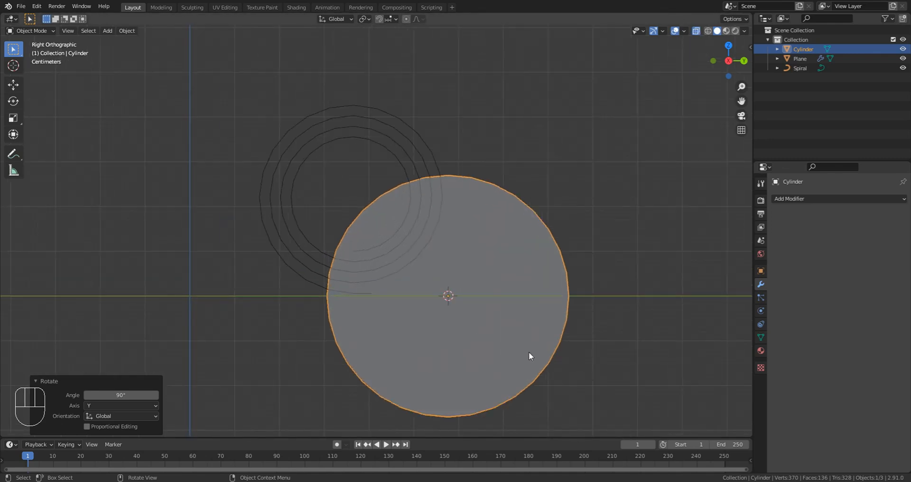
pyautogui.press('g')
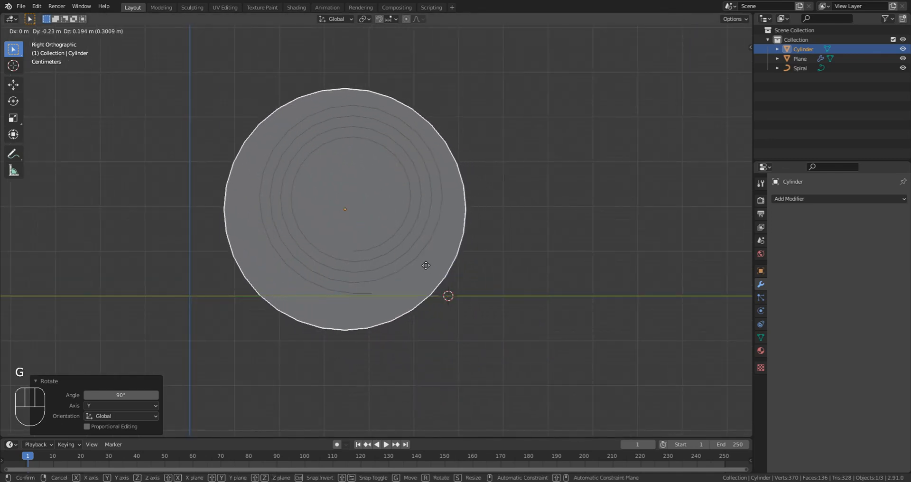
pyautogui.click(435, 252)
pyautogui.press('s')
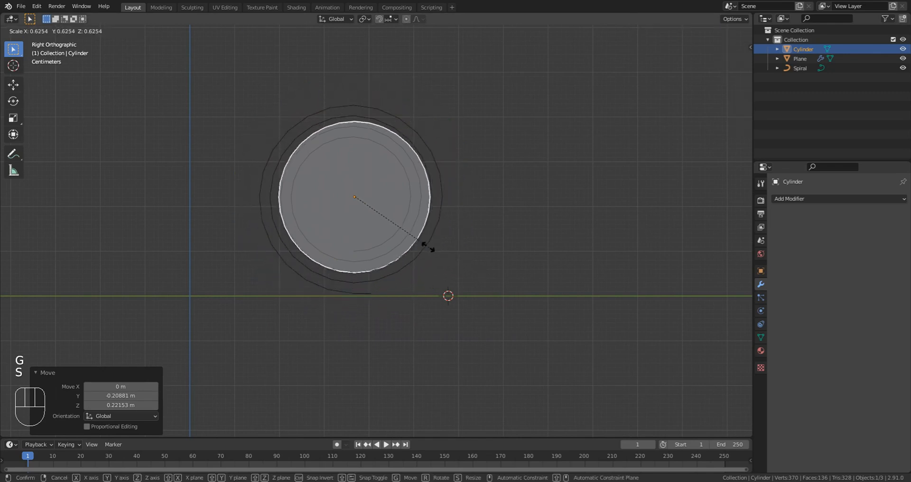
pyautogui.click(391, 233)
# Fit the cylinder inside the spiral's innermost coil by scaling it about 1.055 and nudging it about -0.003 m in Y and 0.005 m in Z.
pyautogui.scroll(2, 390, 233)
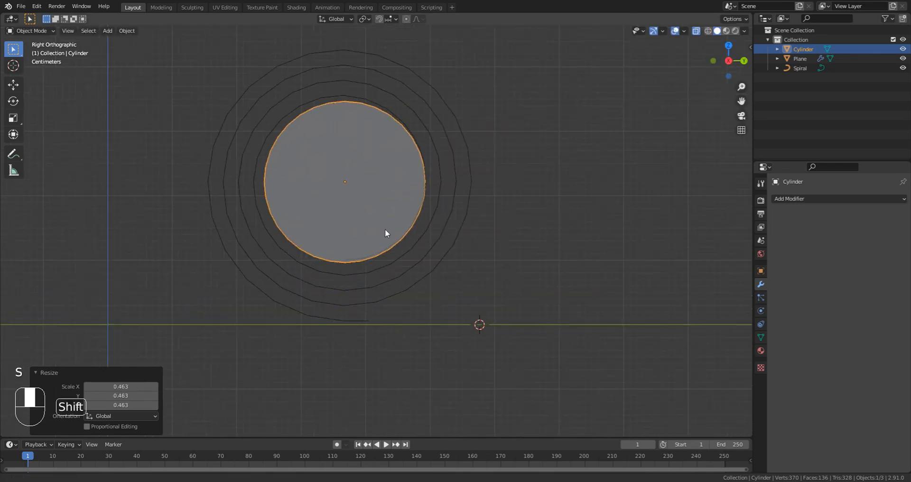
pyautogui.keyDown('shift'); pyautogui.moveTo(386, 229); pyautogui.dragTo(391, 235, button='middle'); pyautogui.keyUp('shift')
pyautogui.press('s')
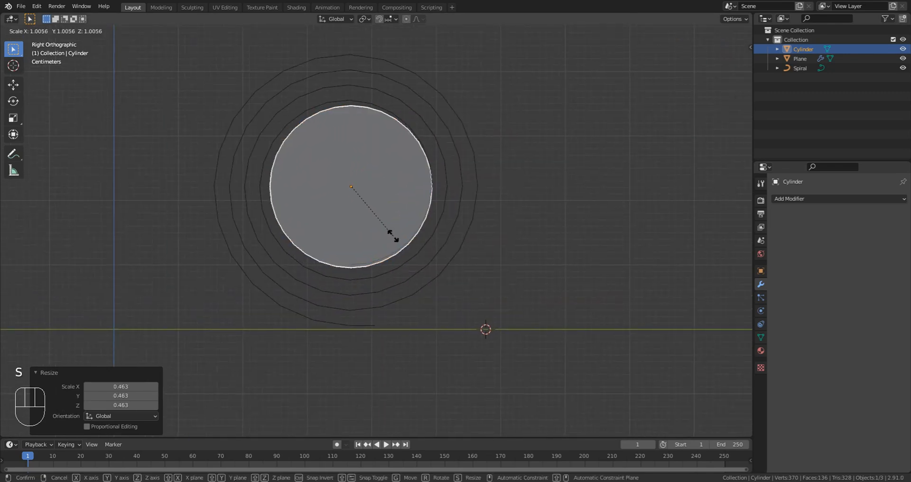
pyautogui.click(397, 239)
pyautogui.press('g')
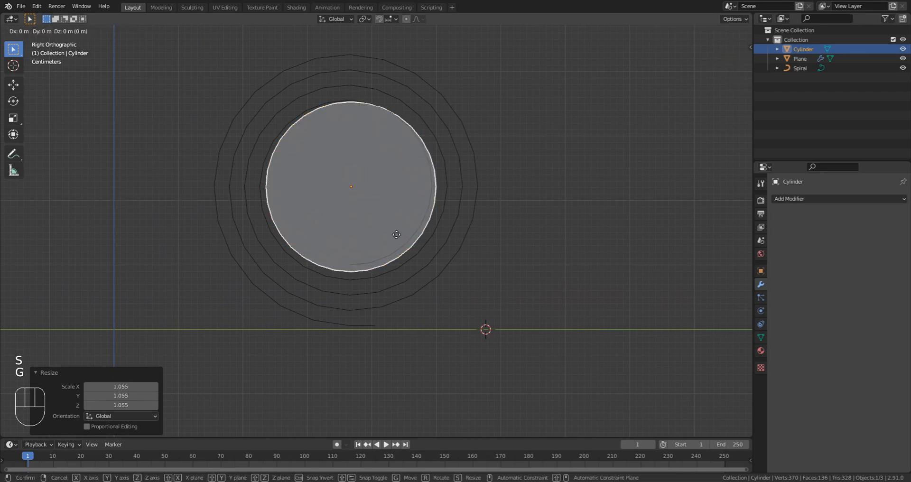
pyautogui.click(395, 231)
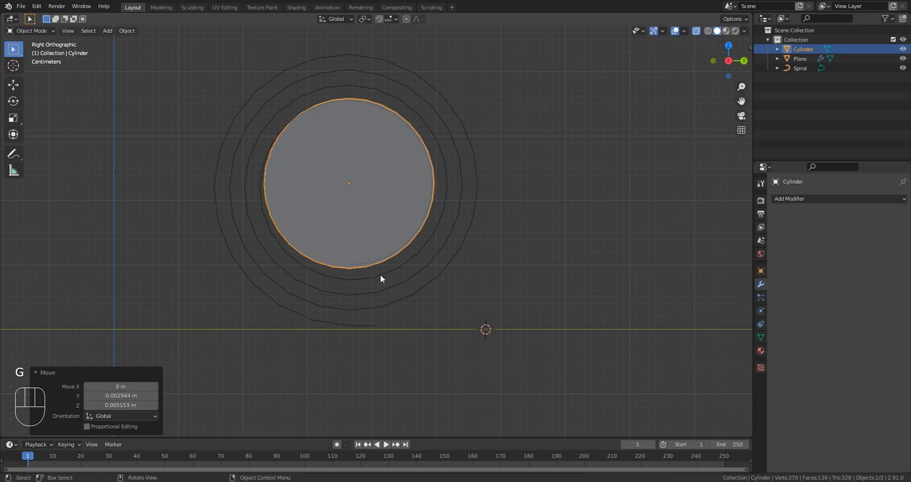
# Add a centred loop cut across the cylinder in Edit Mode and delete the end vertices of its negative X half.
pyautogui.press('KP_7')
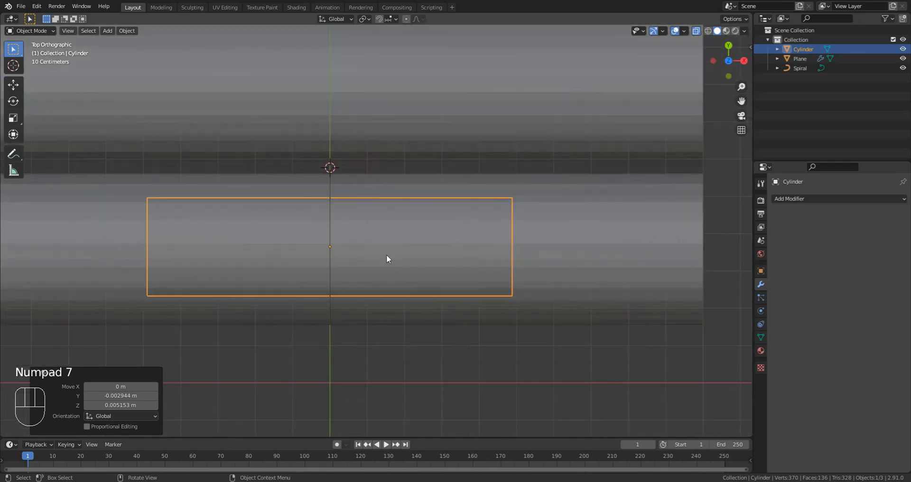
pyautogui.press('Tab')
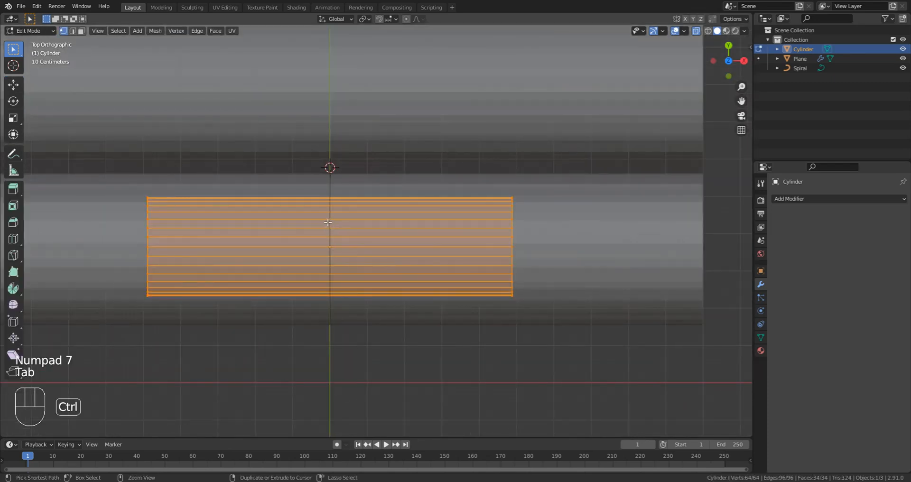
pyautogui.hotkey('ctrl', 'r')
pyautogui.click(326, 222)
pyautogui.rightClick(326, 222)
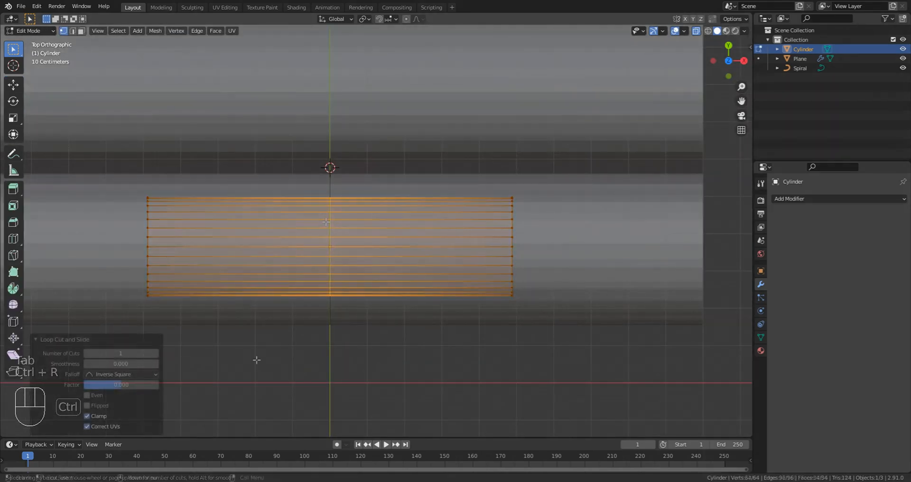
pyautogui.moveTo(91, 155); pyautogui.dragTo(182, 344)
pyautogui.press('Delete')
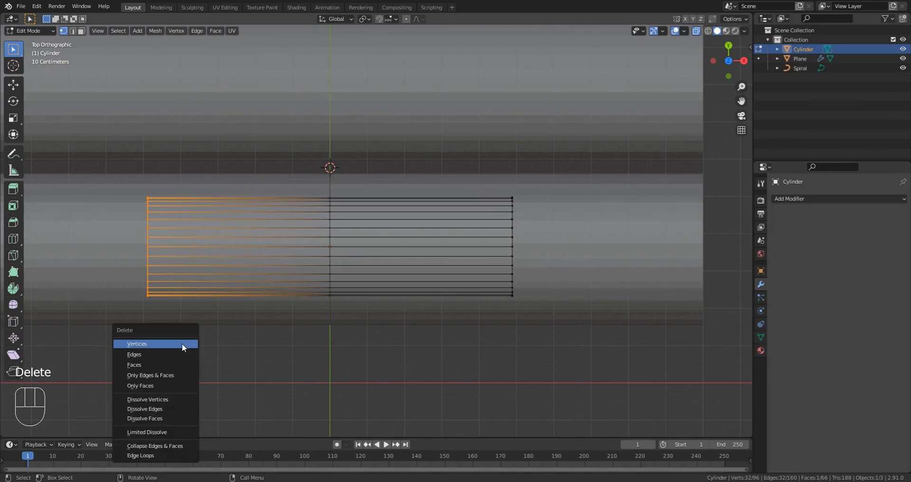
pyautogui.click(181, 343)
# Move the cylinder's remaining end vertices about 0.54 m along X, slightly past the roll's edge.
pyautogui.scroll(-1, 342, 212)
pyautogui.scroll(-3, 342, 212)
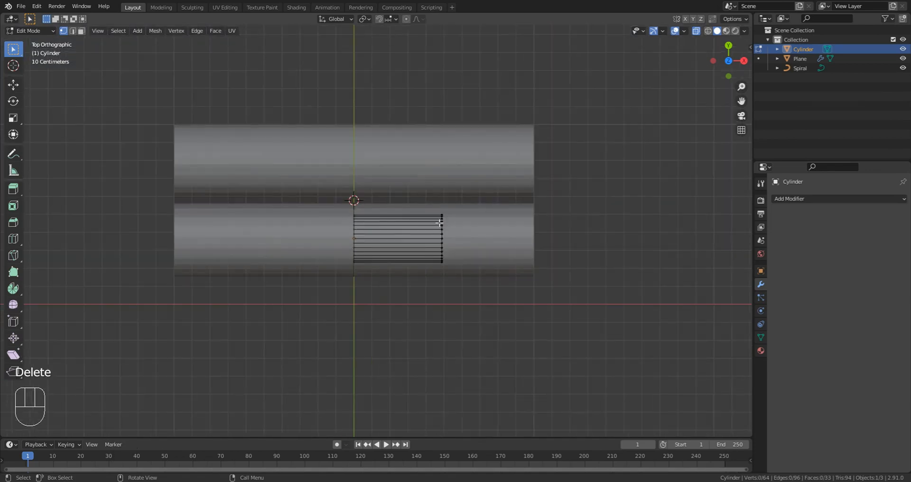
pyautogui.keyDown('shift'); pyautogui.moveTo(531, 203); pyautogui.dragTo(364, 185, button='middle'); pyautogui.keyUp('shift')
pyautogui.scroll(3, 364, 185)
pyautogui.moveTo(356, 140); pyautogui.dragTo(263, 294)
pyautogui.press('g')
pyautogui.press('x')
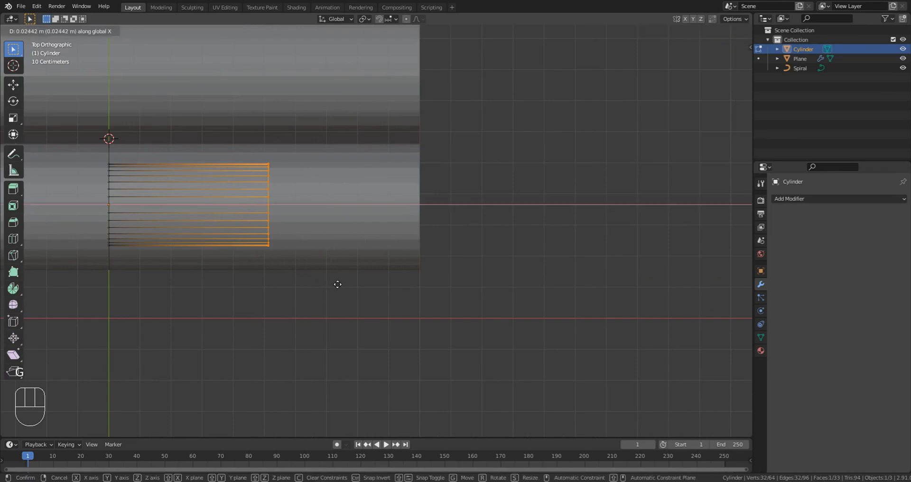
pyautogui.click(494, 285)
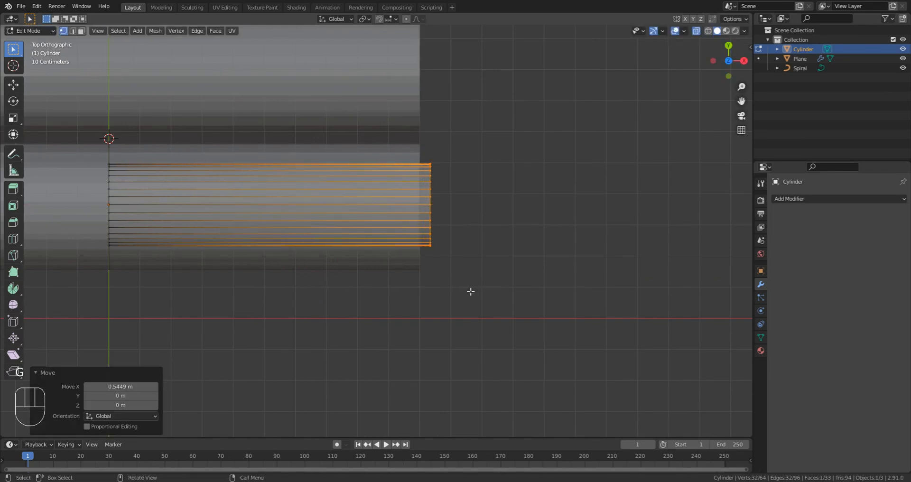
# Form a disc on the cylinder's end by extruding the face, scaling it to about 1.79 and extruding it about 0.08 m along X.
pyautogui.press('e')
pyautogui.rightClick(471, 291)
pyautogui.press('s')
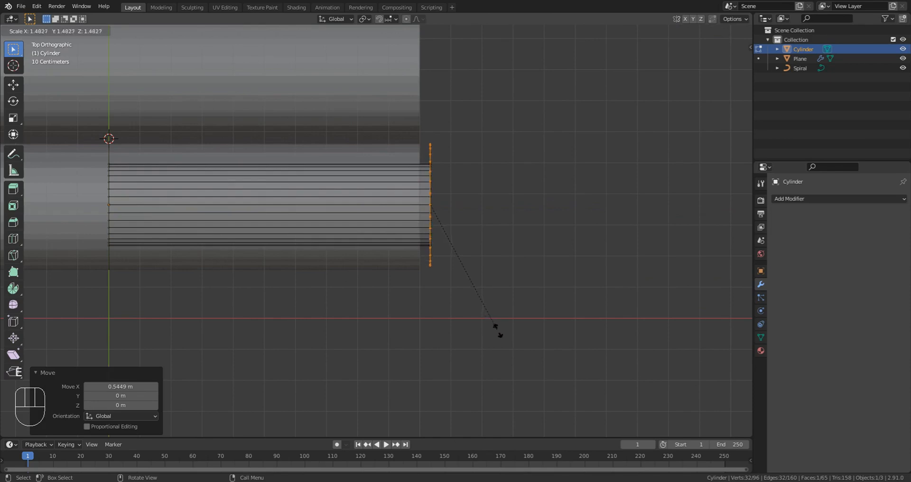
pyautogui.click(513, 354)
pyautogui.press('e')
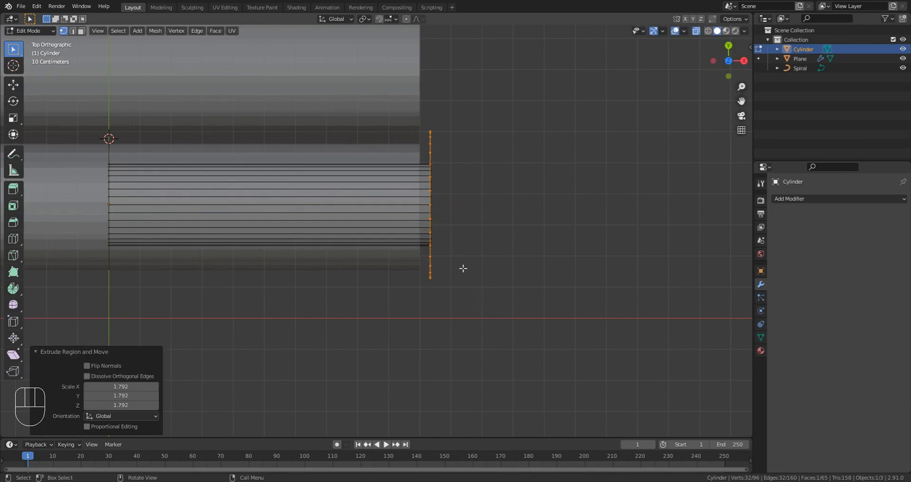
pyautogui.press('x')
pyautogui.click(489, 271)
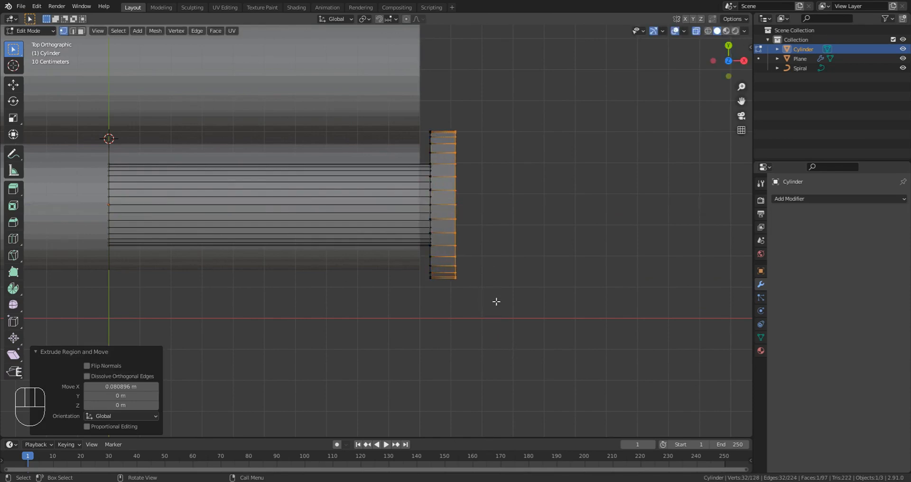
# Form a handle on the disc by extruding its outer face scaled to about 0.295, then extruding it about 0.33 m along X.
pyautogui.press('e')
pyautogui.press('s')
pyautogui.click(479, 233)
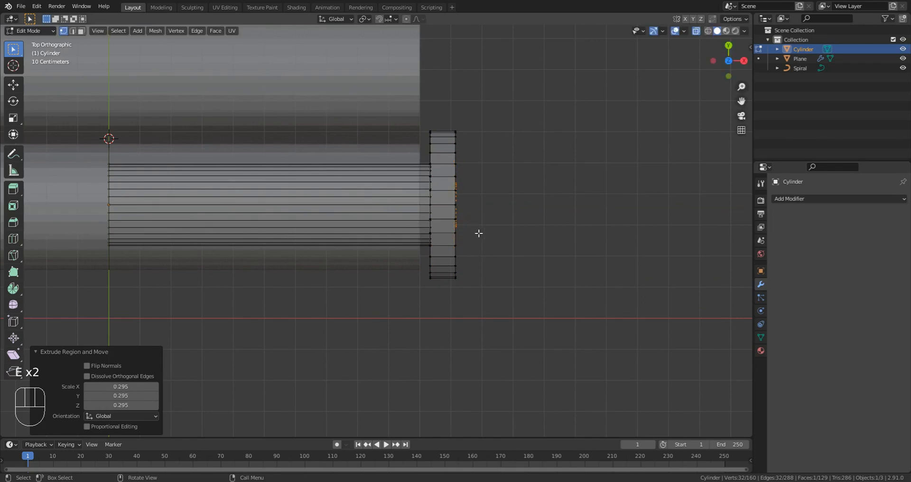
pyautogui.press('e')
pyautogui.press('x')
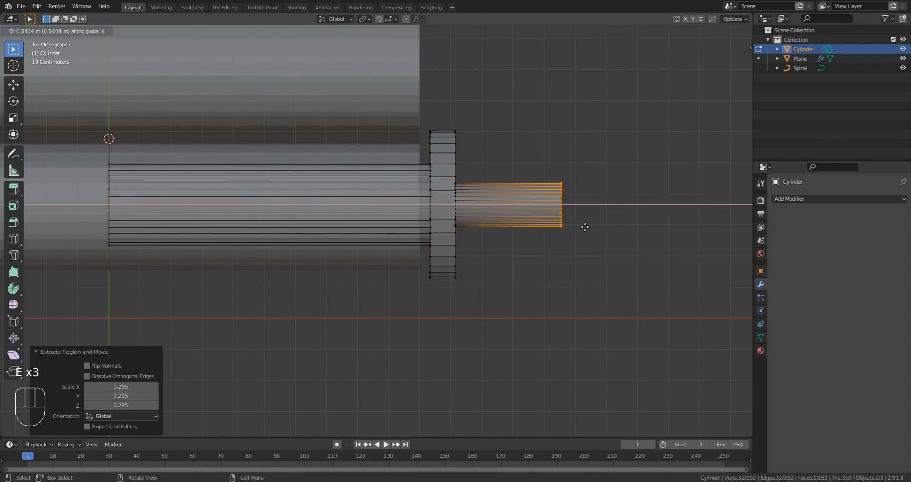
pyautogui.click(582, 226)
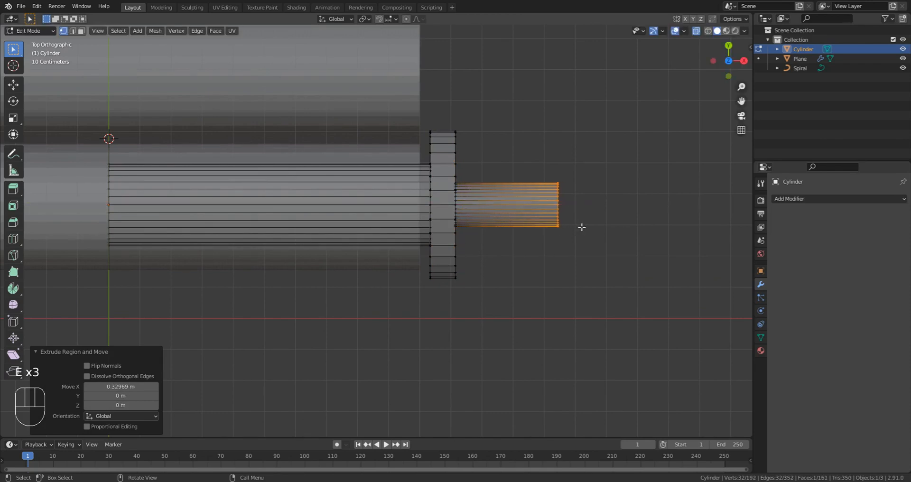
# Add three evenly spaced loop cuts around the handle.
pyautogui.hotkey('ctrl', 'r')
pyautogui.scroll(2, 488, 200)
pyautogui.click(488, 200)
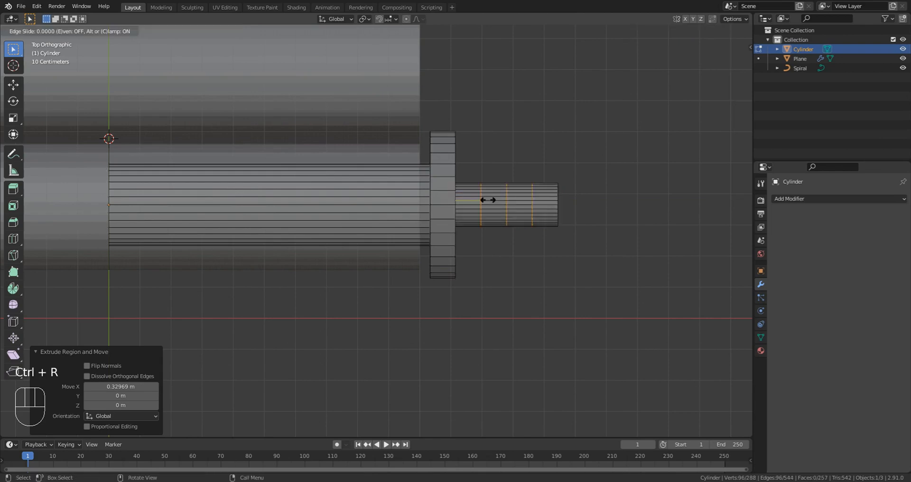
pyautogui.rightClick(489, 200)
# Round the handle's tip by bevelling its end edge loop with a width of about 0.089 m and 4 segments.
pyautogui.click(72, 30)
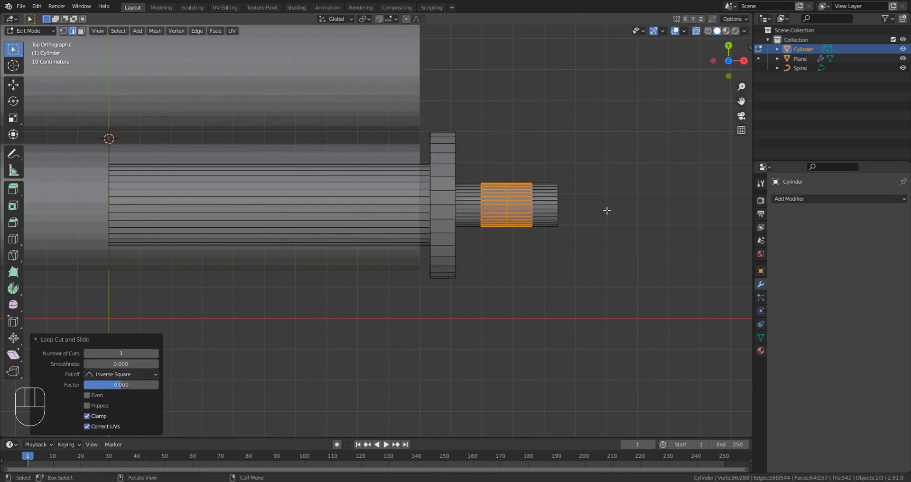
pyautogui.hotkey('alt', 'a')
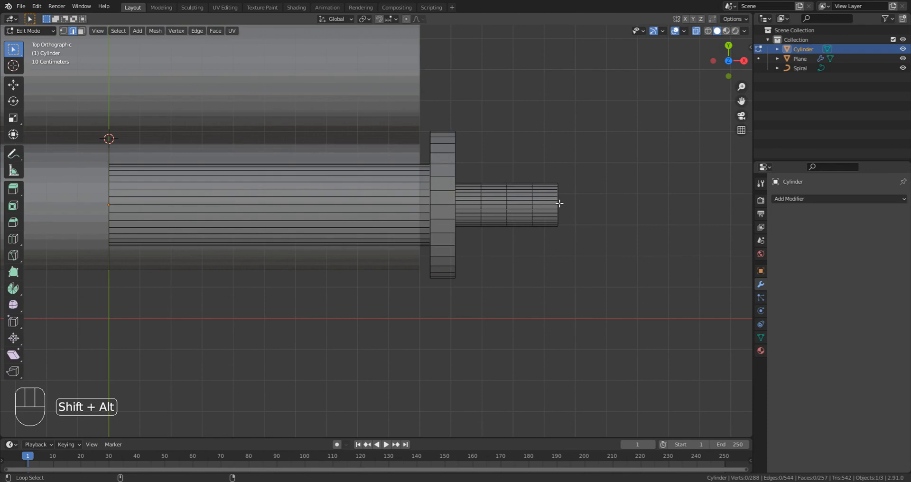
pyautogui.keyDown('alt'); pyautogui.keyDown('shift'); pyautogui.click(559, 204); pyautogui.keyUp('shift'); pyautogui.keyUp('alt')
pyautogui.hotkey('ctrl', 'b')
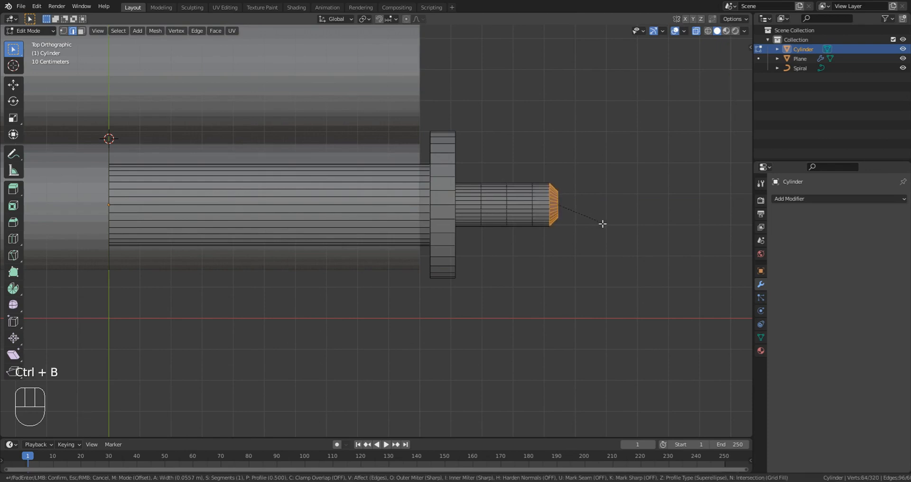
pyautogui.scroll(3, 603, 224)
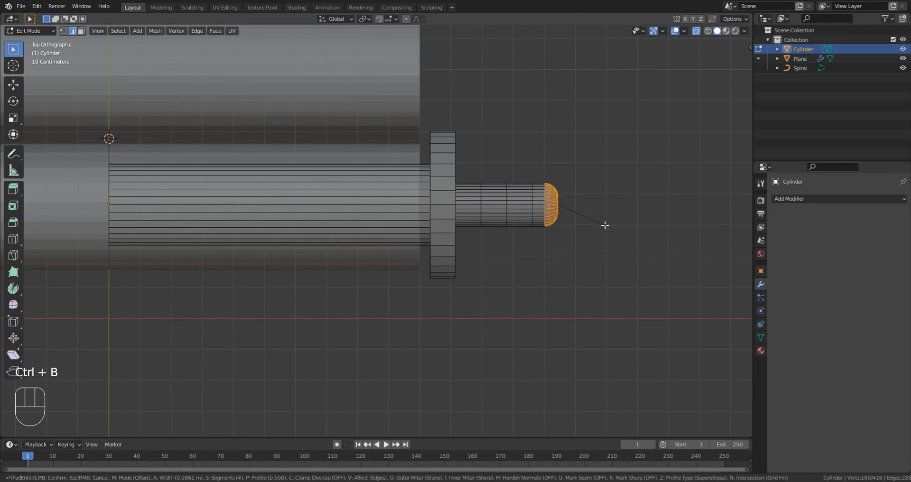
pyautogui.click(605, 225)
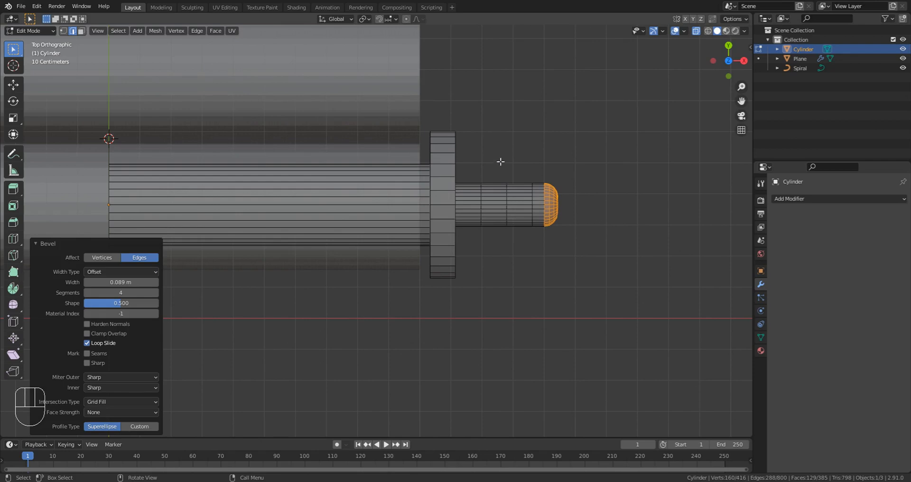
# Shift the handle's three middle edge loops about 0.018 m toward the disc along X.
pyautogui.moveTo(536, 159); pyautogui.dragTo(476, 261)
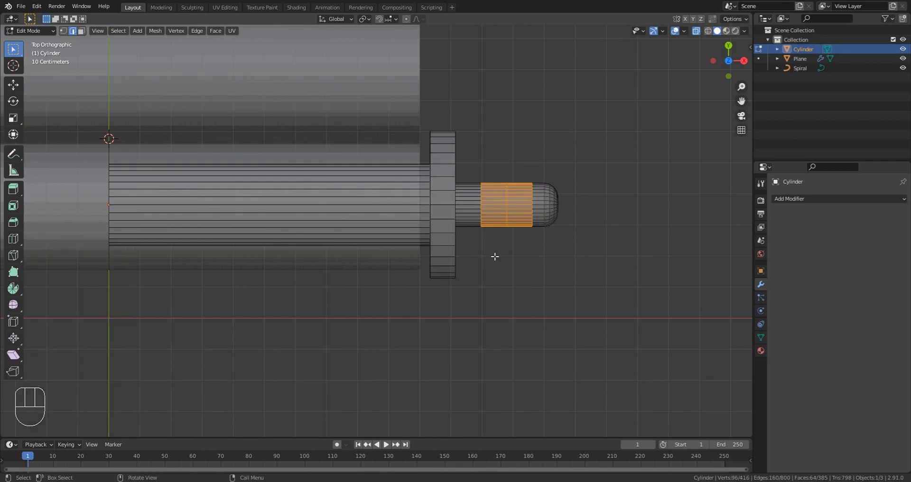
pyautogui.press('g')
pyautogui.press('x')
pyautogui.click(488, 254)
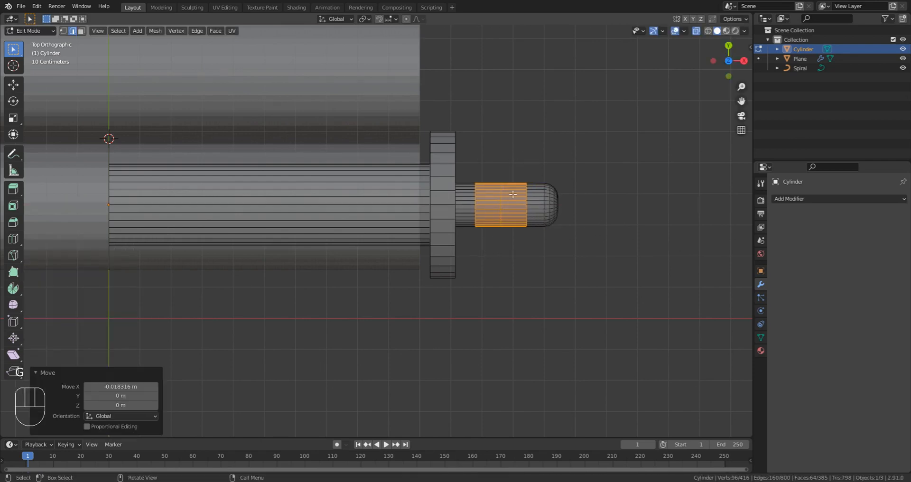
# Bulge the handle's middle edge loop by scaling it to 1.15, and bevel it about 0.062 m wide with 4 segments.
pyautogui.moveTo(509, 170); pyautogui.dragTo(492, 254)
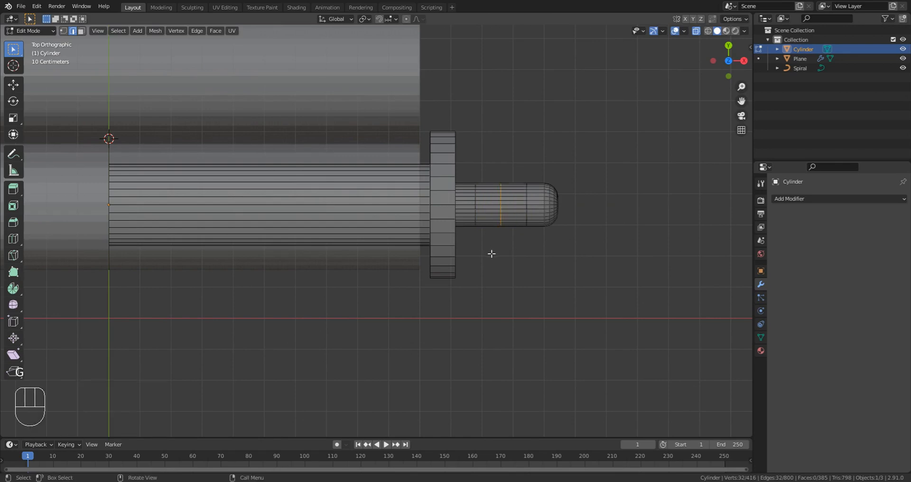
pyautogui.press('s')
pyautogui.click(522, 287)
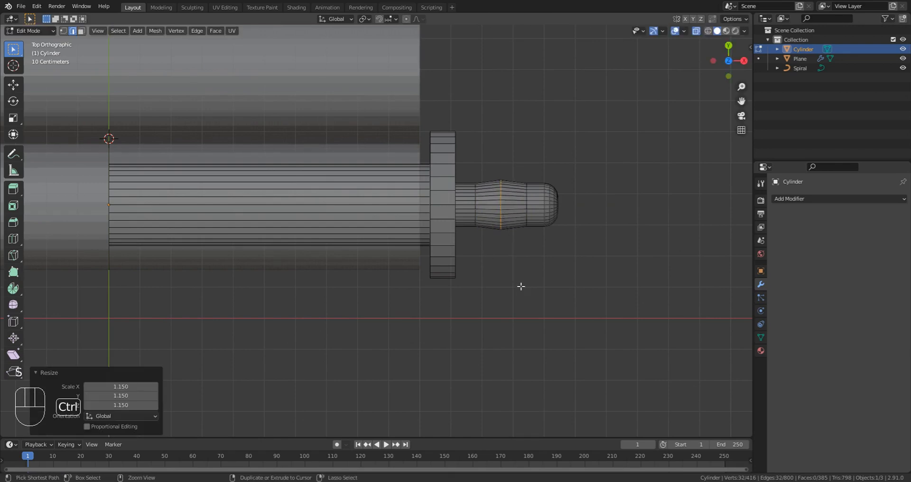
pyautogui.hotkey('ctrl', 'b')
pyautogui.click(545, 291)
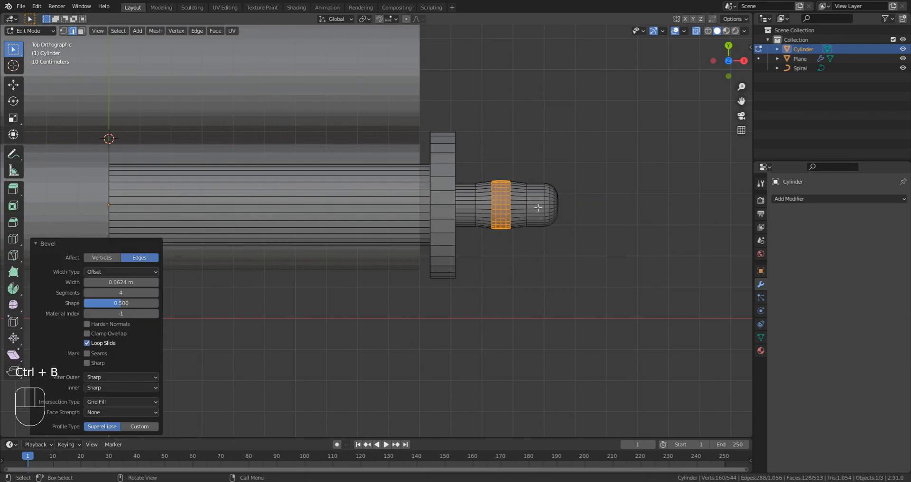
# Narrow the handle on both sides of the bulge by scaling the two flanking edge loops together to about 0.921.
pyautogui.moveTo(531, 171); pyautogui.dragTo(514, 254)
pyautogui.keyDown('shift'); pyautogui.moveTo(480, 169); pyautogui.dragTo(464, 235); pyautogui.keyUp('shift')
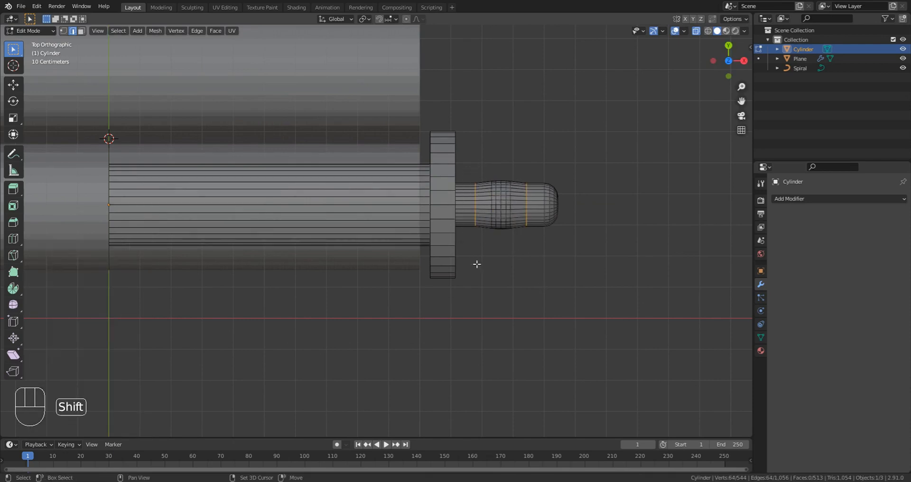
pyautogui.press('s')
pyautogui.click(535, 321)
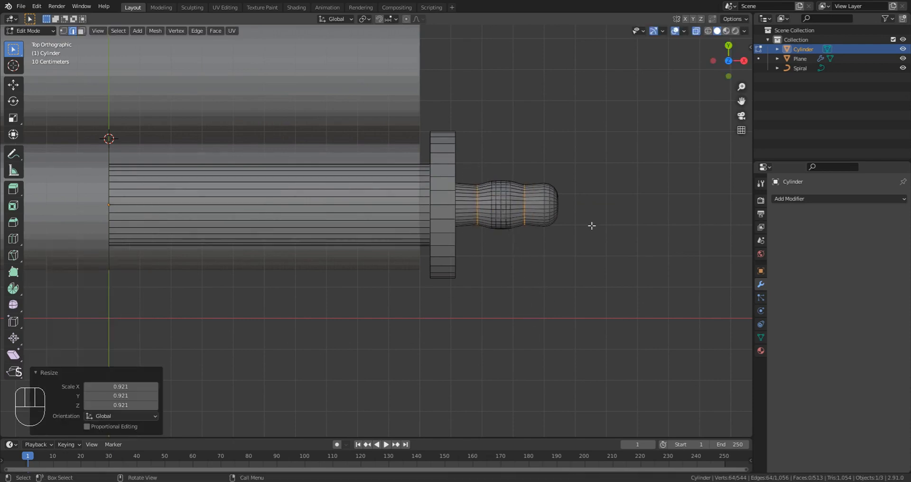
# Move the handle's outer portion, from the loop nearest the disc to the tip, about 0.04 m toward the disc along X.
pyautogui.moveTo(627, 142); pyautogui.dragTo(469, 280)
pyautogui.press('g')
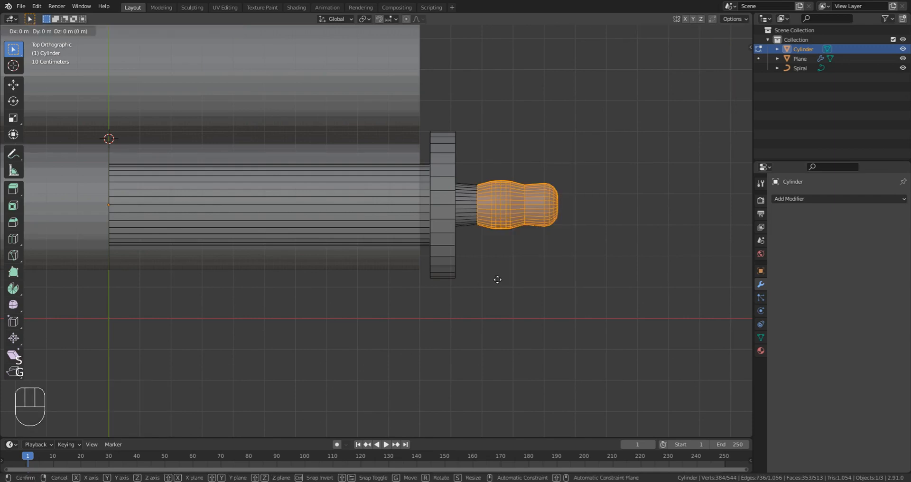
pyautogui.press('x')
pyautogui.click(485, 278)
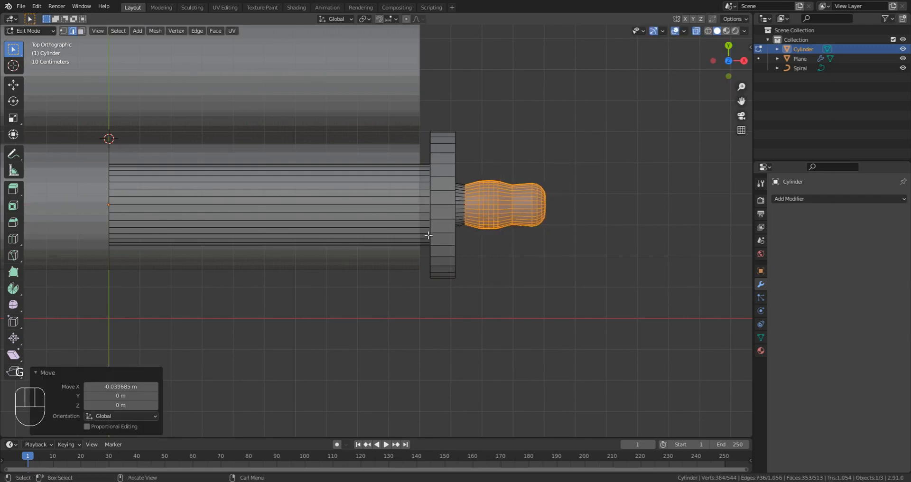
# Add a centred loop cut around the disc's rim and round the disc's outer edge on the handle side with a 4-segment bevel.
pyautogui.hotkey('ctrl', 'r')
pyautogui.click(445, 222)
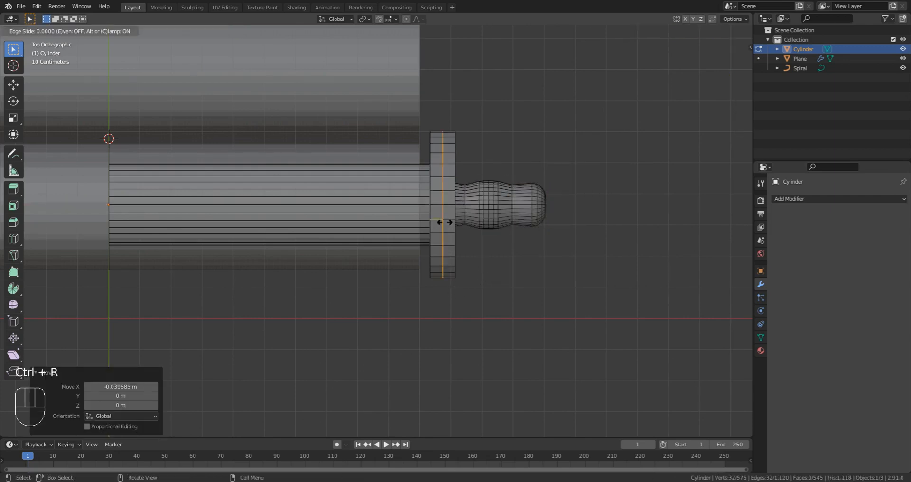
pyautogui.rightClick(445, 222)
pyautogui.click(472, 141)
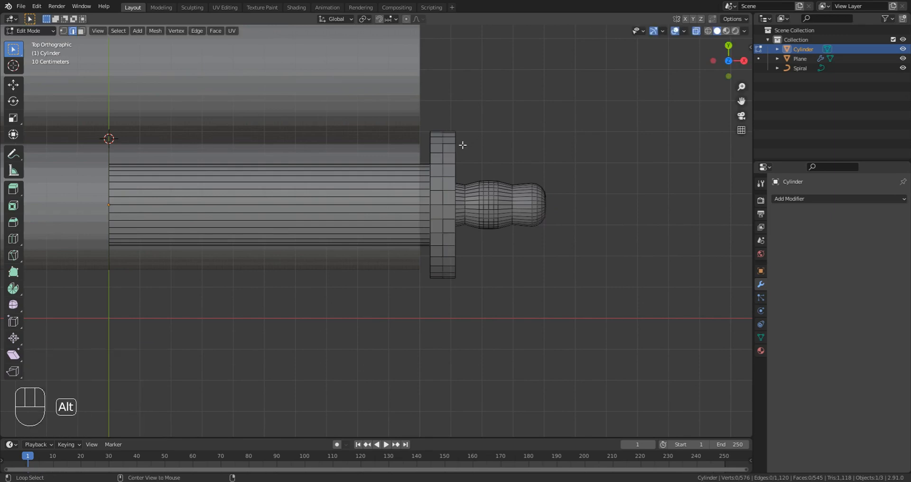
pyautogui.keyDown('alt'); pyautogui.keyDown('shift'); pyautogui.click(464, 144); pyautogui.keyUp('shift'); pyautogui.keyUp('alt')
pyautogui.hotkey('ctrl', 'b')
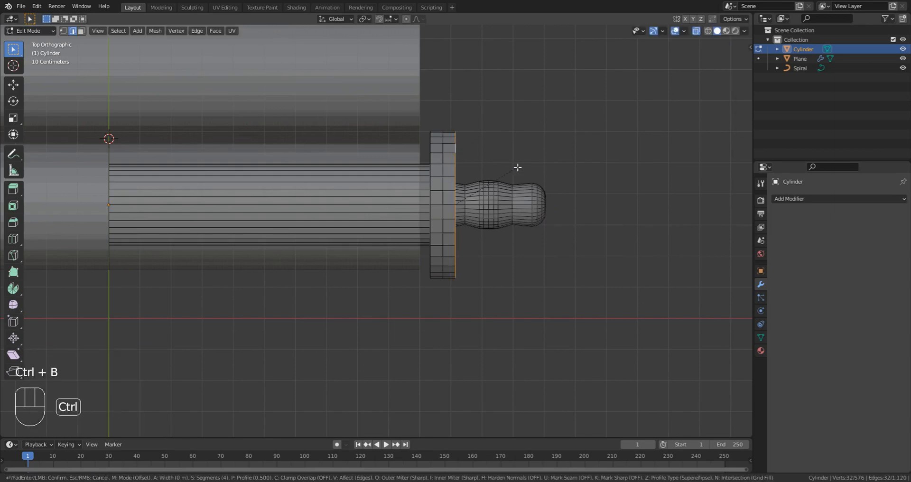
pyautogui.scroll(3, 533, 168)
pyautogui.click(532, 208)
# Return to Object Mode and turn off X-ray display to view the disc and handle as solid.
pyautogui.press('Tab')
pyautogui.moveTo(533, 207); pyautogui.dragTo(377, 157, button='middle')
pyautogui.click(696, 31)
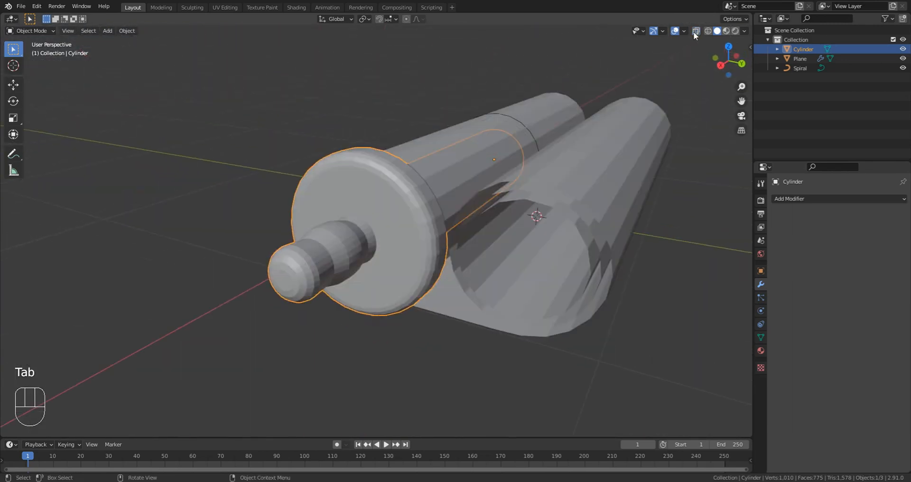
pyautogui.moveTo(352, 209); pyautogui.dragTo(337, 207, button='middle')
pyautogui.scroll(3, 336, 221)
# Bevel the edge loop where the handle meets the disc about 0.008 m wide with 1 segment.
pyautogui.press('Tab')
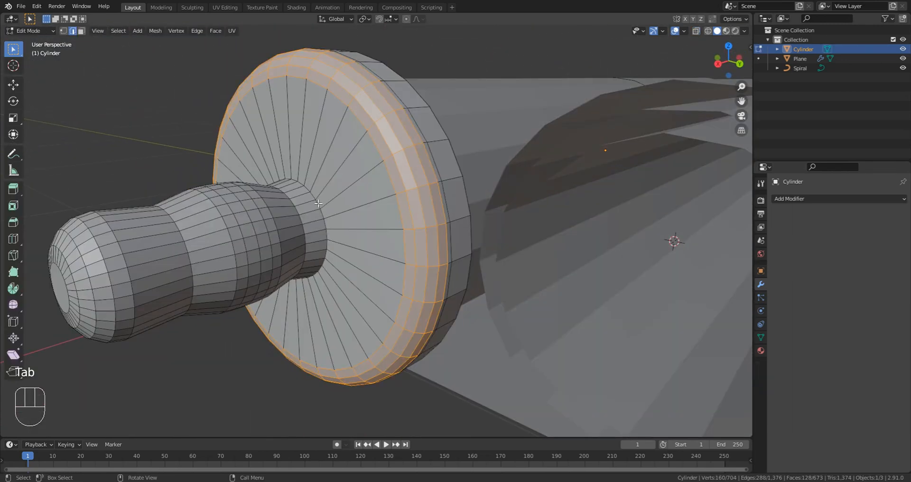
pyautogui.keyDown('alt'); pyautogui.click(319, 203); pyautogui.keyUp('alt')
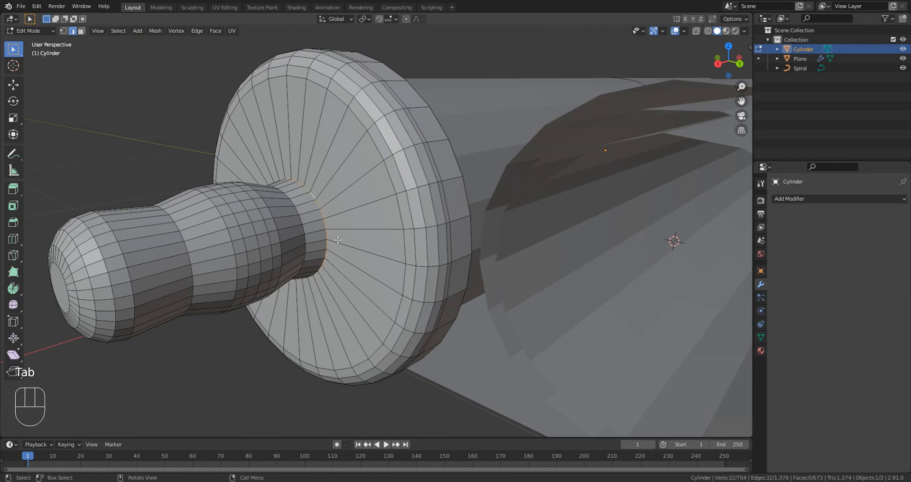
pyautogui.hotkey('ctrl', 'b')
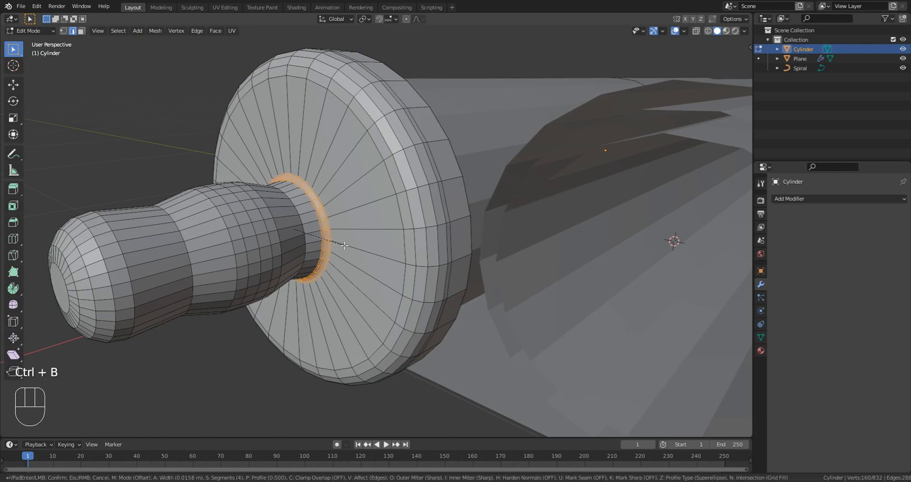
pyautogui.scroll(-2, 343, 246)
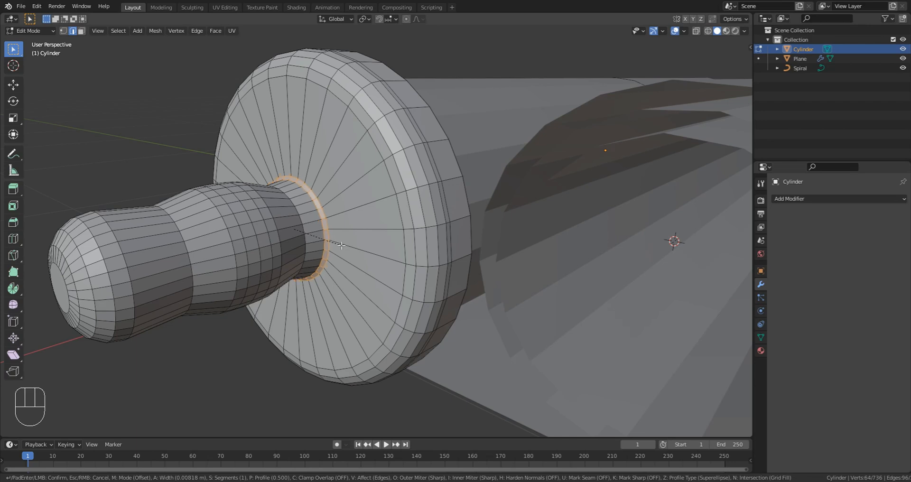
pyautogui.click(341, 245)
# Extrude the narrow bevelled ring of faces inward along its normals to form a groove at the handle's base.
pyautogui.hotkey('alt', 'e')
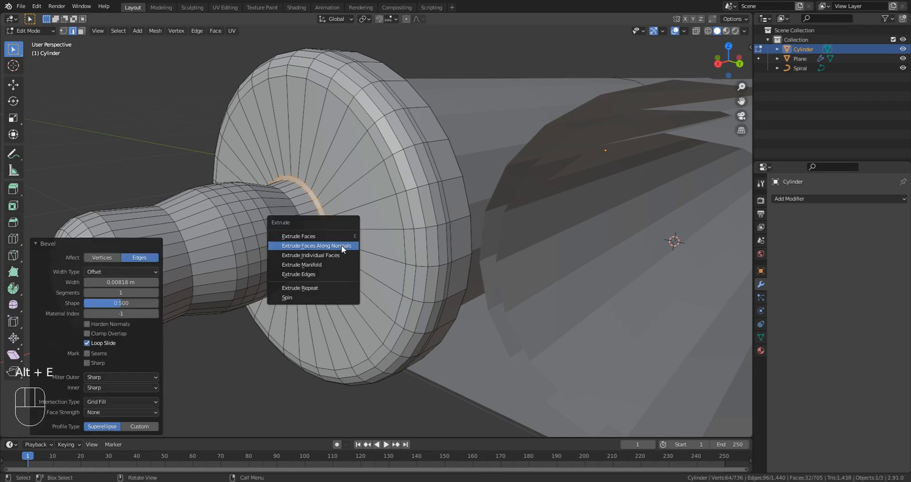
pyautogui.click(340, 245)
pyautogui.click(337, 251)
pyautogui.press('Tab')
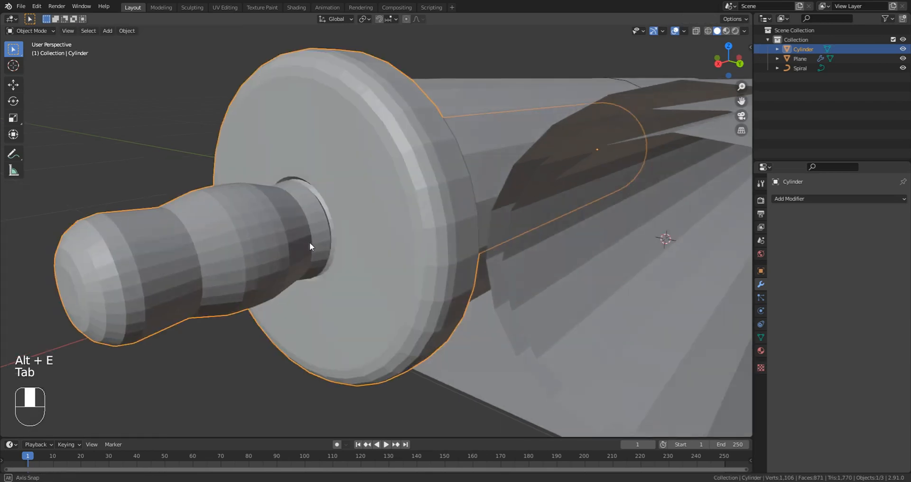
pyautogui.moveTo(315, 240); pyautogui.dragTo(434, 206, button='middle')
# Add two loop cuts on the disc's outer face, one near the handle at factor -0.731 and one near the rim at 0.728.
pyautogui.press('Tab')
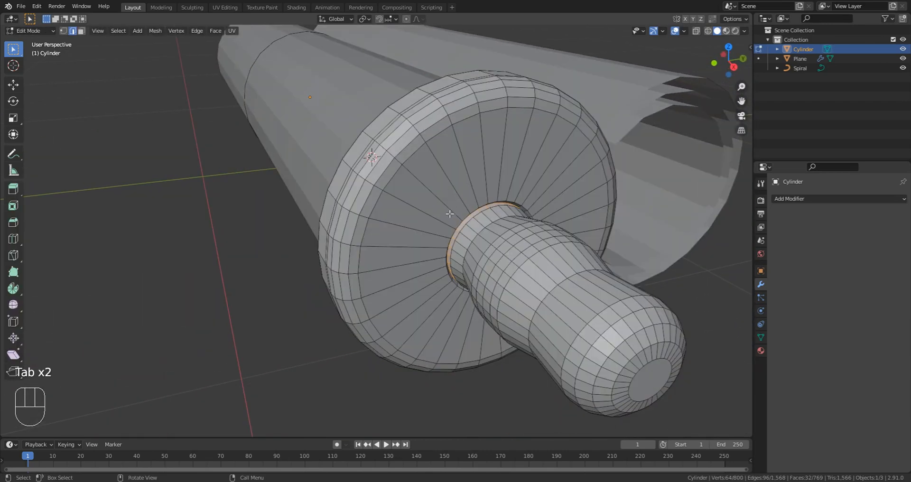
pyautogui.hotkey('ctrl', 'r')
pyautogui.click(431, 181)
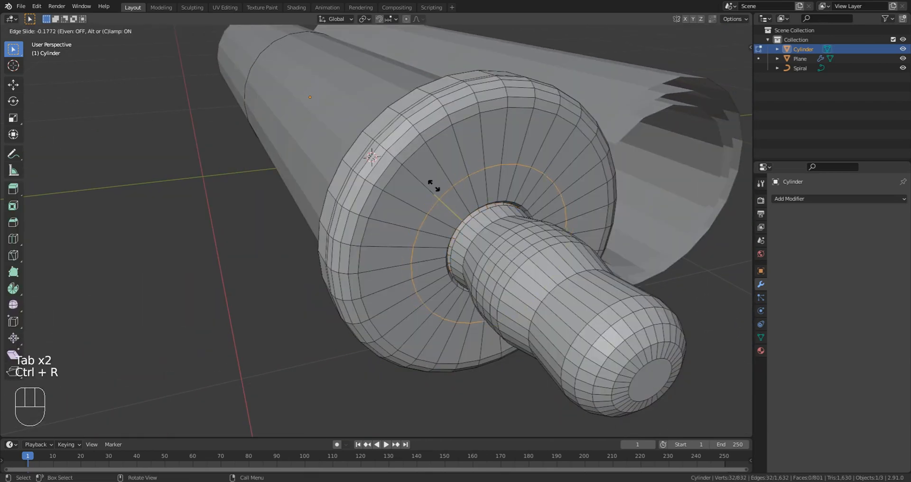
pyautogui.click(450, 198)
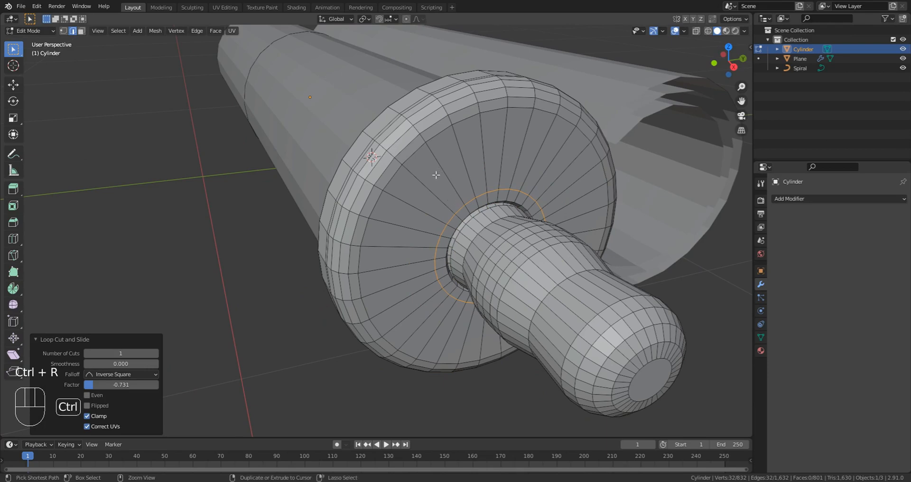
pyautogui.hotkey('ctrl', 'r')
pyautogui.click(435, 174)
pyautogui.click(410, 160)
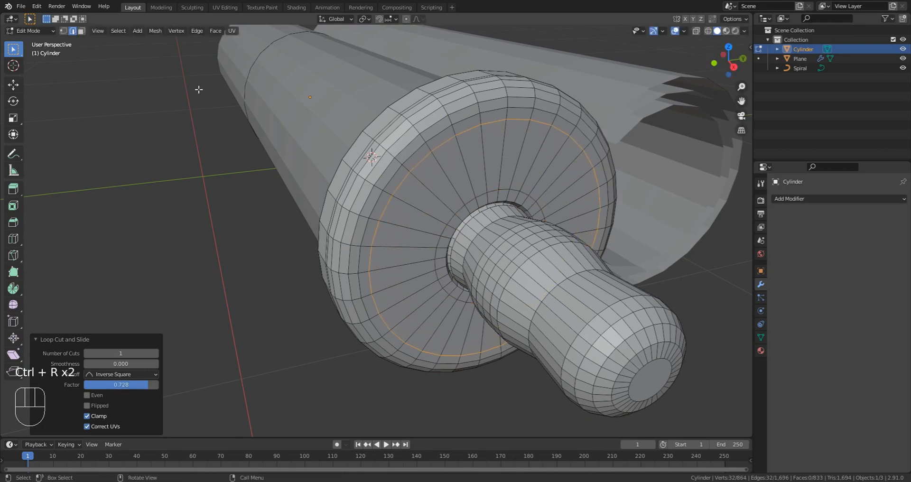
# Select the ring of radial edges between the two new loops, and checker-deselect every second edge.
pyautogui.click(437, 196)
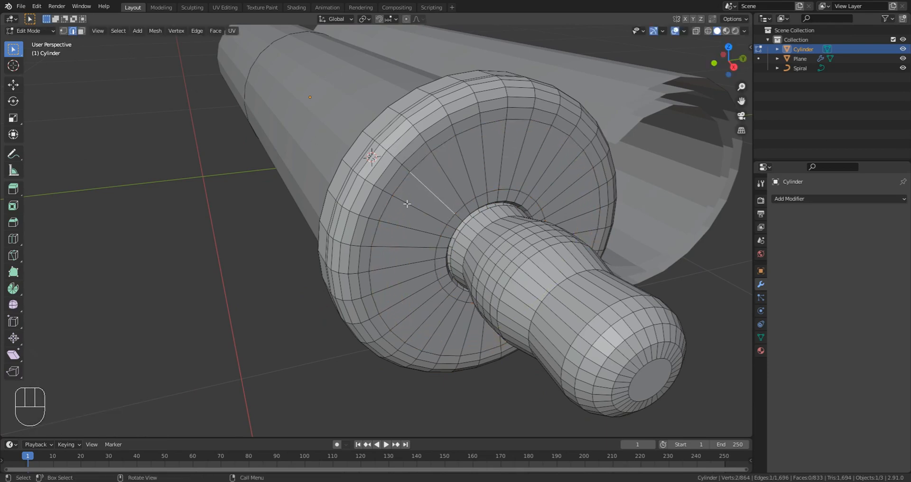
pyautogui.click(119, 30)
pyautogui.moveTo(170, 177)
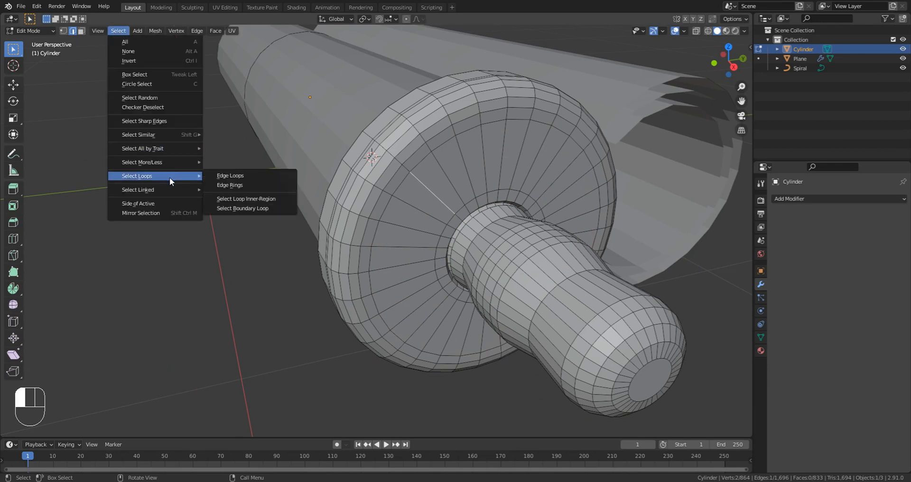
pyautogui.click(237, 184)
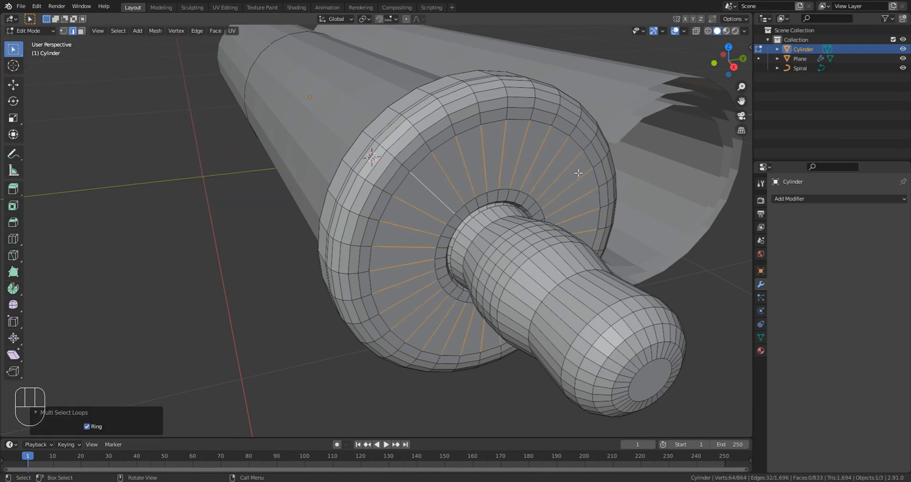
pyautogui.click(118, 30)
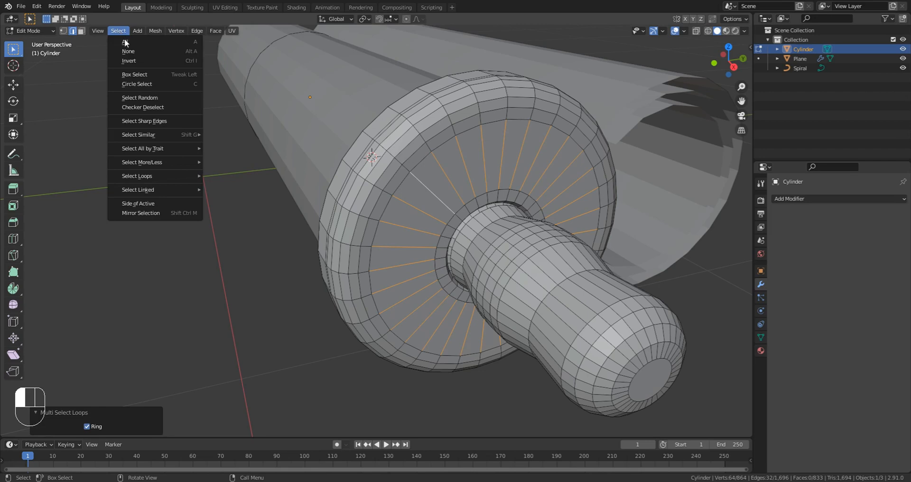
pyautogui.click(150, 106)
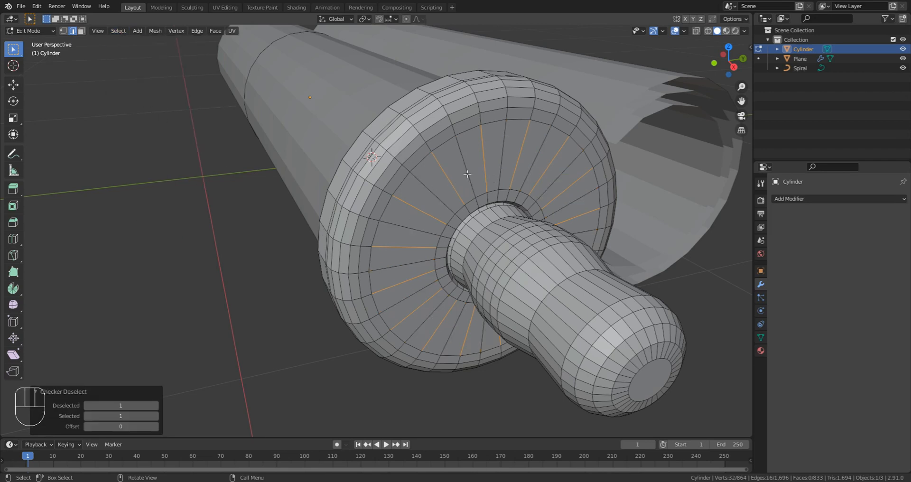
# Bevel the selected radial edges about 0.014 m wide with 1 segment, and inset the resulting faces by about 0.0076 m.
pyautogui.press('ctrl')
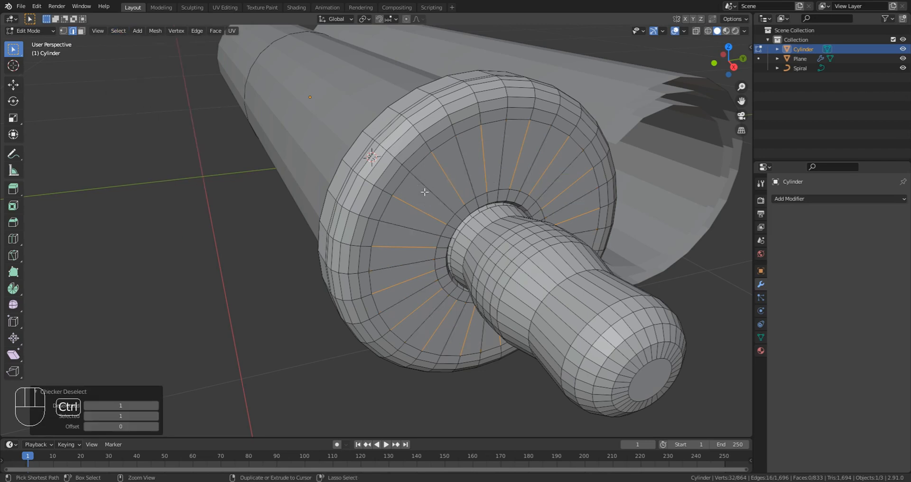
pyautogui.hotkey('ctrl', 'b')
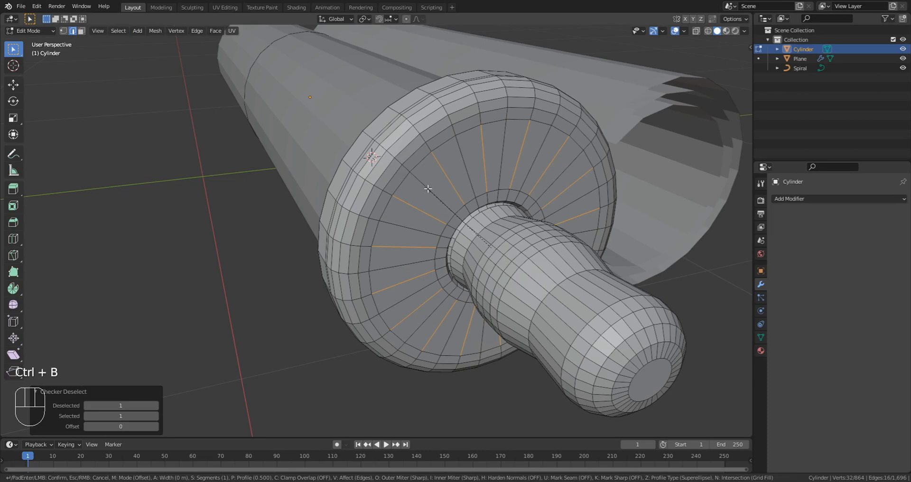
pyautogui.click(423, 185)
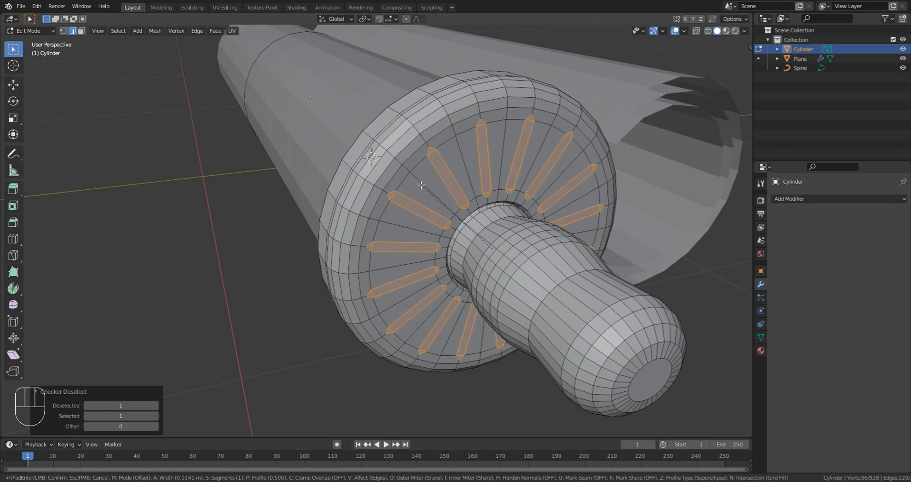
pyautogui.press('i')
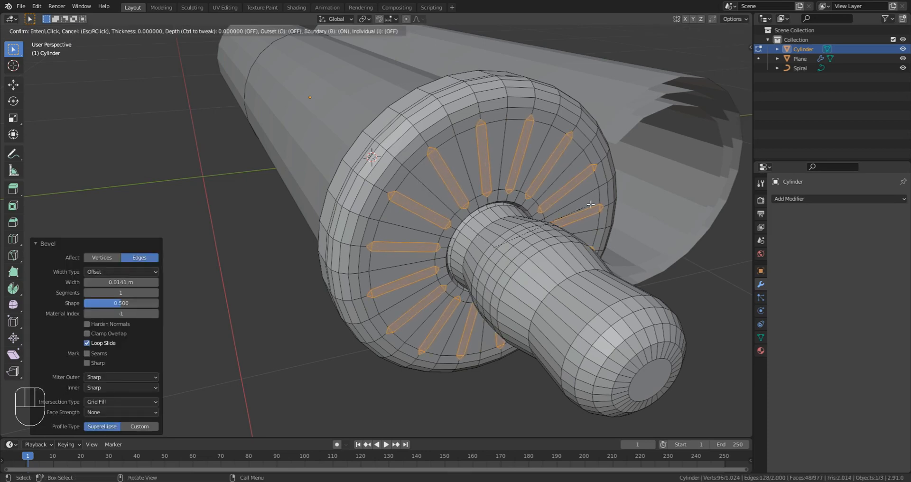
pyautogui.click(588, 204)
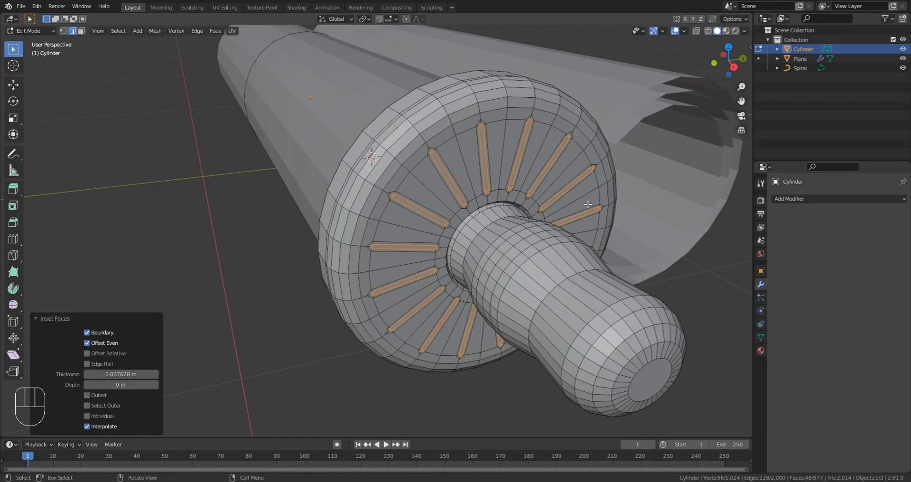
# Sink the inset radial slot faces about 0.005 m into the disc along X.
pyautogui.press('g')
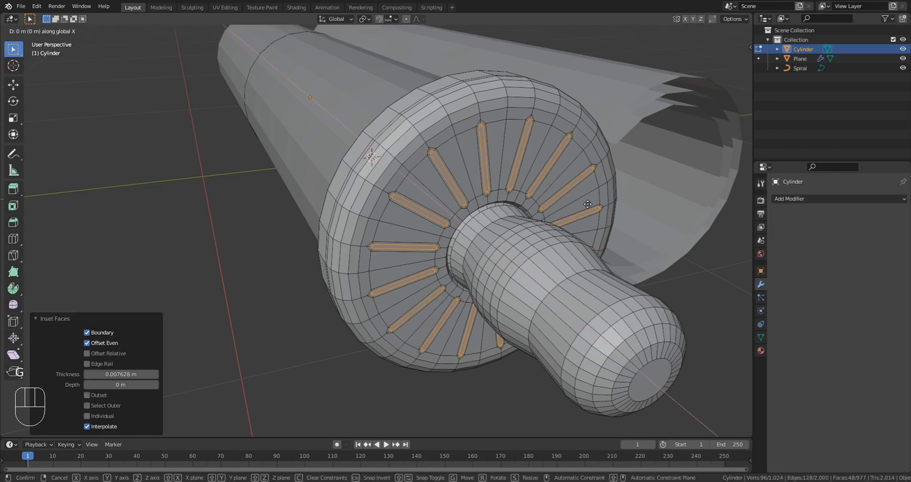
pyautogui.press('x')
pyautogui.click(587, 202)
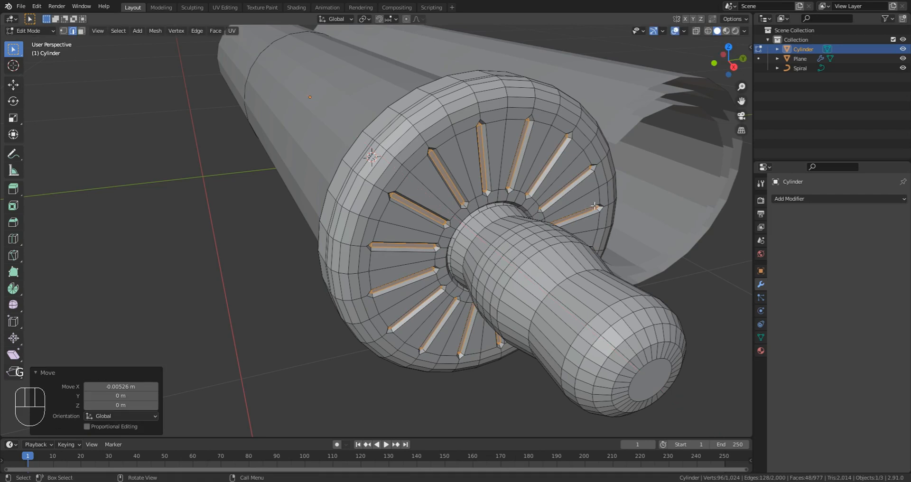
# Extrude the radial slot faces about 0.022 m deeper into the disc along X, and return to Object Mode.
pyautogui.press('e')
pyautogui.click(534, 198)
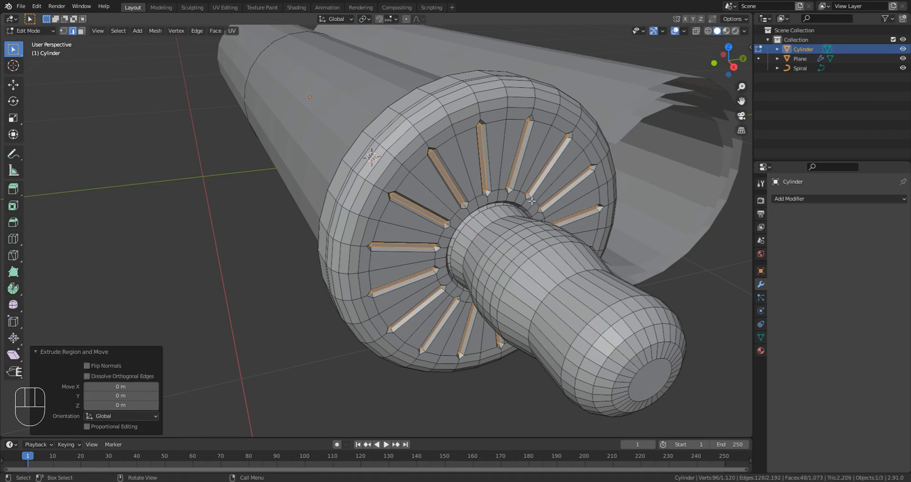
pyautogui.press('e')
pyautogui.press('x')
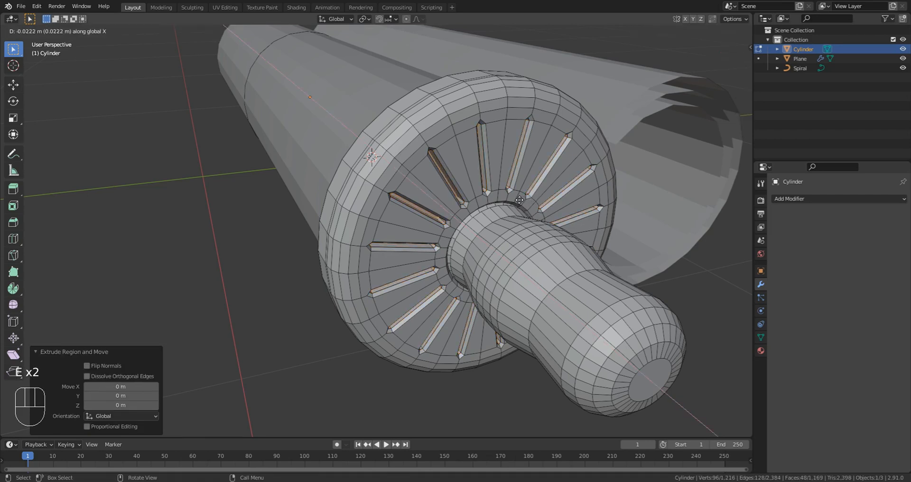
pyautogui.click(519, 200)
pyautogui.press('Tab')
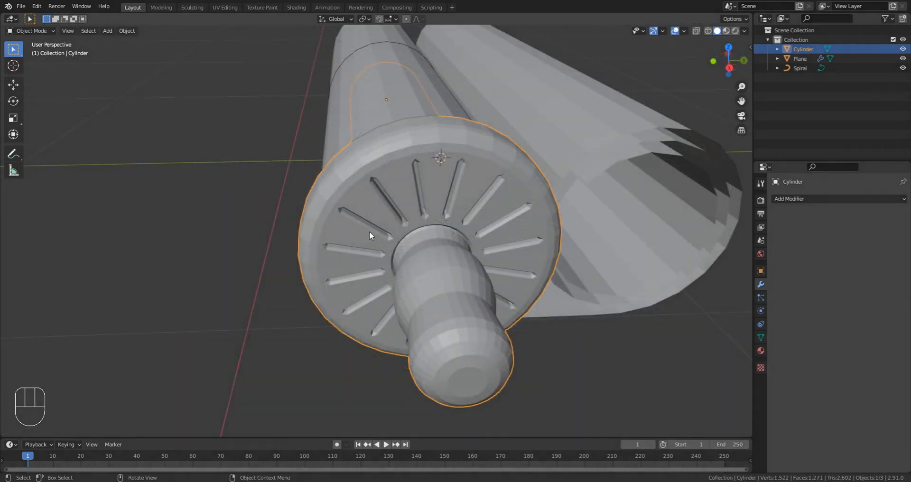
# Add a Mirror modifier on the X axis to the rod.
pyautogui.moveTo(391, 235); pyautogui.dragTo(456, 235, button='middle')
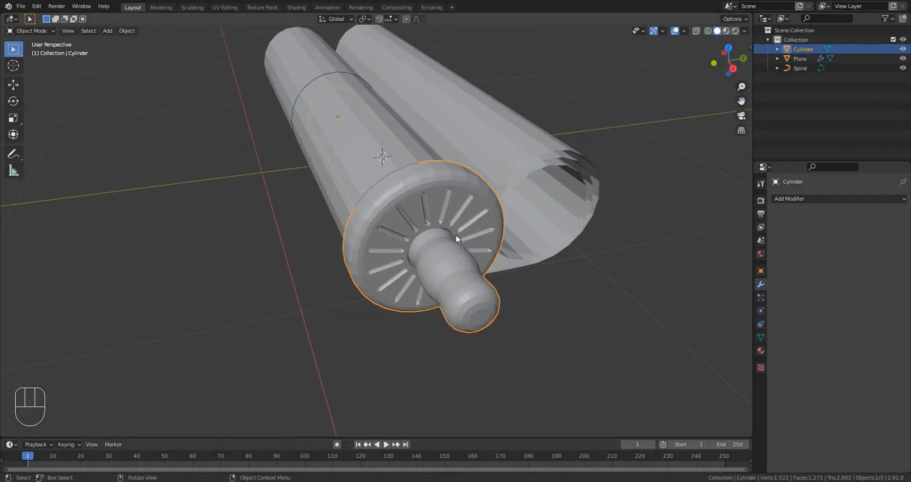
pyautogui.click(785, 196)
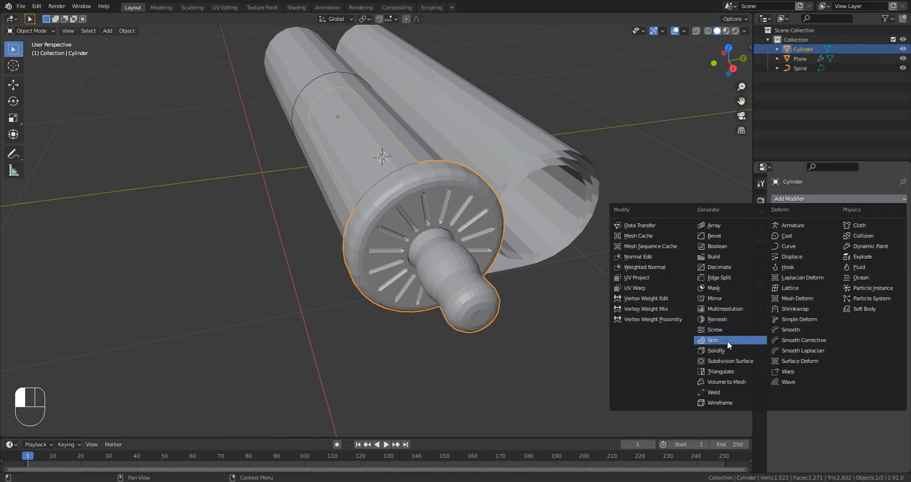
pyautogui.click(721, 299)
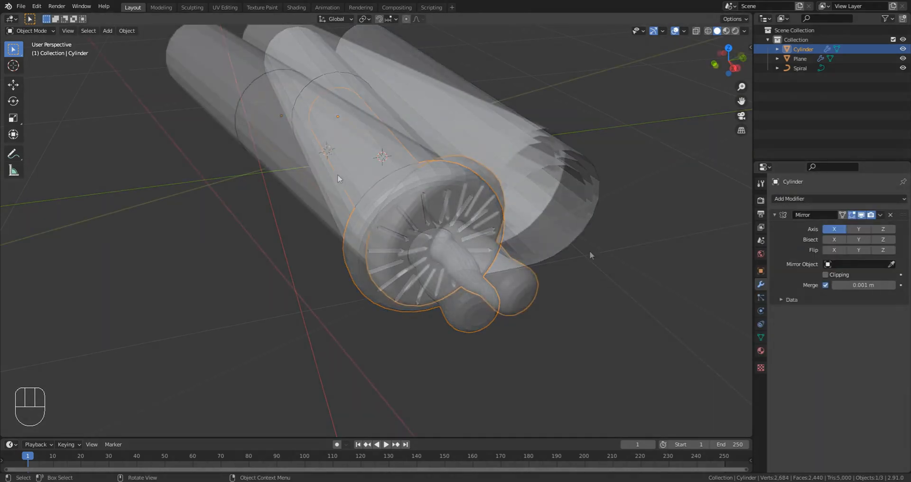
pyautogui.scroll(-2, 344, 169)
pyautogui.moveTo(317, 173); pyautogui.dragTo(325, 175, button='middle')
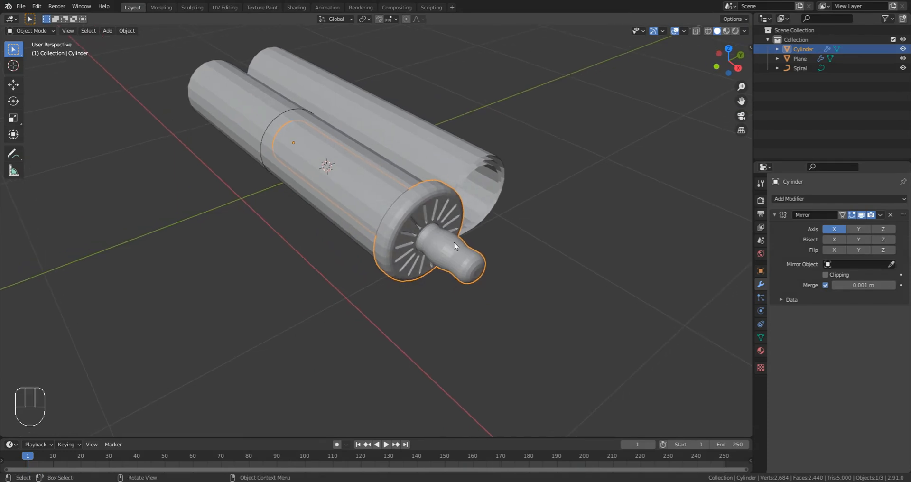
pyautogui.moveTo(422, 228); pyautogui.dragTo(469, 235, button='middle')
pyautogui.scroll(3, 406, 224)
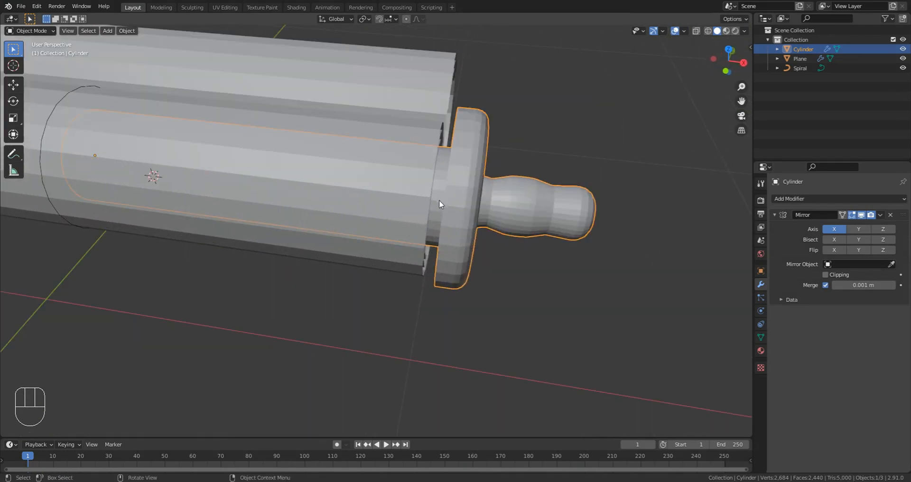
pyautogui.scroll(-5, 444, 198)
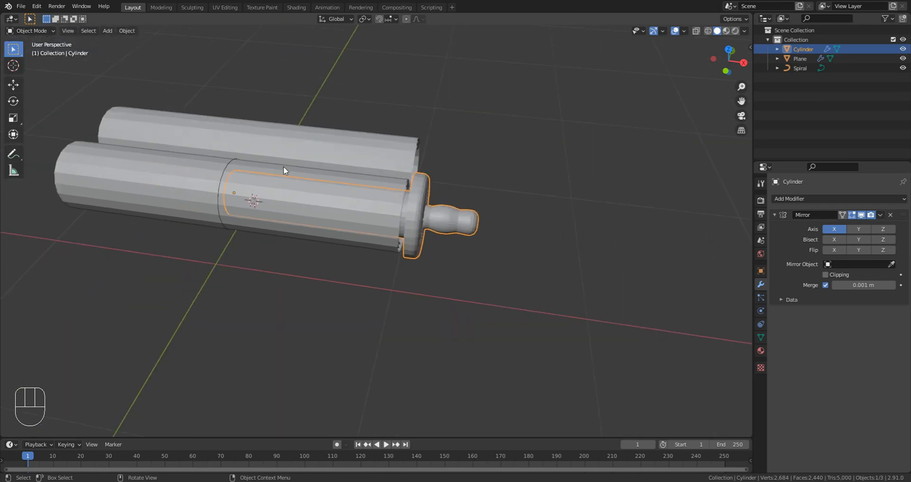
# Set the scroll's Plane as the mirror object of the rod's Mirror modifier.
pyautogui.click(892, 265)
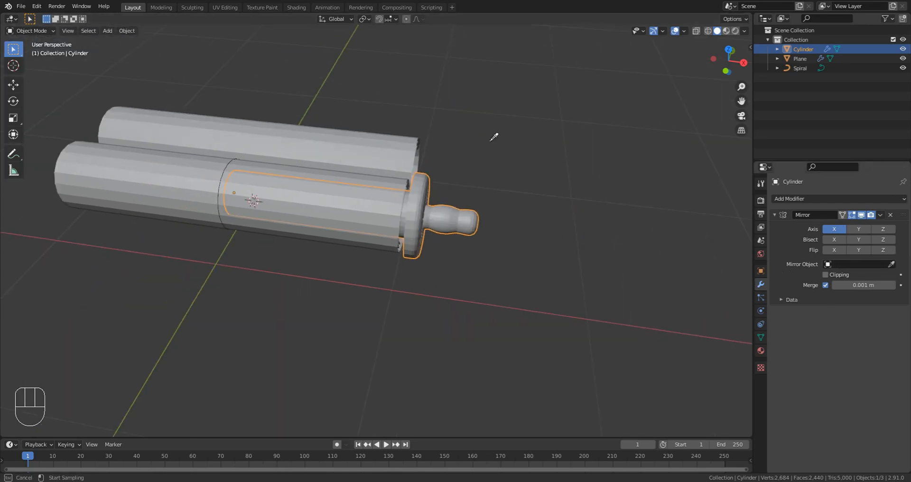
pyautogui.click(387, 142)
pyautogui.moveTo(463, 292); pyautogui.dragTo(272, 160, button='middle')
pyautogui.moveTo(176, 105); pyautogui.dragTo(308, 157, button='middle')
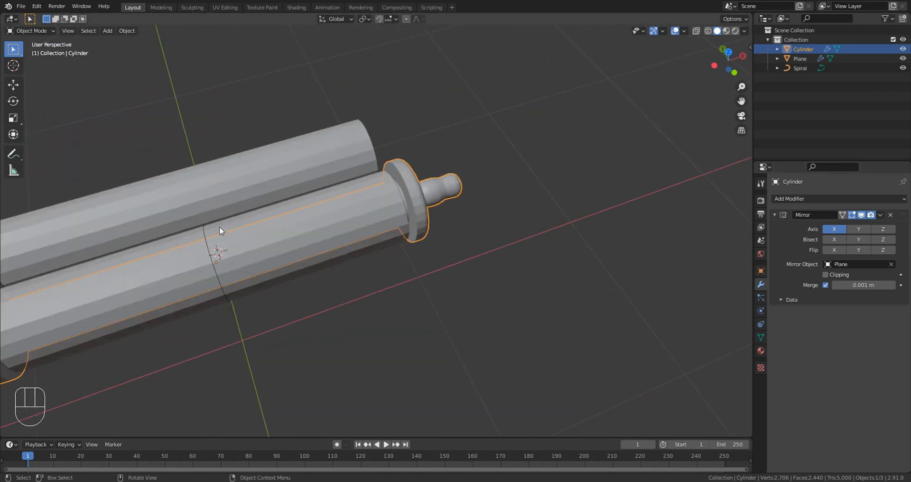
pyautogui.keyDown('shift'); pyautogui.moveTo(219, 228); pyautogui.dragTo(395, 176, button='middle'); pyautogui.keyUp('shift')
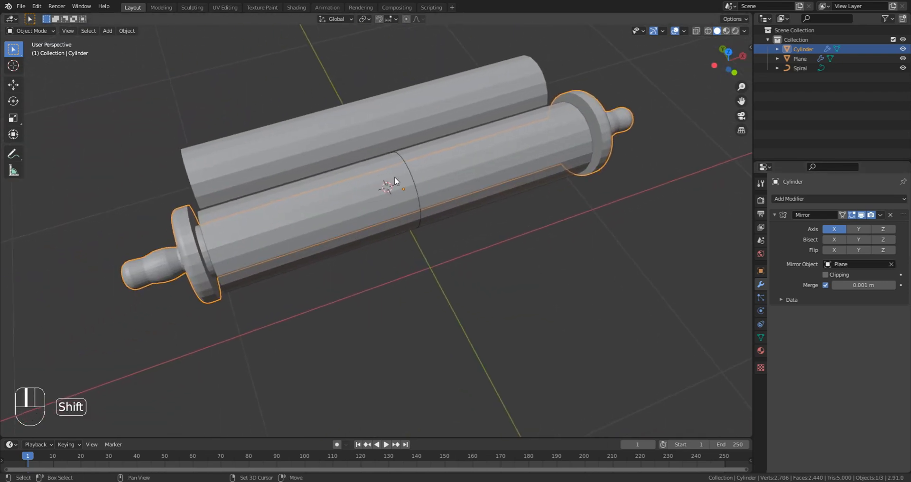
# Mirror the rod across the Y axis as well so the second roll gets its own rod.
pyautogui.click(861, 229)
pyautogui.moveTo(682, 210); pyautogui.dragTo(447, 207, button='middle')
pyautogui.scroll(-3, 489, 212)
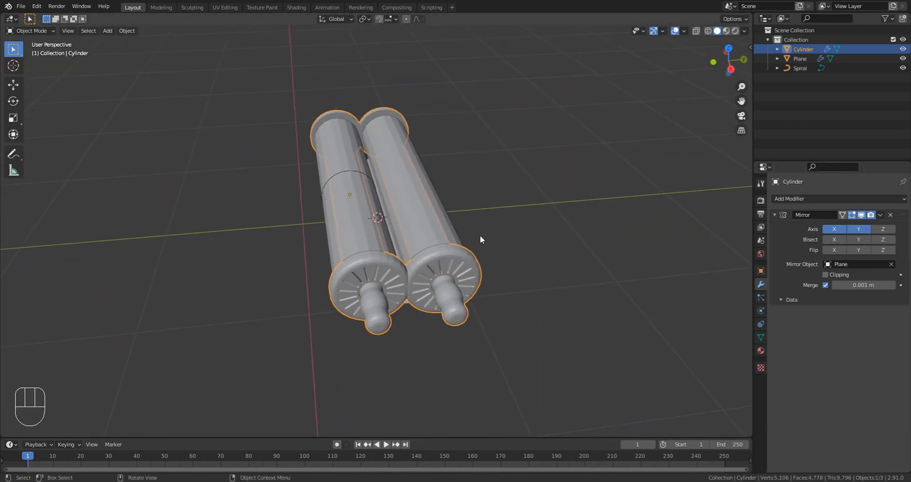
# Try sliding the spiral curve along Y to test how the scroll unrolls relative to the rods.
pyautogui.click(361, 172)
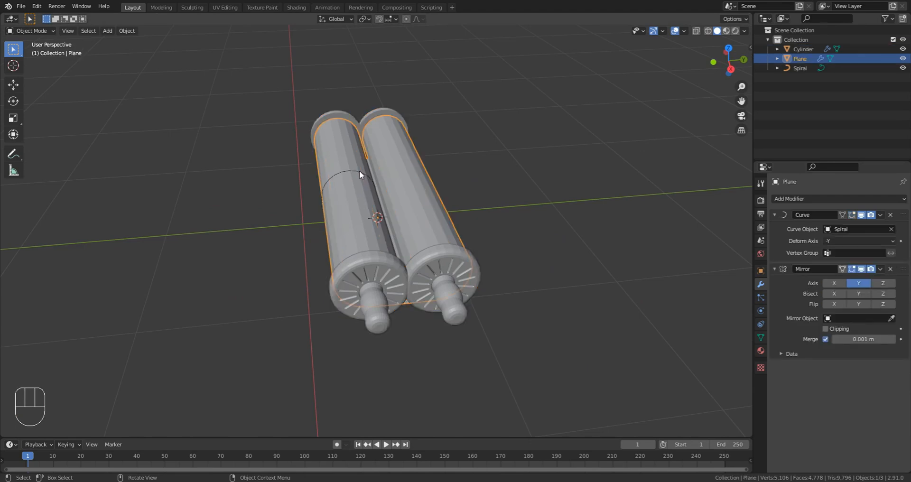
pyautogui.click(359, 170)
pyautogui.press('g')
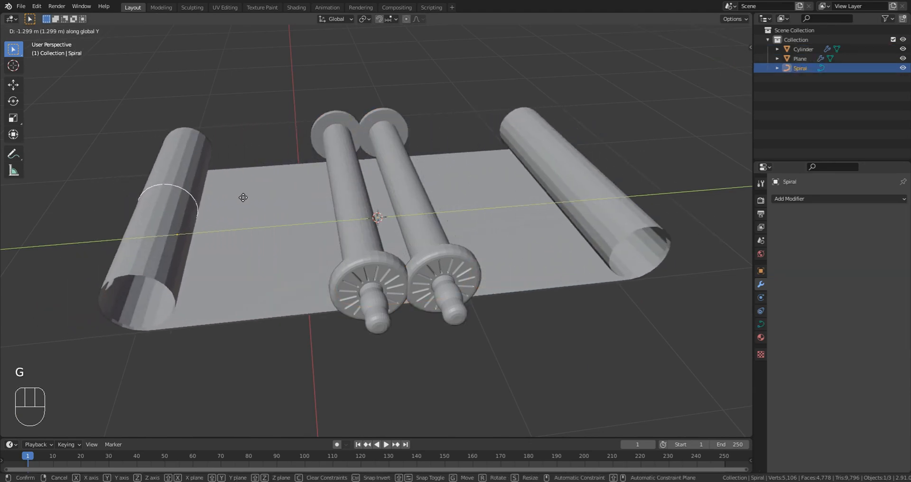
pyautogui.rightClick(291, 261)
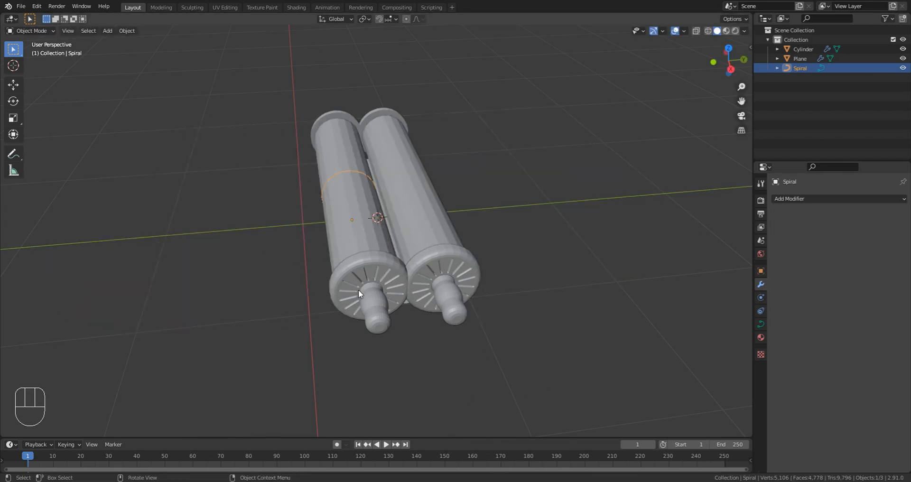
# Parent the rod to the Spiral curve using the Object option.
pyautogui.click(374, 304)
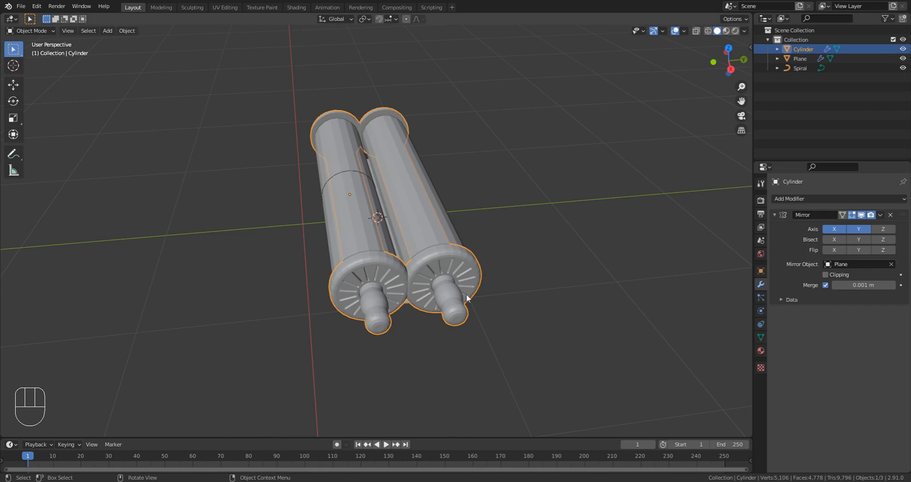
pyautogui.keyDown('ctrl'); pyautogui.click(801, 67); pyautogui.keyUp('ctrl')
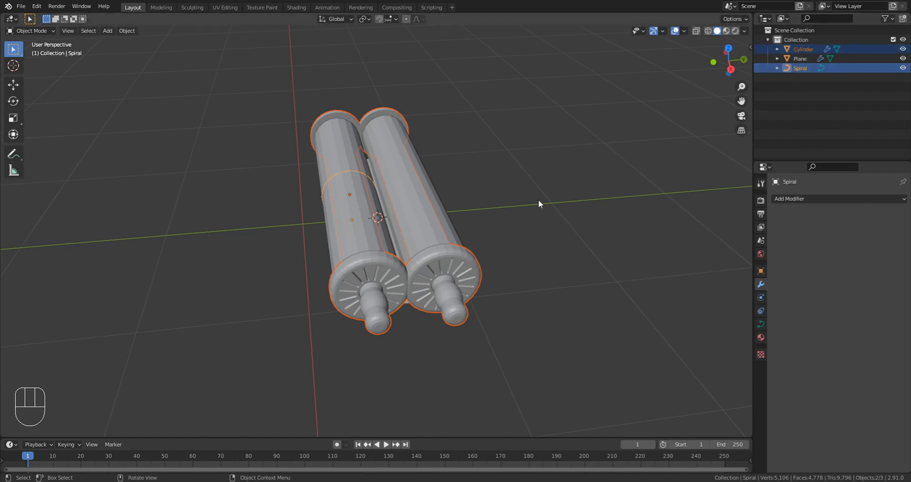
pyautogui.hotkey('ctrl', 'p')
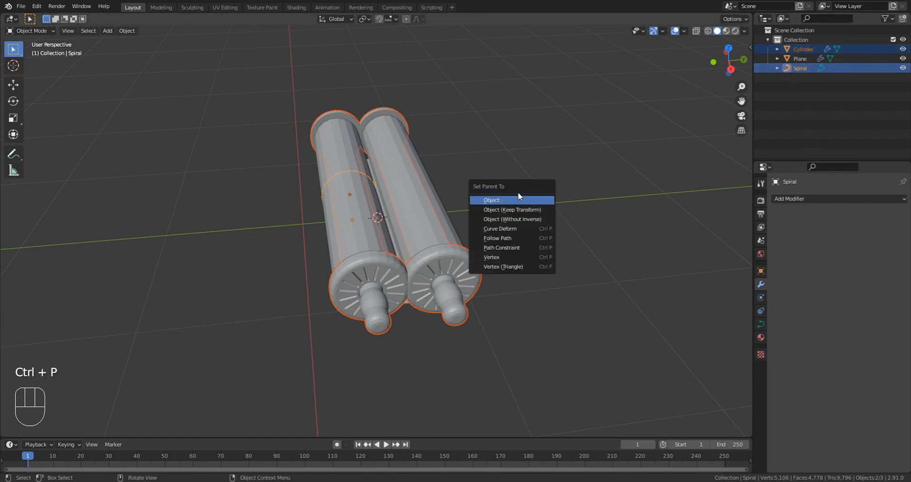
pyautogui.click(516, 201)
# Try moving the spiral curve along Y to test whether the parented rods follow the rolls.
pyautogui.click(358, 172)
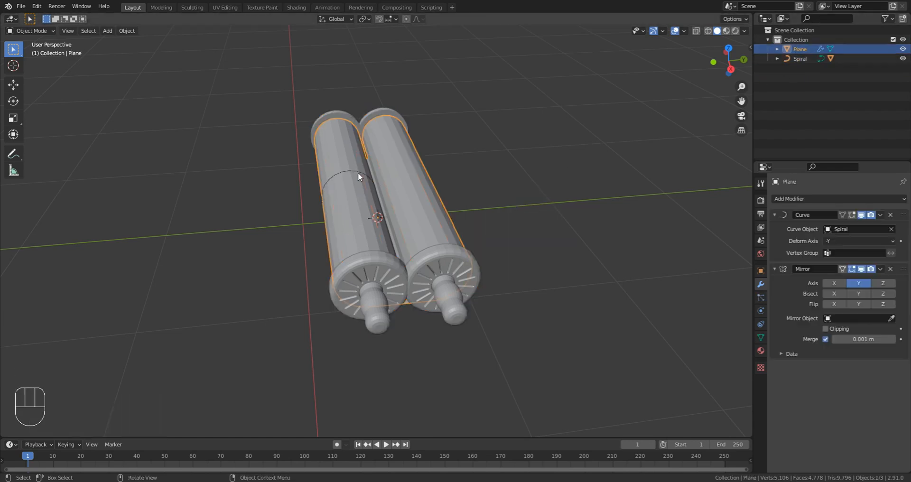
pyautogui.click(359, 170)
pyautogui.press('g')
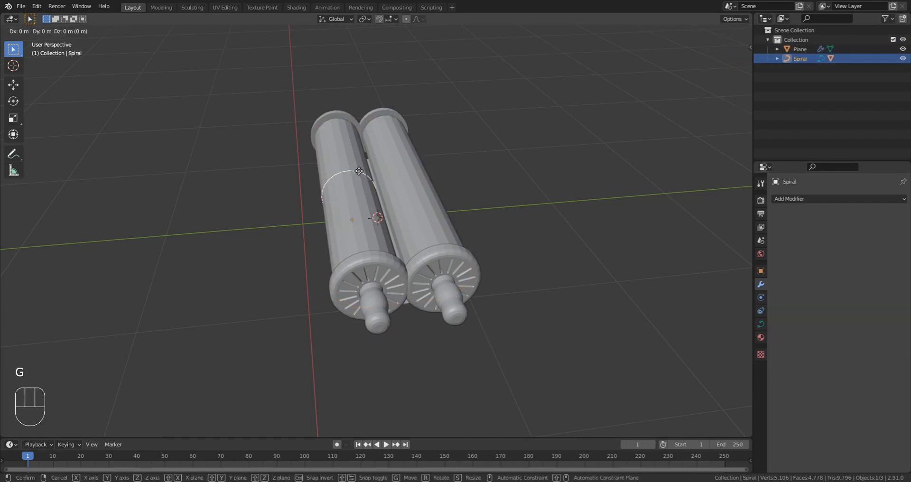
pyautogui.press('y')
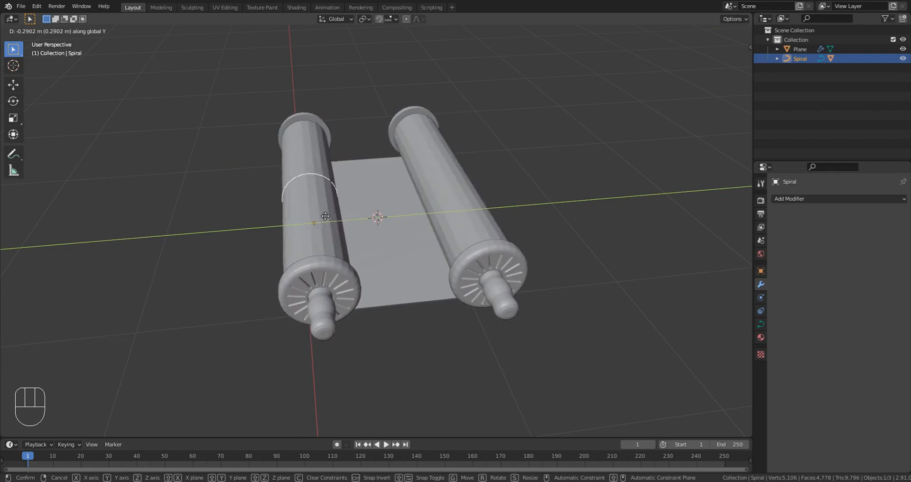
pyautogui.rightClick(329, 217)
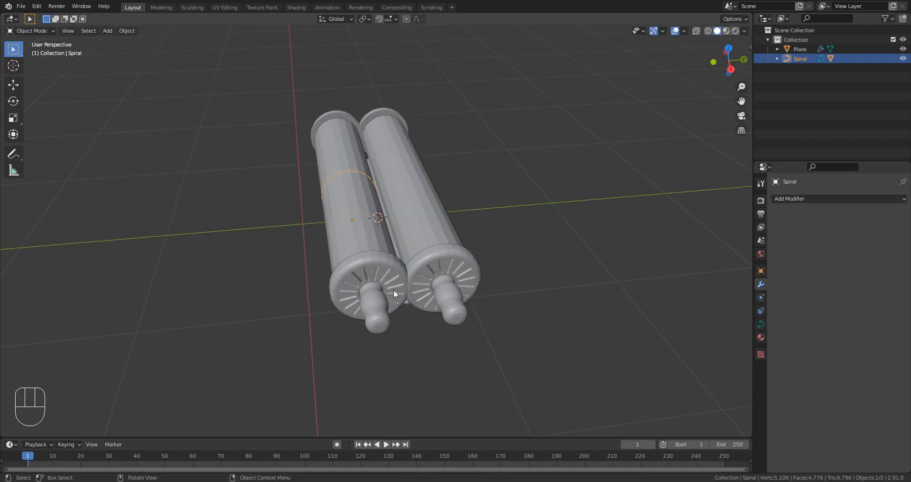
# Add a Transformation constraint to the rod with Spiral as its target.
pyautogui.click(369, 298)
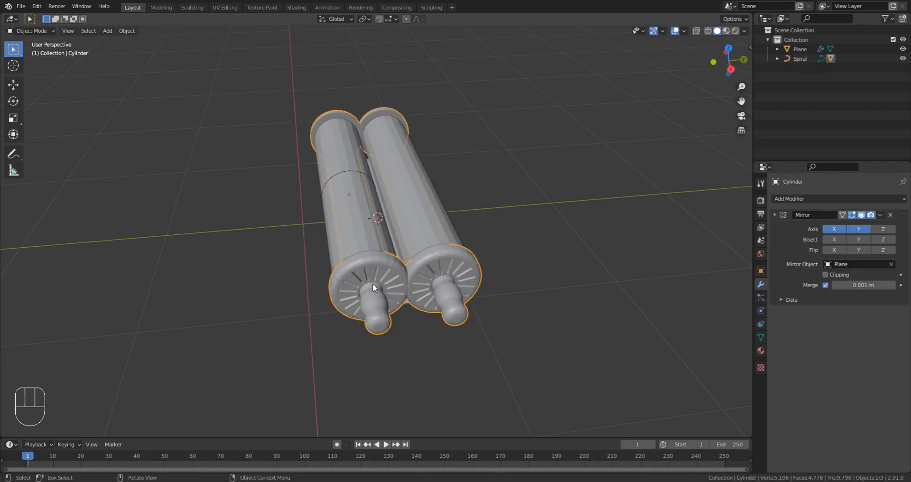
pyautogui.click(761, 324)
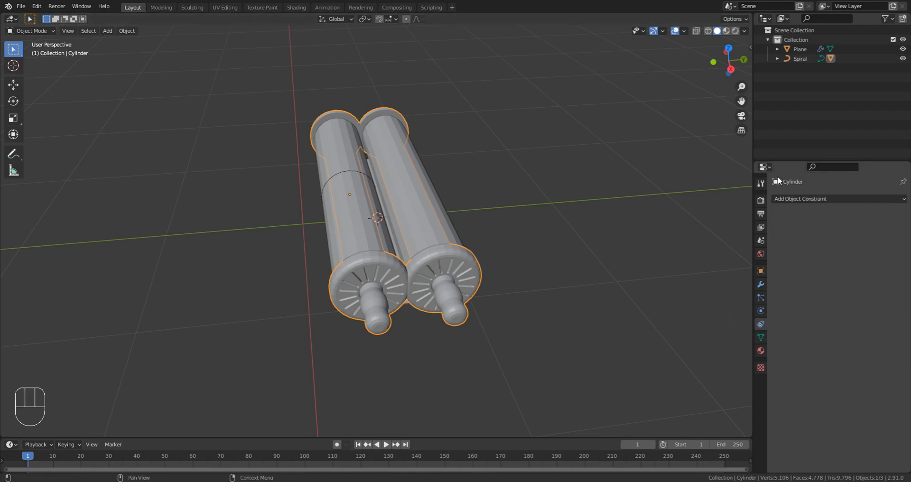
pyautogui.click(782, 198)
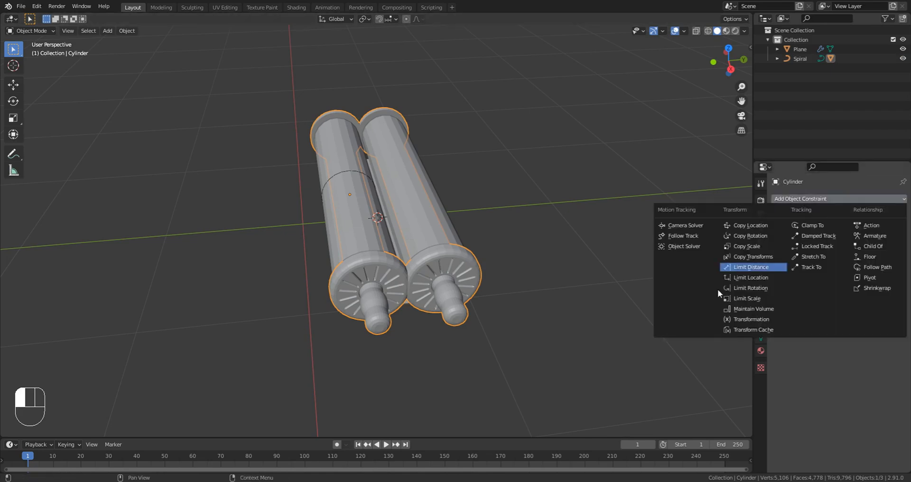
pyautogui.click(744, 321)
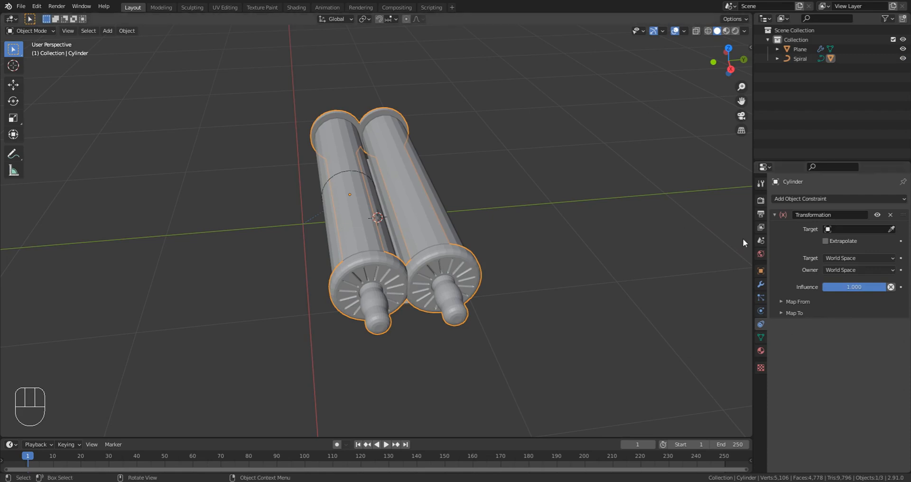
pyautogui.click(891, 229)
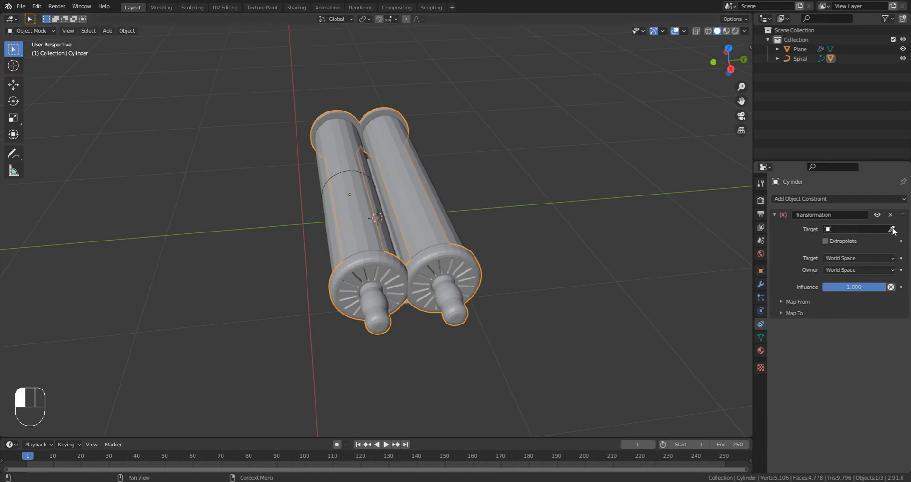
pyautogui.click(801, 59)
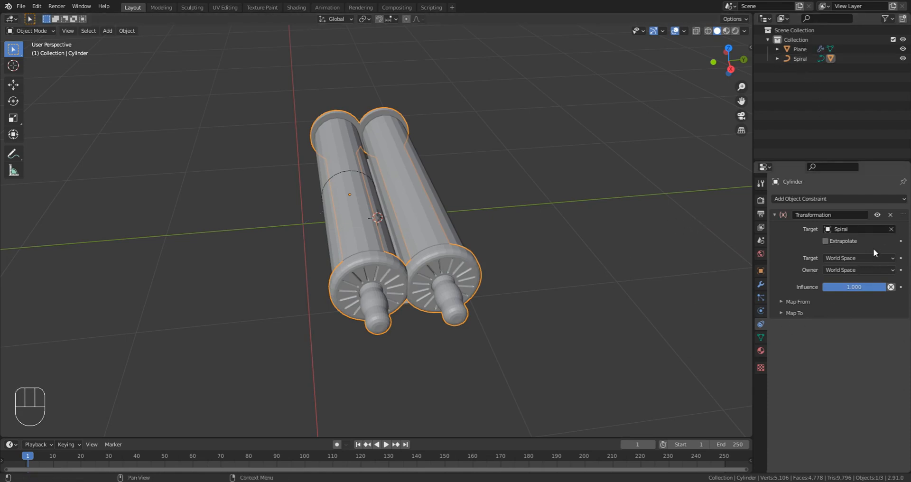
# Enable Extrapolate on the Transformation constraint and set both its target and owner to Local Space.
pyautogui.click(827, 241)
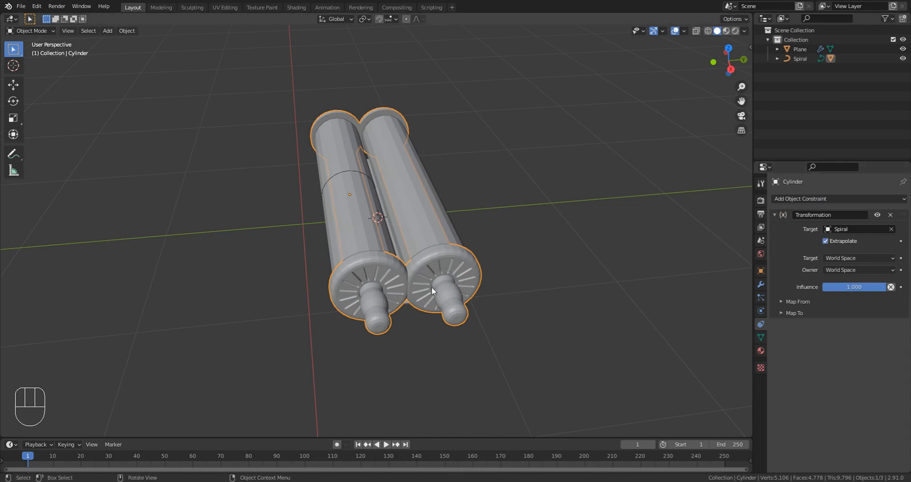
pyautogui.click(844, 259)
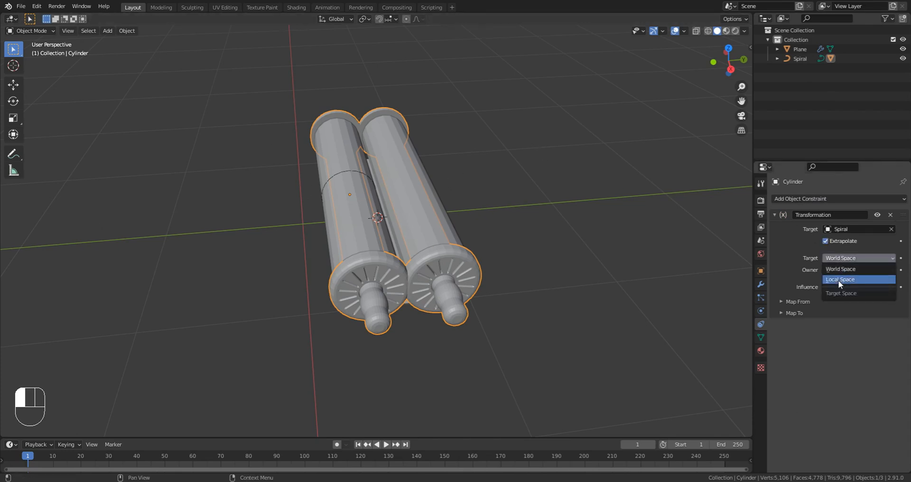
pyautogui.click(840, 281)
pyautogui.click(838, 270)
pyautogui.click(843, 291)
pyautogui.scroll(-3, 542, 249)
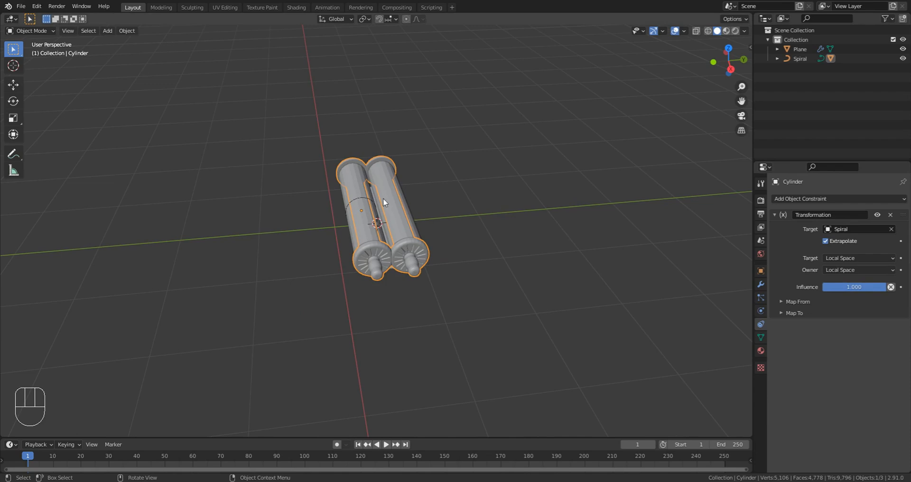
pyautogui.scroll(3, 461, 186)
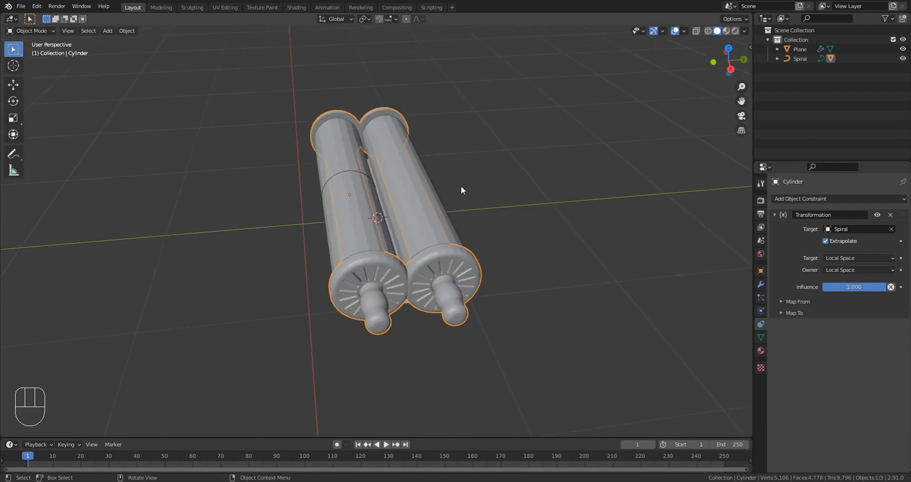
# Set the Transformation constraint to map from the spiral's Location to the rod's Rotation.
pyautogui.click(780, 301)
pyautogui.click(783, 394)
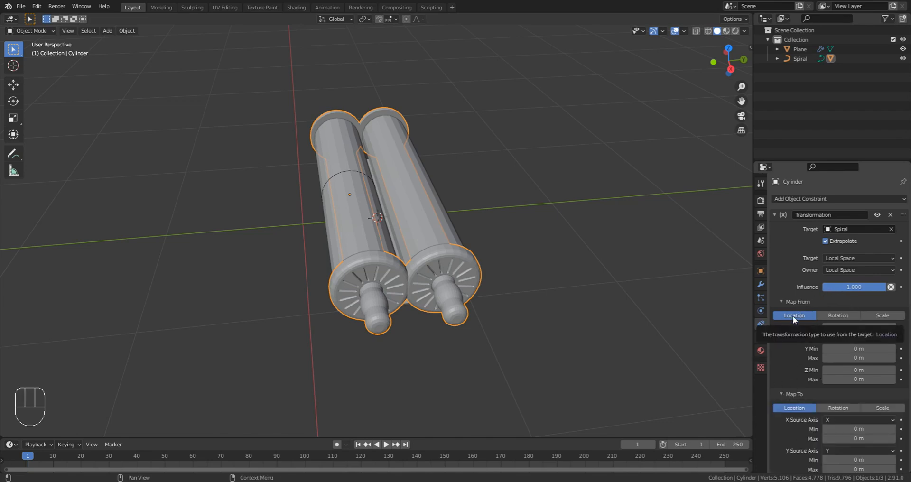
pyautogui.click(839, 409)
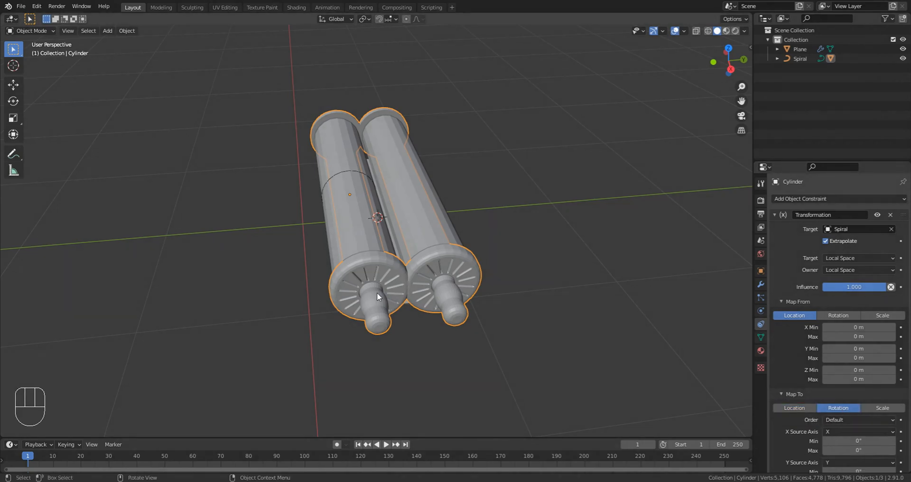
# Apply the rod's rotation so its transform rotation values are reset.
pyautogui.press('n')
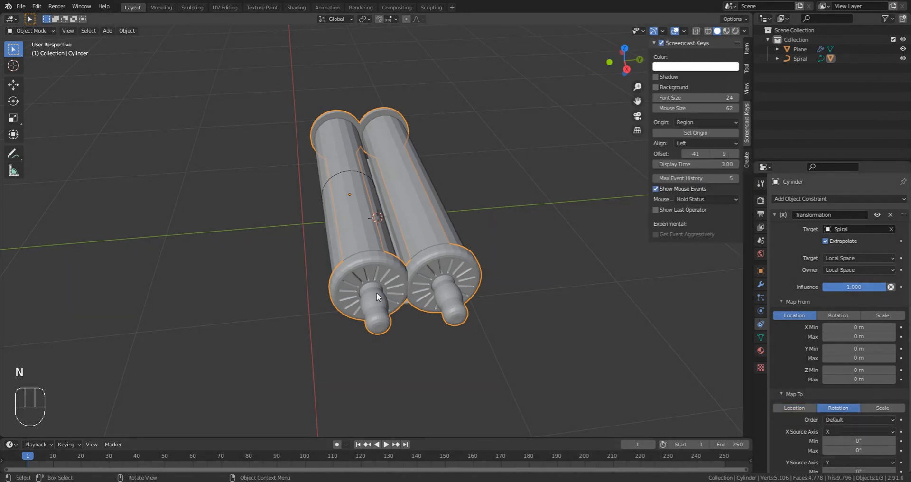
pyautogui.click(747, 48)
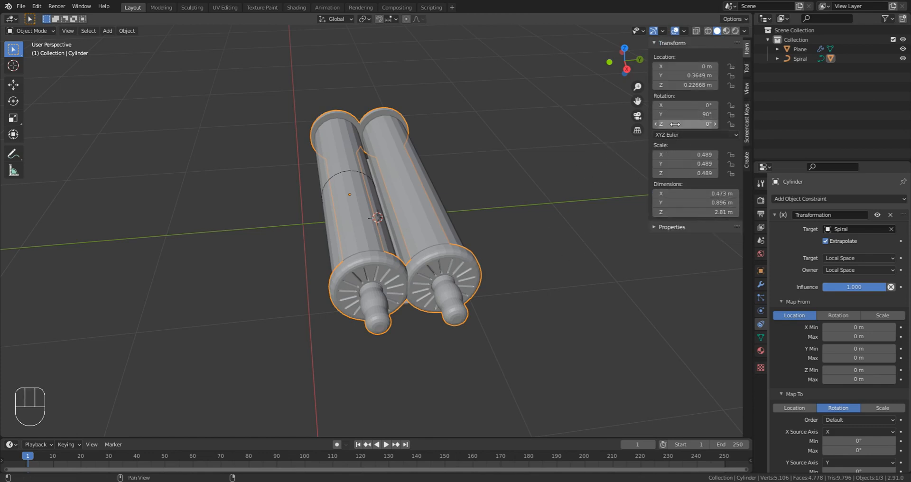
pyautogui.press('ctrl')
pyautogui.hotkey('ctrl', 'a')
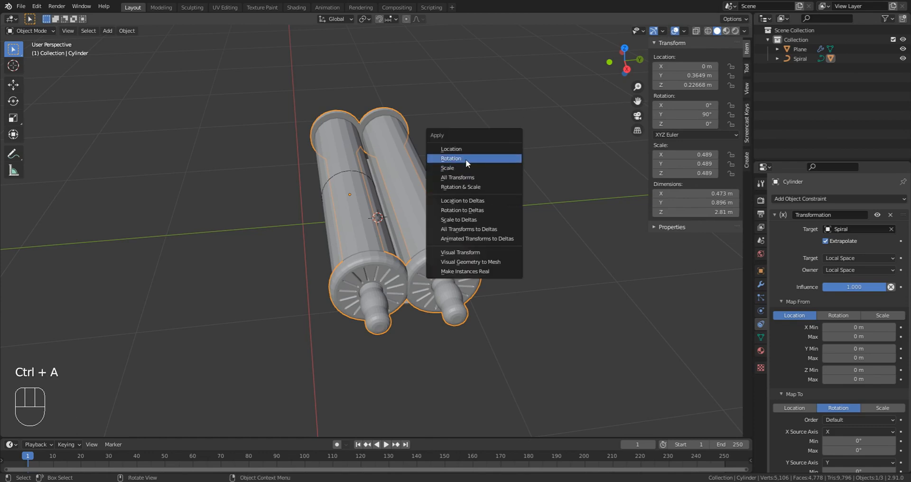
pyautogui.click(466, 159)
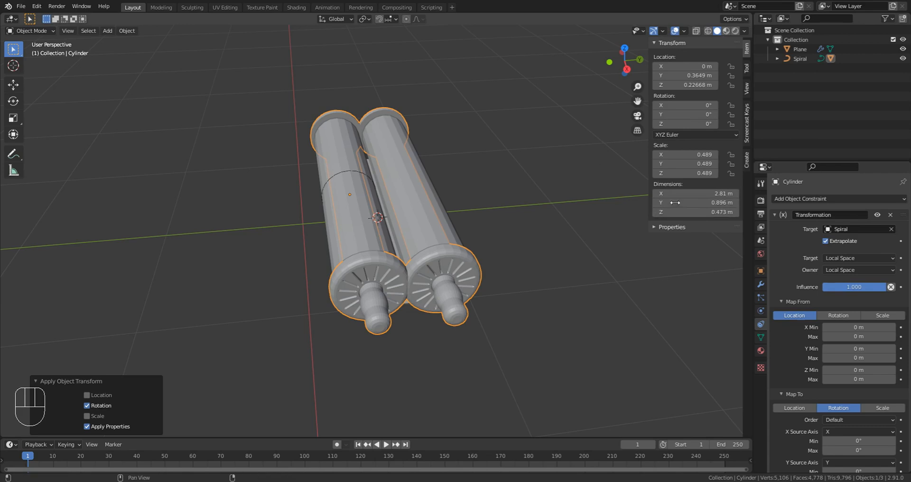
# Copy the rod's dimensions into the Map From maximums: X 2.80878 m, Y 0.896224 m and Z 0.472711 m.
pyautogui.click(665, 214)
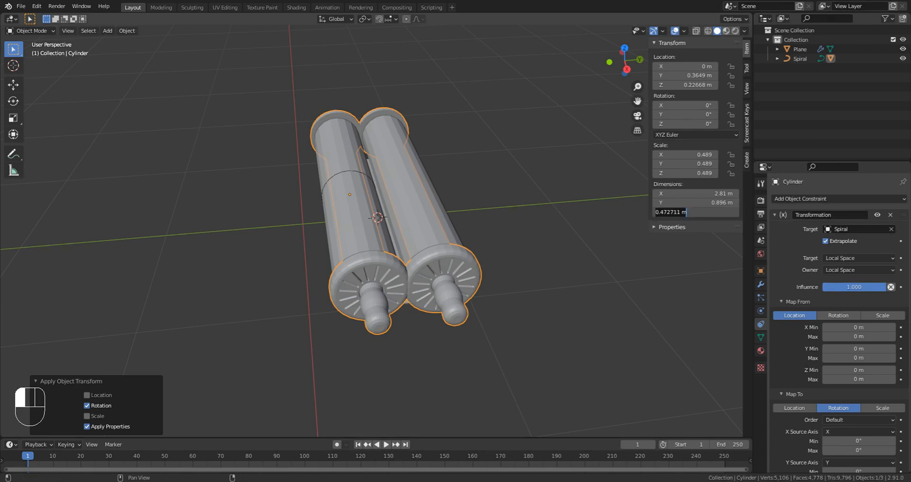
pyautogui.hotkey('ctrl', 'c')
pyautogui.click(855, 379)
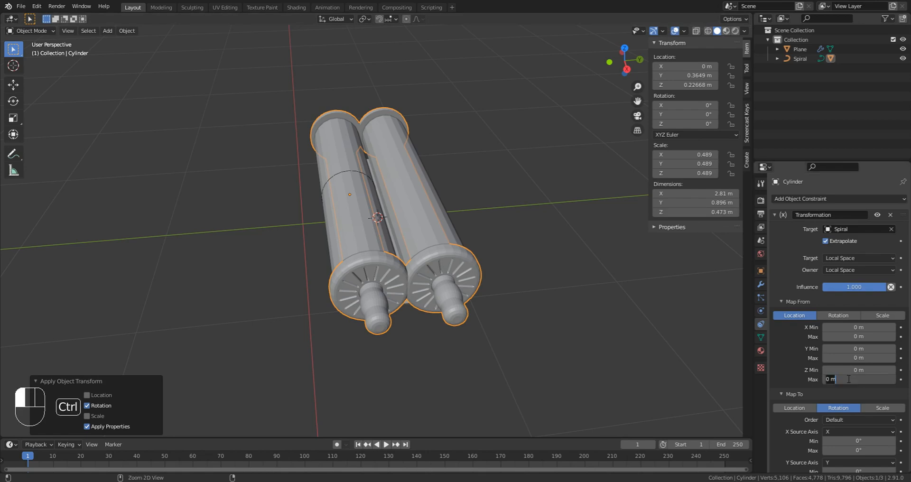
pyautogui.hotkey('ctrl', 'v')
pyautogui.click(703, 203)
pyautogui.hotkey('ctrl', 'c')
pyautogui.click(854, 358)
pyautogui.hotkey('ctrl', 'v')
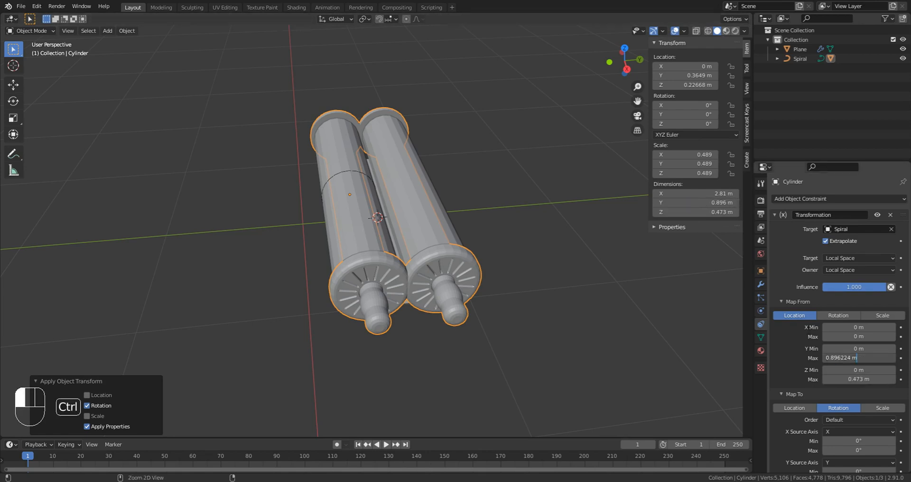
pyautogui.click(707, 194)
pyautogui.hotkey('ctrl', 'c')
pyautogui.click(847, 335)
pyautogui.hotkey('ctrl', 'v')
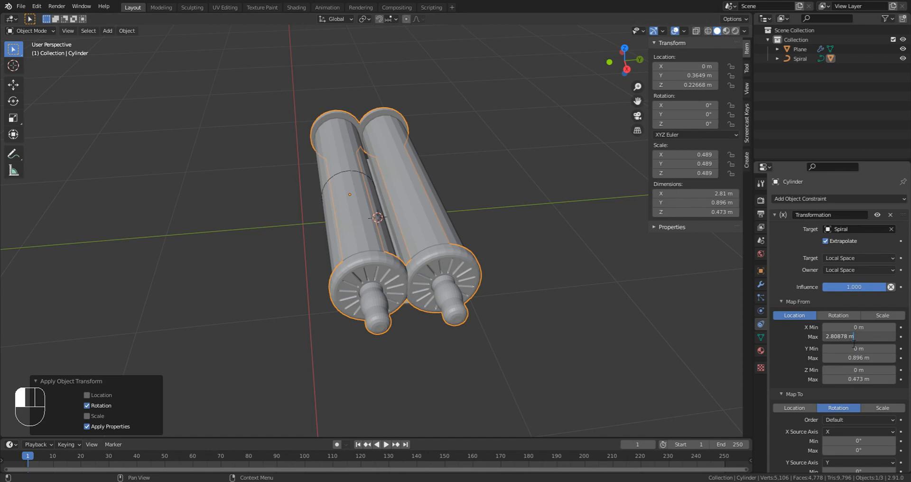
# Multiply the X, Y and Z Map From maximums of the Transformation constraint by pi.
pyautogui.press('BackSpace')
pyautogui.press('BackSpace')
pyautogui.write('*pi')
pyautogui.press('Return')
pyautogui.click(860, 358)
pyautogui.click(863, 358)
pyautogui.press('BackSpace')
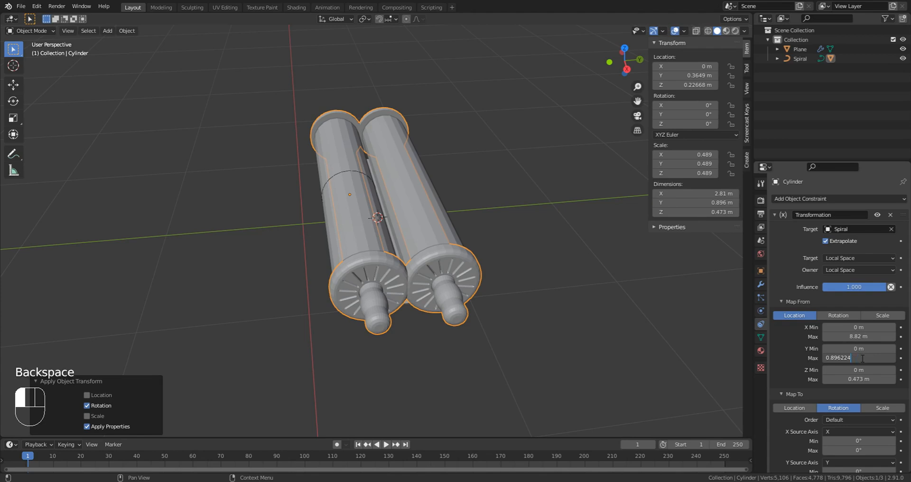
pyautogui.write('*pi')
pyautogui.press('Return')
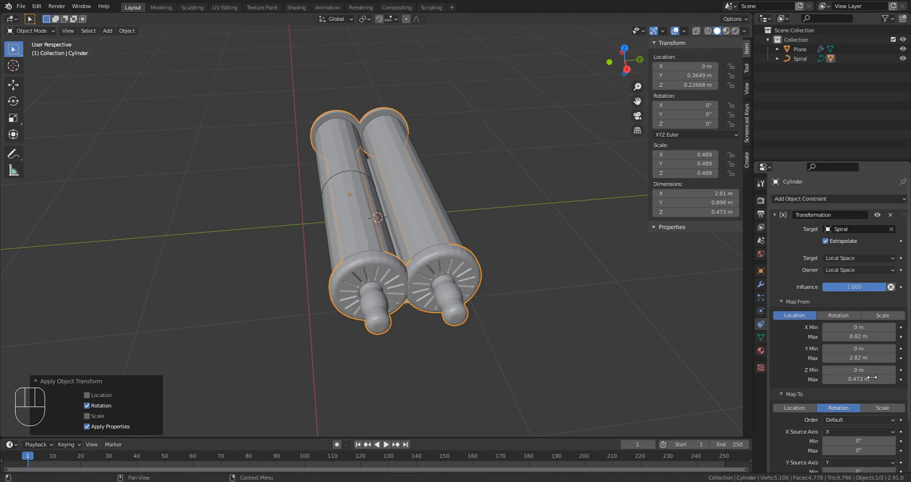
pyautogui.doubleClick(867, 379)
pyautogui.press('BackSpace')
pyautogui.write('*pi')
pyautogui.press('Return')
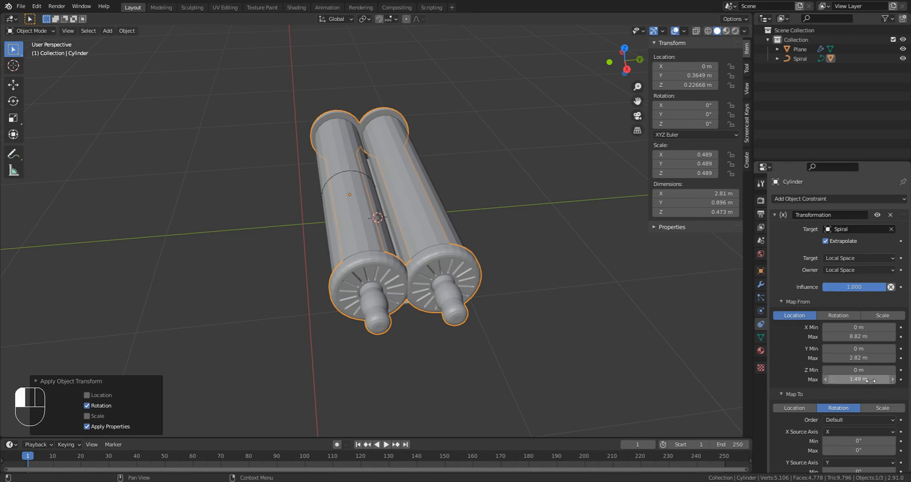
# Set the Map To rotation's X Source Axis to Y with a maximum of 360°.
pyautogui.scroll(-3, 839, 350)
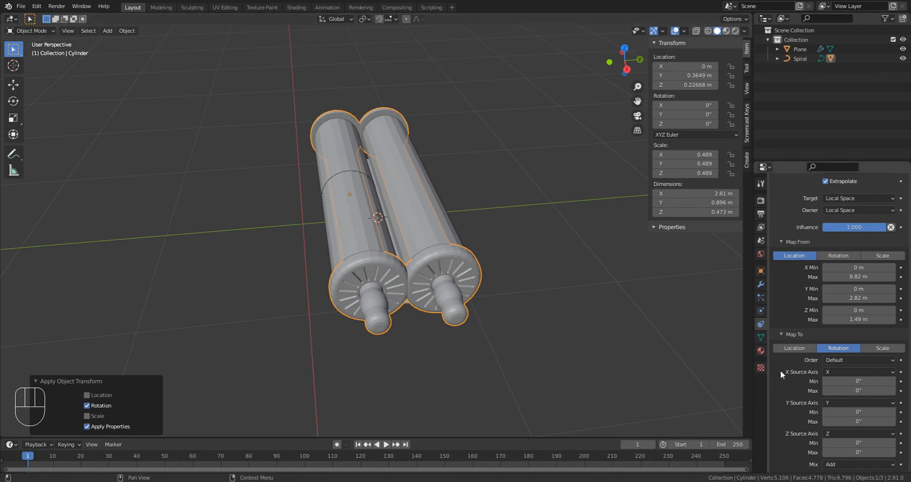
pyautogui.click(830, 371)
pyautogui.click(828, 393)
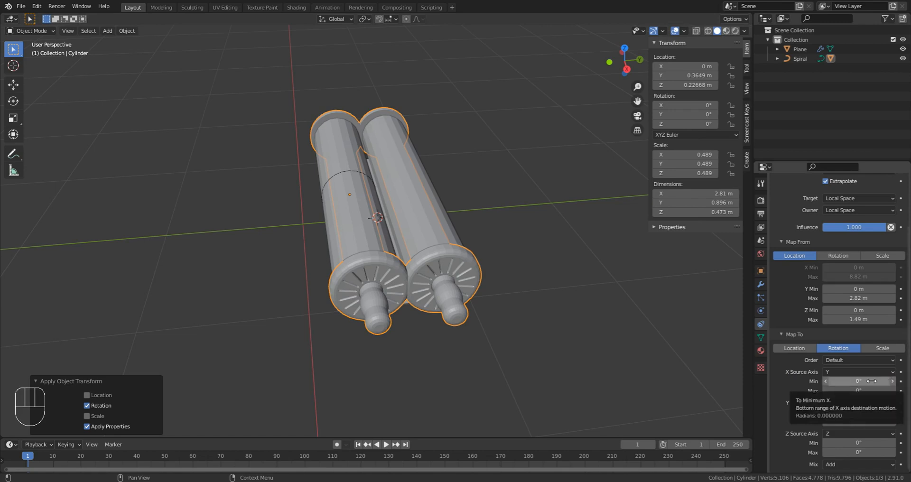
pyautogui.click(855, 392)
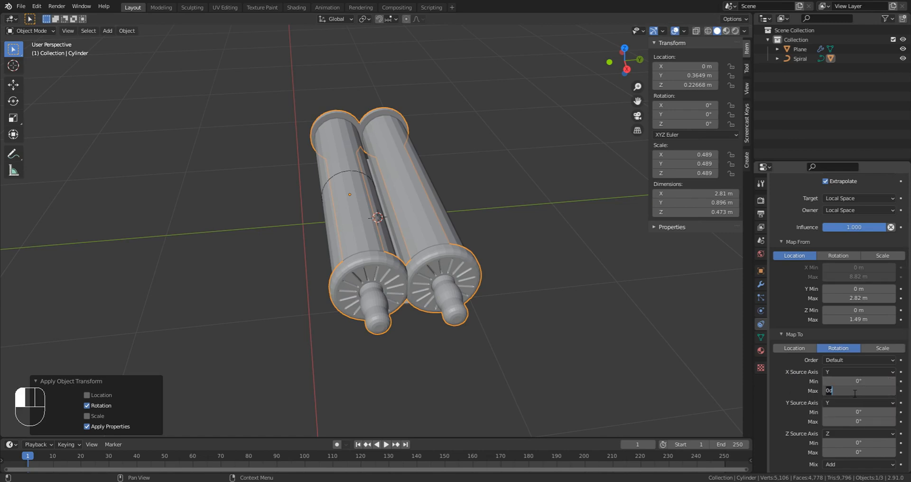
pyautogui.write('360')
pyautogui.press('Return')
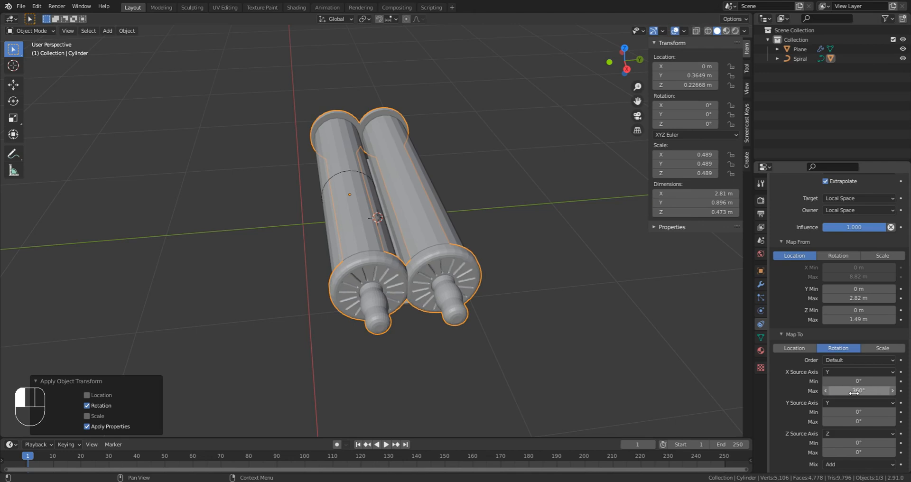
# Try moving the spiral curve along Y to test how the rods rotate.
pyautogui.click(371, 183)
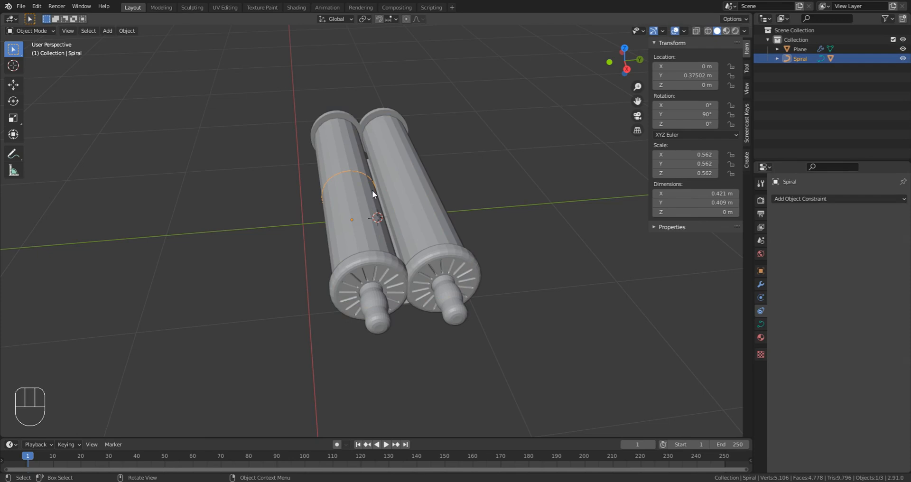
pyautogui.press('g')
pyautogui.press('y')
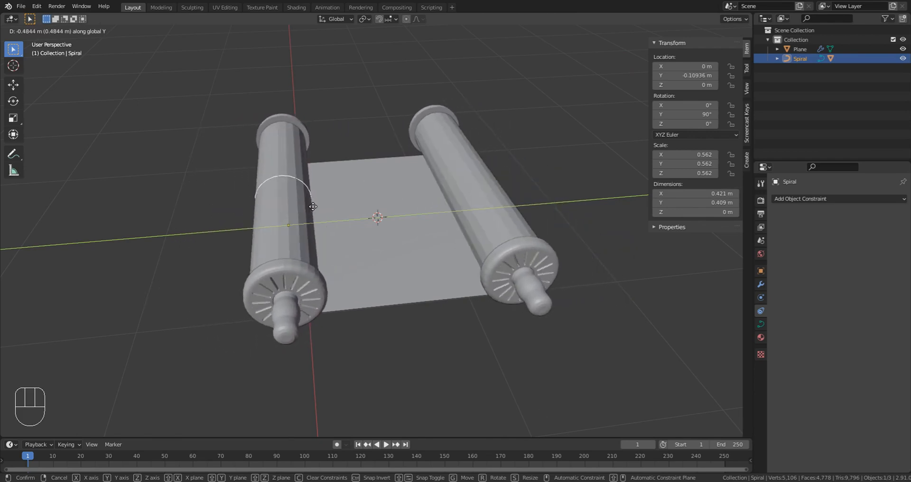
pyautogui.rightClick(332, 210)
# Edit the X rotation maximum in the rod's Transformation constraint.
pyautogui.click(372, 301)
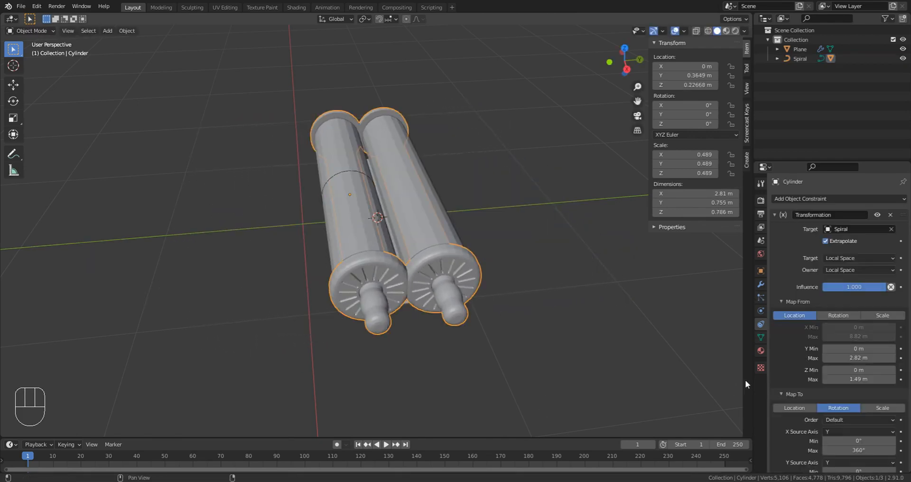
pyautogui.click(859, 451)
pyautogui.write('360d')
pyautogui.click(826, 451)
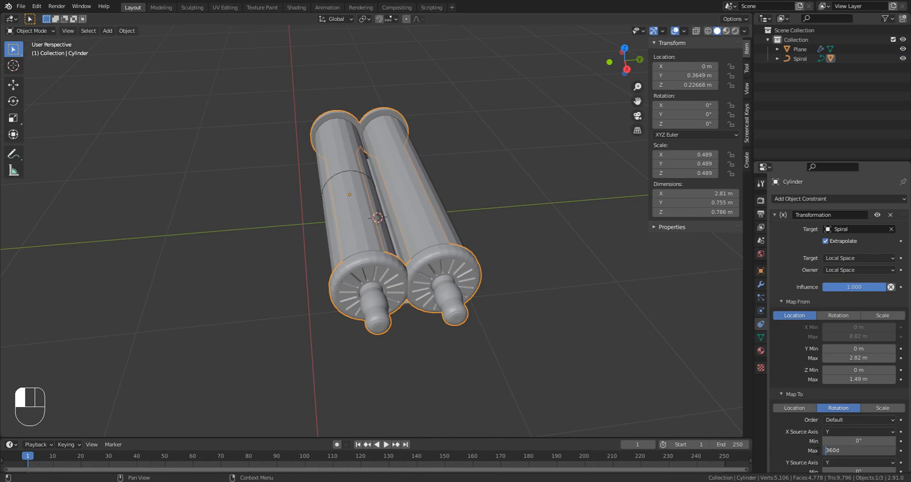
pyautogui.press('Return')
# Try sliding the spiral curve along Y again to check the rods' rotation direction with the edited maximum.
pyautogui.click(351, 172)
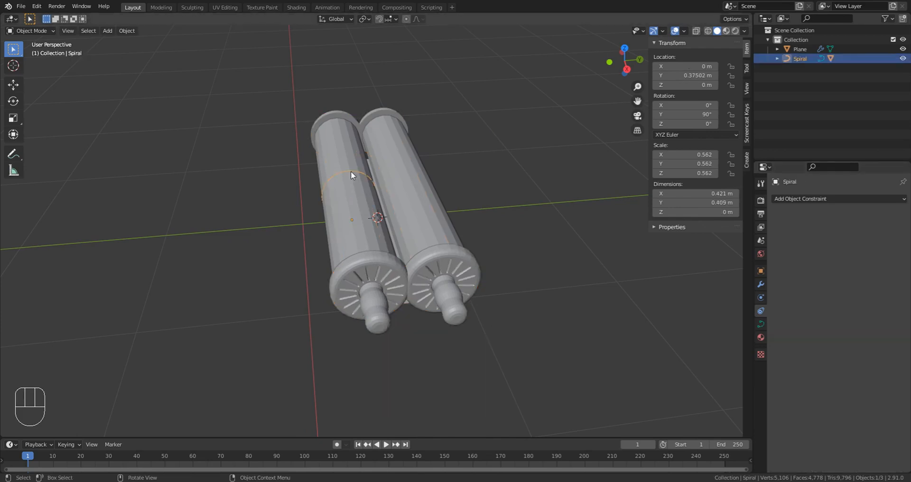
pyautogui.press('g')
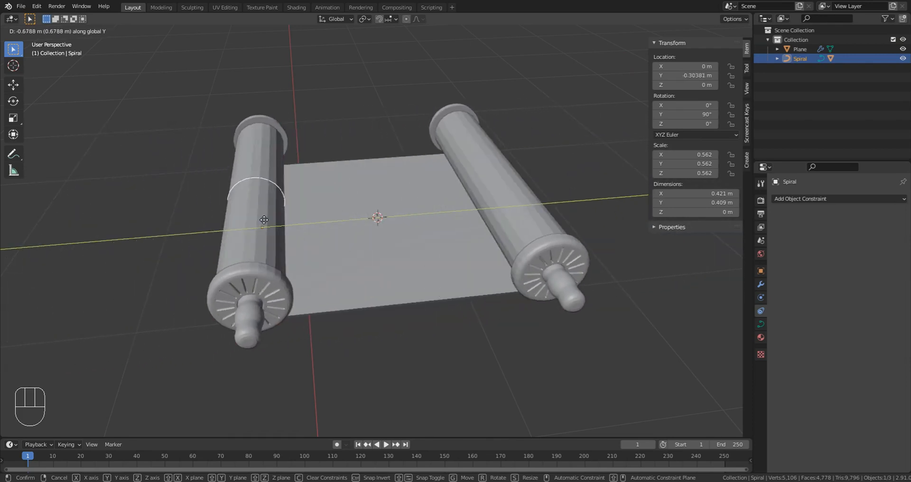
pyautogui.click(445, 292)
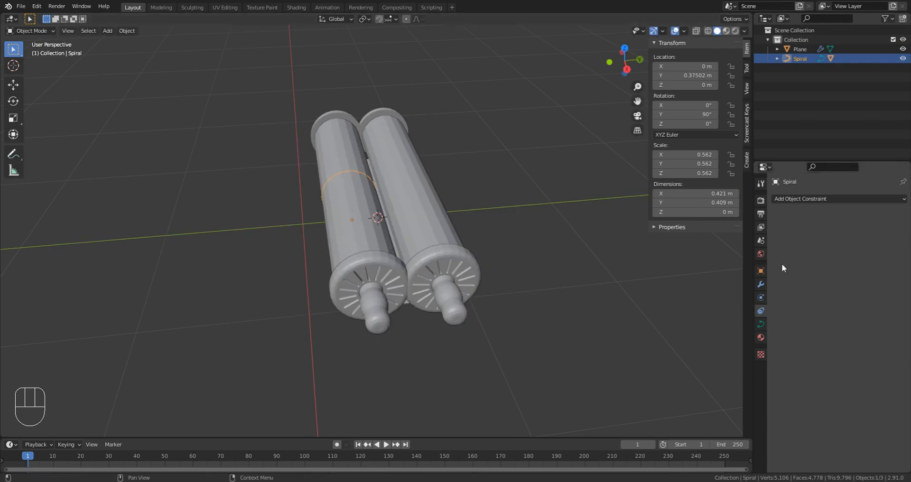
# Add a Limit Location constraint to the spiral curve and test moving the curve freely.
pyautogui.click(810, 200)
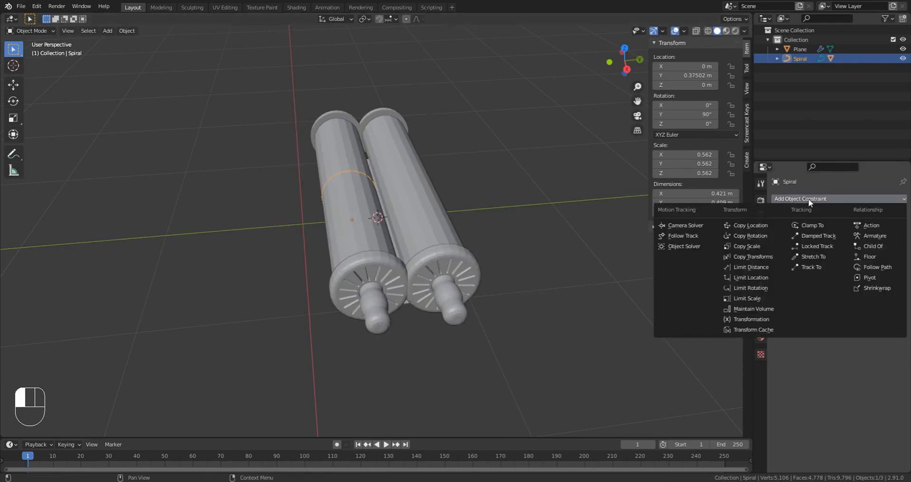
pyautogui.click(762, 279)
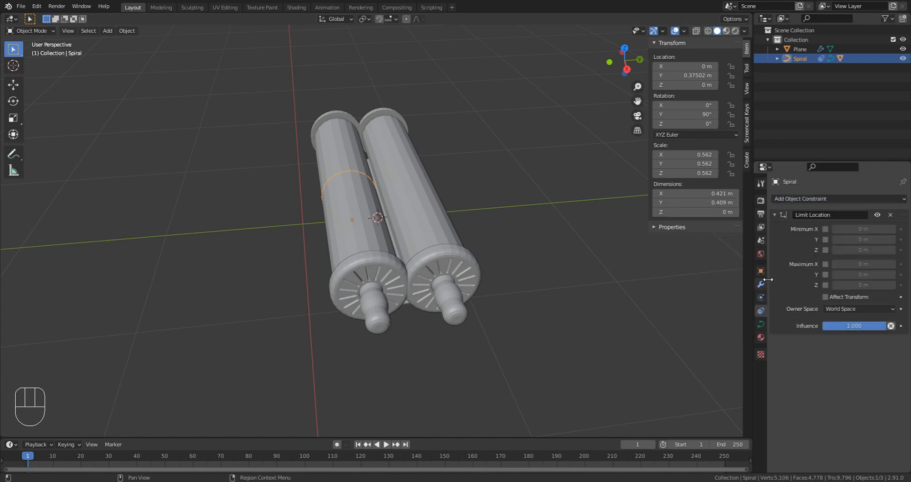
pyautogui.press('g')
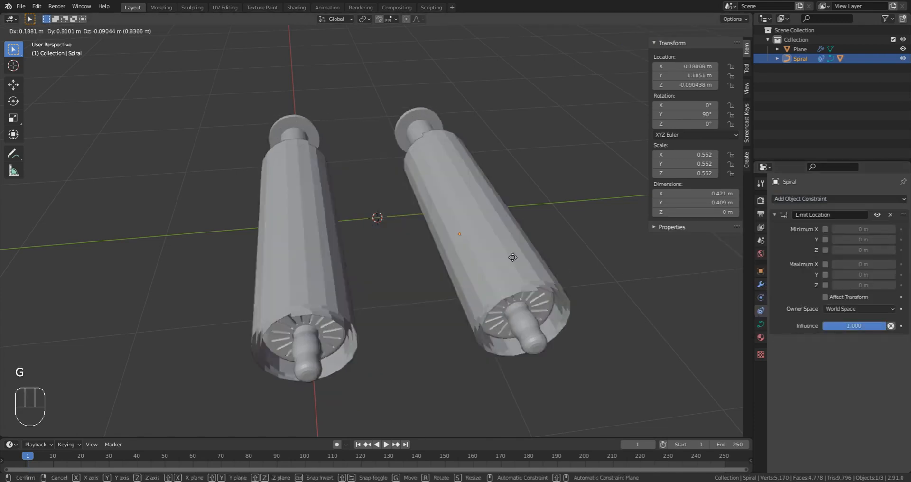
pyautogui.rightClick(428, 278)
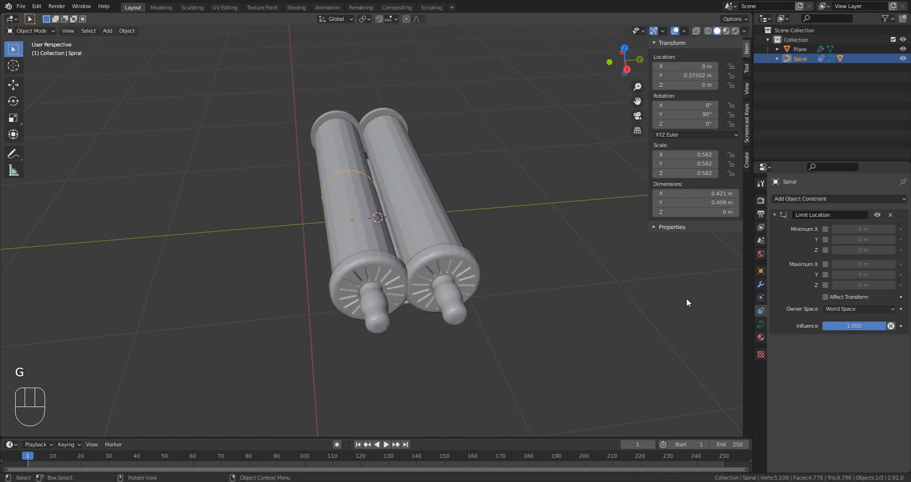
# Enable the minimum and maximum X and Z limits at 0 m in the Limit Location constraint.
pyautogui.click(826, 230)
pyautogui.click(826, 250)
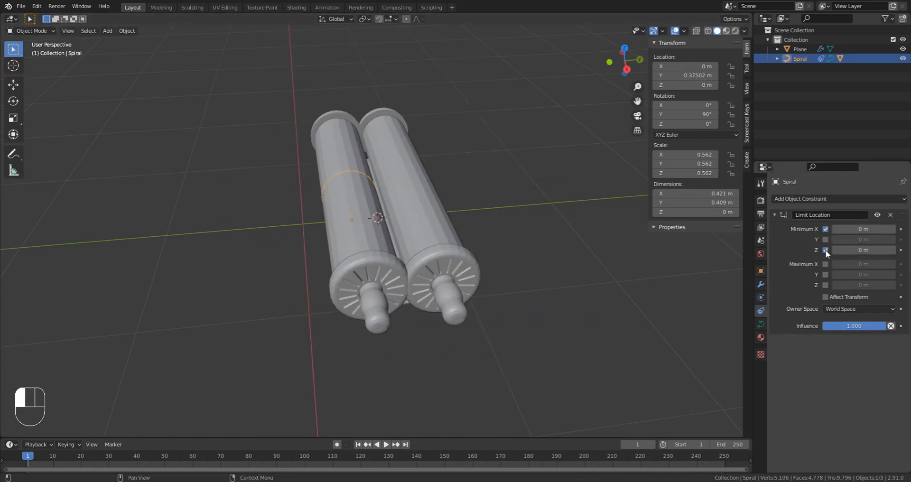
pyautogui.click(826, 265)
pyautogui.click(826, 286)
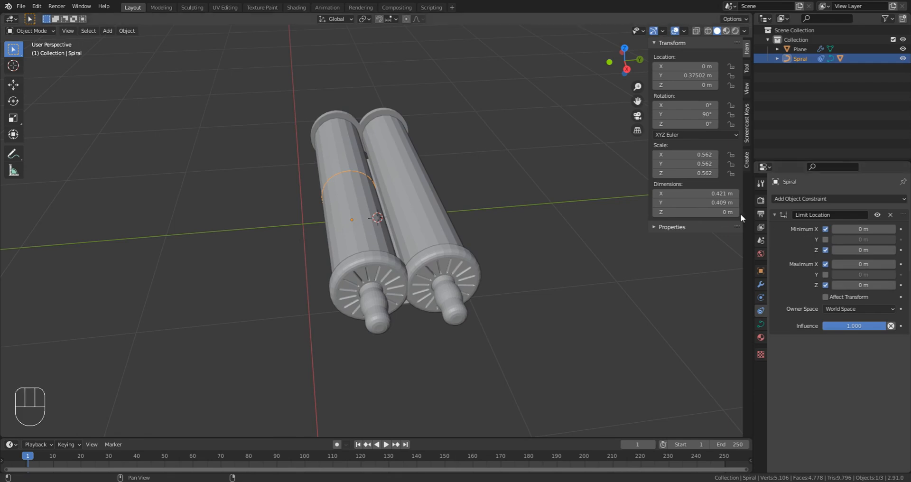
# Enable Affect Transform and set the Limit Location constraint's owner space to Local Space.
pyautogui.click(826, 297)
pyautogui.click(859, 309)
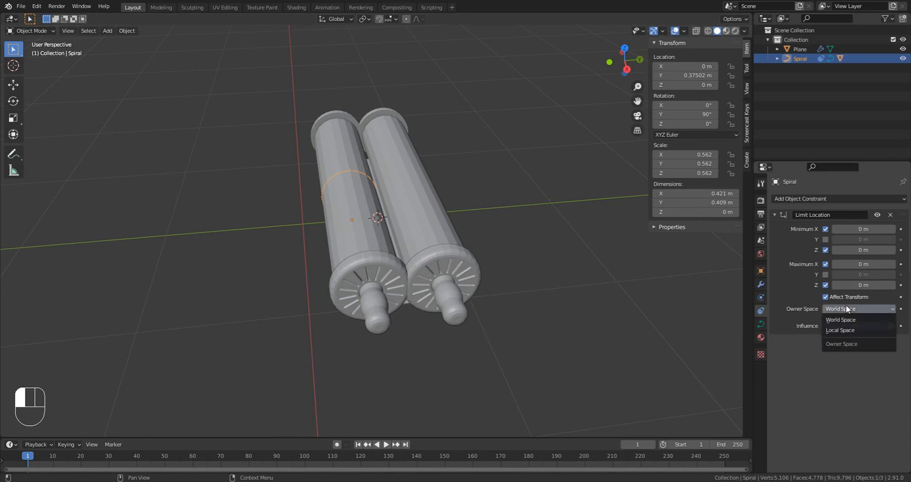
pyautogui.click(840, 334)
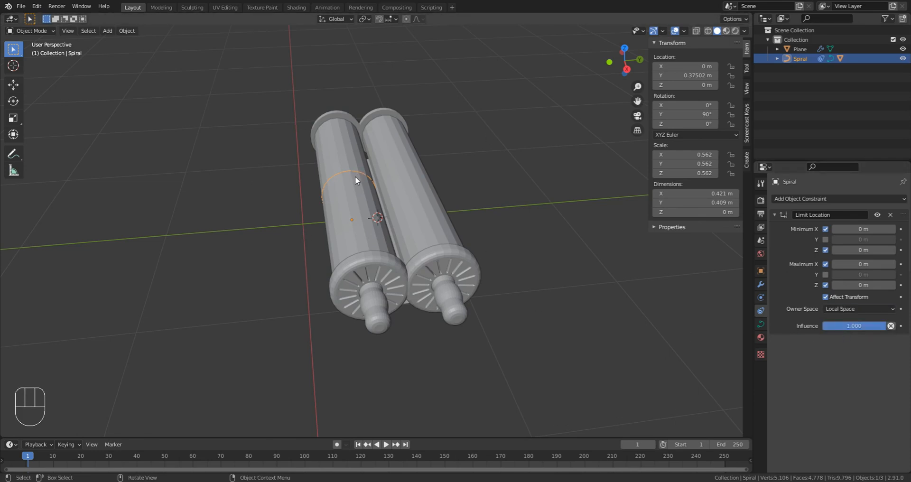
# Move the spiral curve about -0.028 m along Y to open a small gap between the two rolls.
pyautogui.press('g')
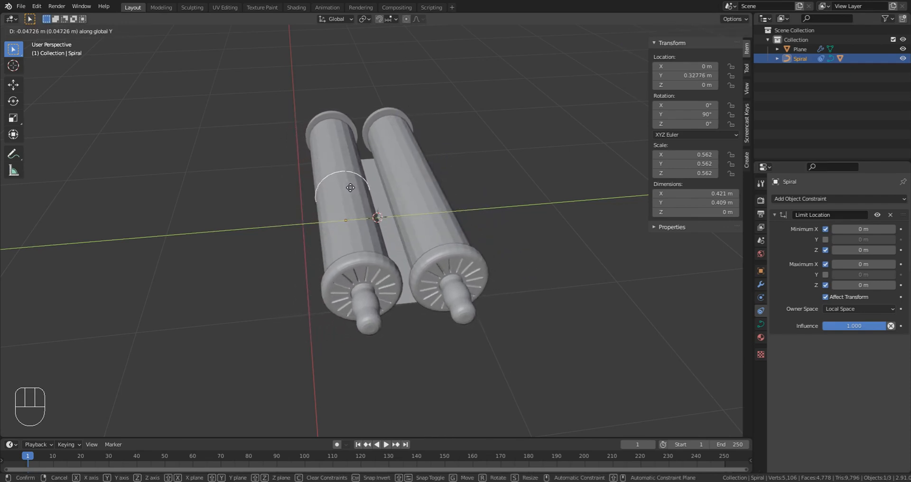
pyautogui.press('shift')
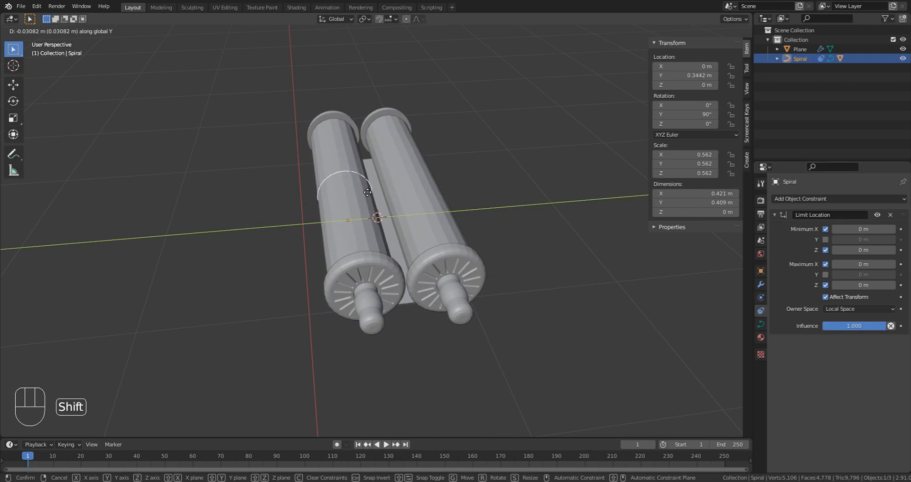
pyautogui.click(412, 244)
# Fine-tune the gap between the two rolls by moving the spiral curve about 0.002 m along Y.
pyautogui.scroll(6, 411, 253)
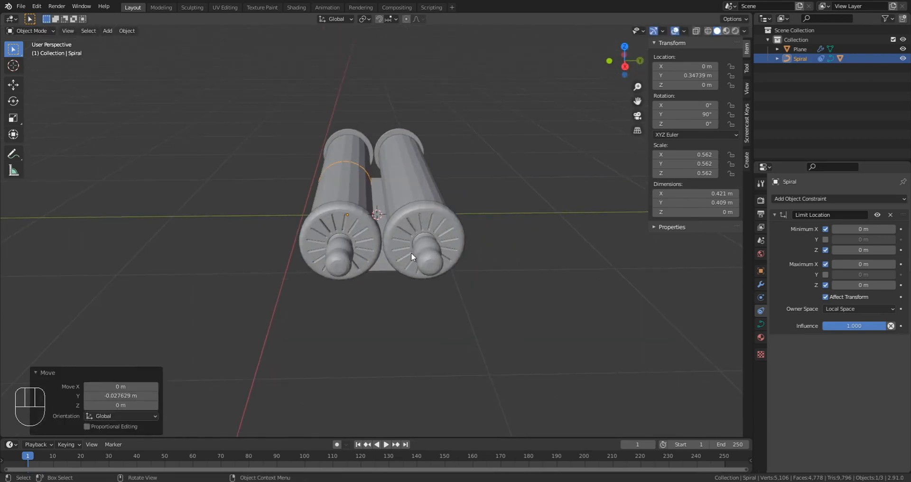
pyautogui.press('g')
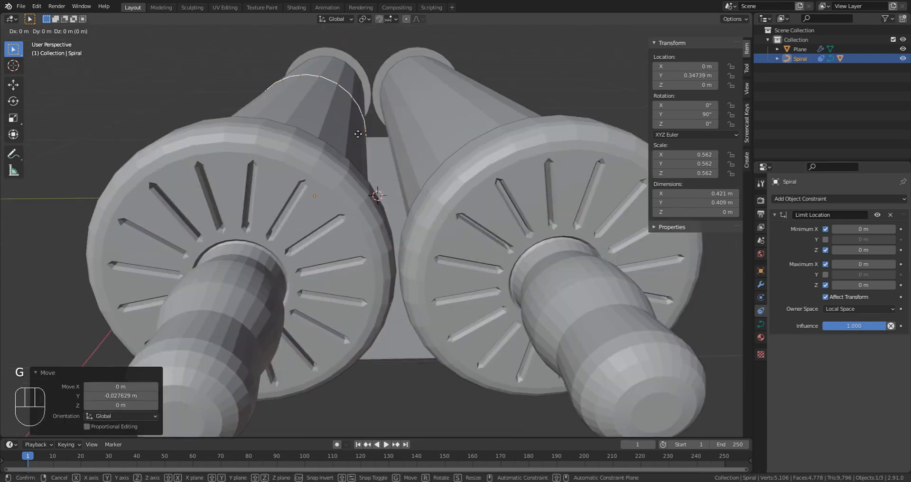
pyautogui.press('y')
pyautogui.press('shift')
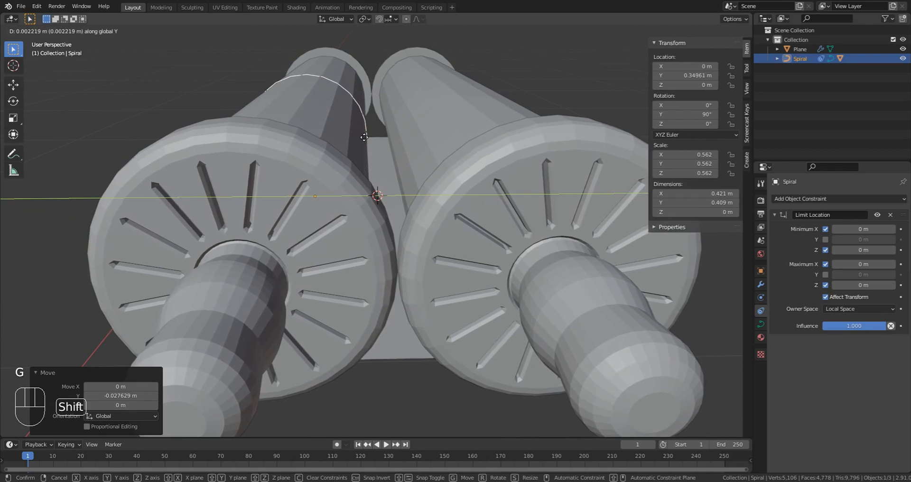
pyautogui.click(369, 238)
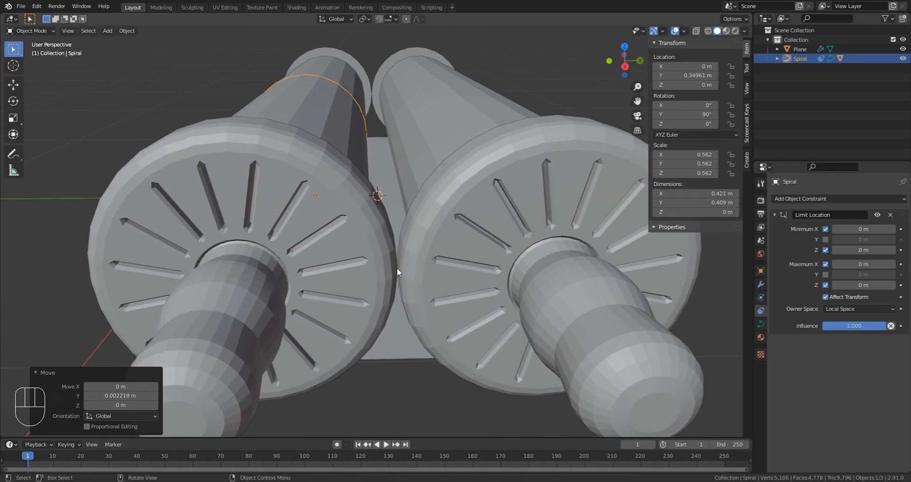
# Enable the maximum Y limit in the Limit Location constraint and set it to the curve's copied Y location, 0.349607 m.
pyautogui.doubleClick(686, 75)
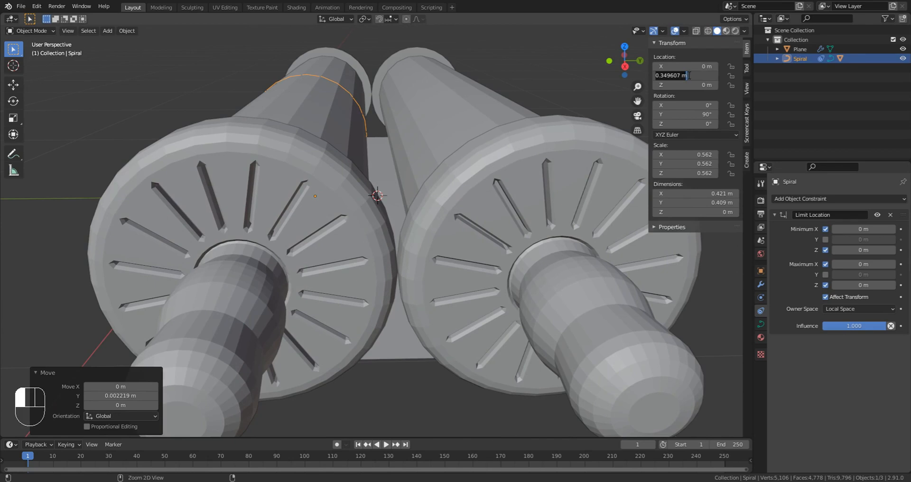
pyautogui.press('ctrl')
pyautogui.click(826, 274)
pyautogui.click(845, 275)
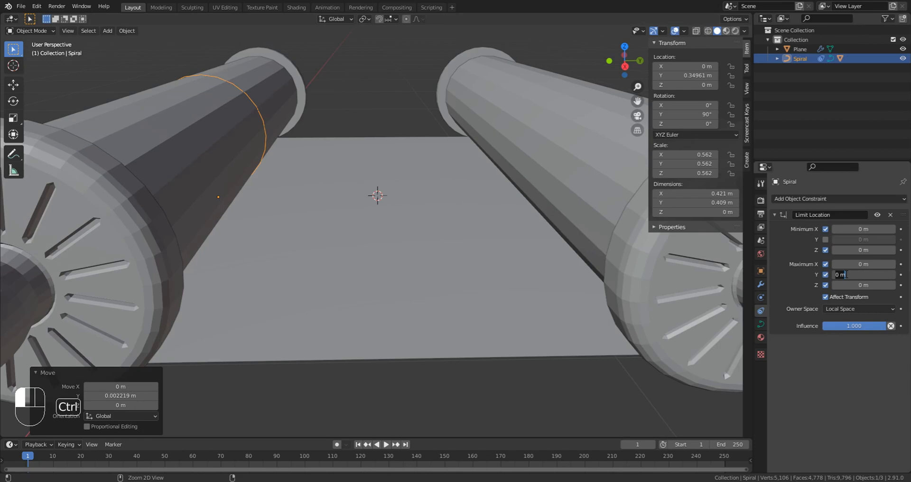
pyautogui.press('Return')
# Test the maximum Y limit by sliding the spiral curve back and forth along Y.
pyautogui.scroll(-4, 534, 250)
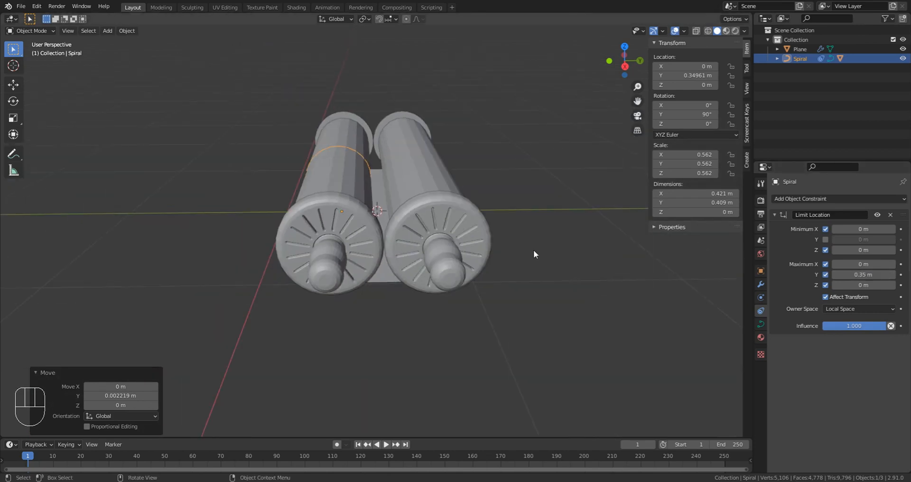
pyautogui.press('g')
pyautogui.press('y')
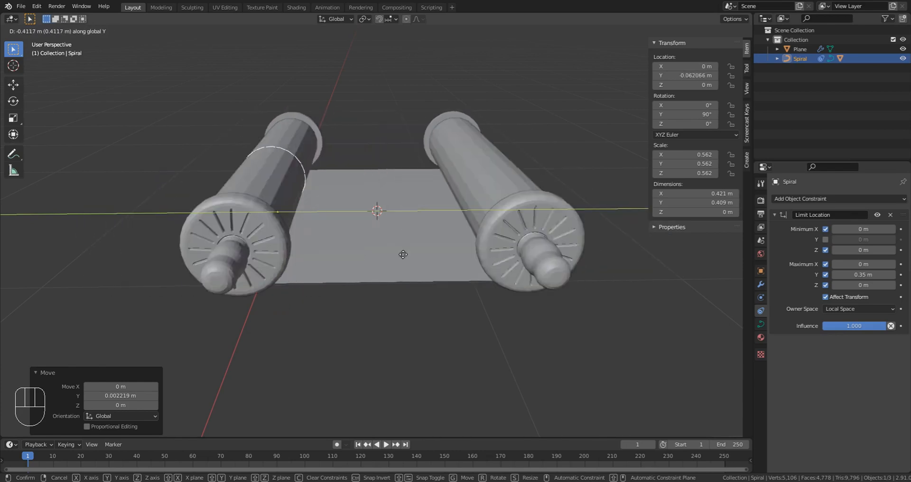
pyautogui.click(534, 272)
# Unroll the scroll by moving the spiral curve about -1.77 m along Y.
pyautogui.scroll(-5, 364, 229)
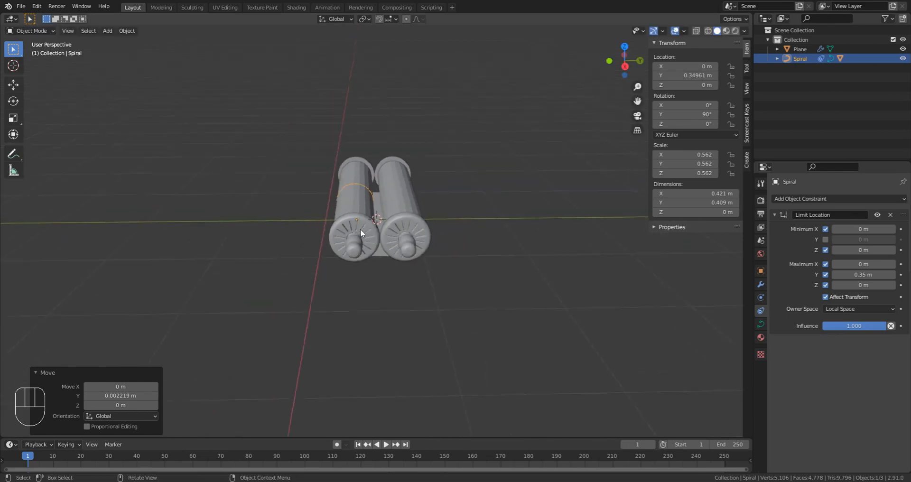
pyautogui.press('g')
pyautogui.press('y')
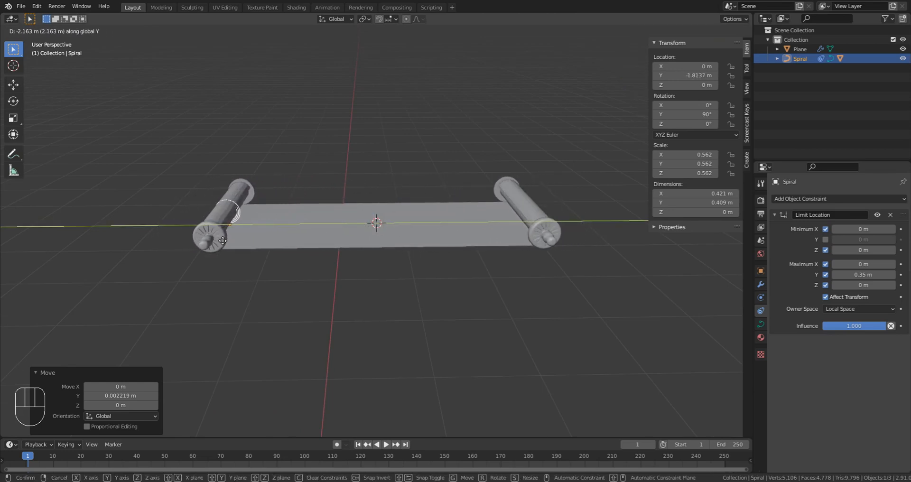
pyautogui.click(245, 248)
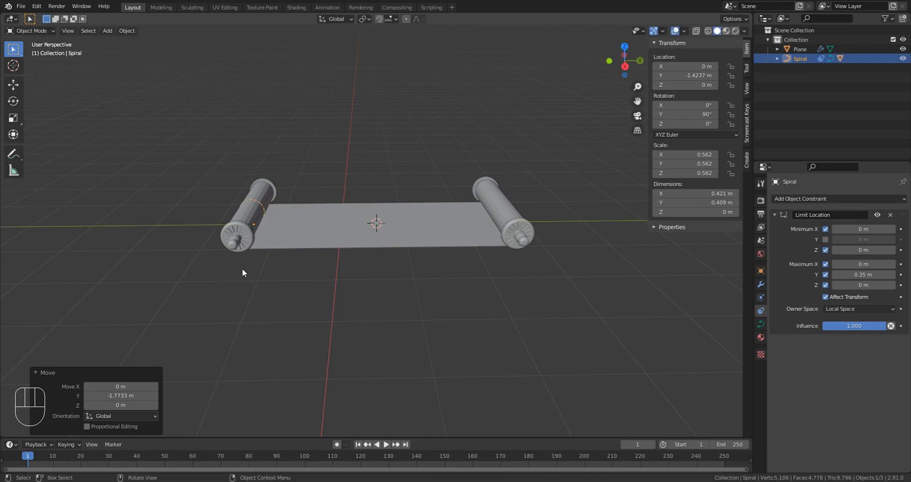
# Enable the minimum Y limit in the Limit Location constraint and set it to the curve's copied Y location, -1.42372 m.
pyautogui.click(684, 76)
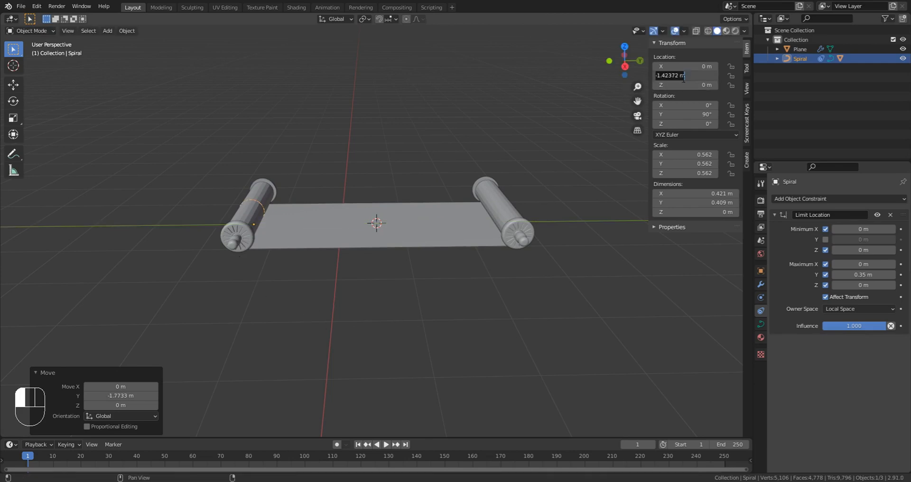
pyautogui.press('ctrl')
pyautogui.press('Return')
pyautogui.click(826, 240)
pyautogui.click(855, 240)
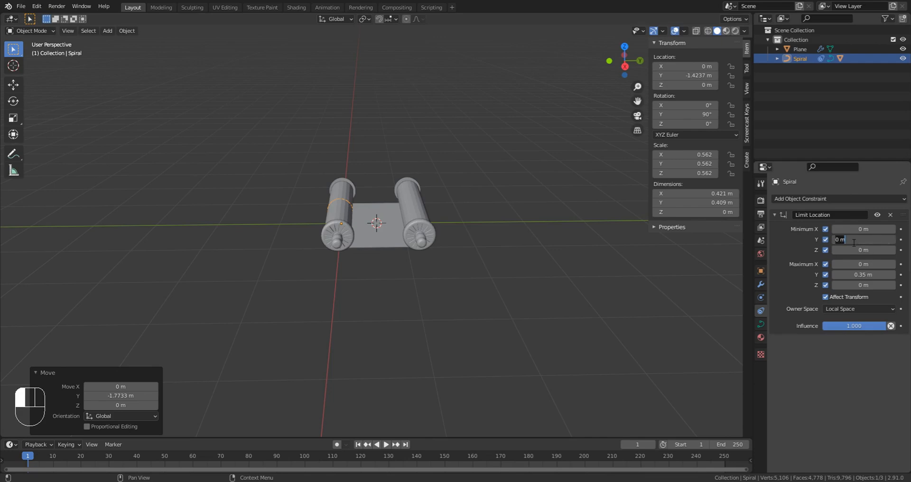
pyautogui.write('-1.42372 m')
pyautogui.press('Return')
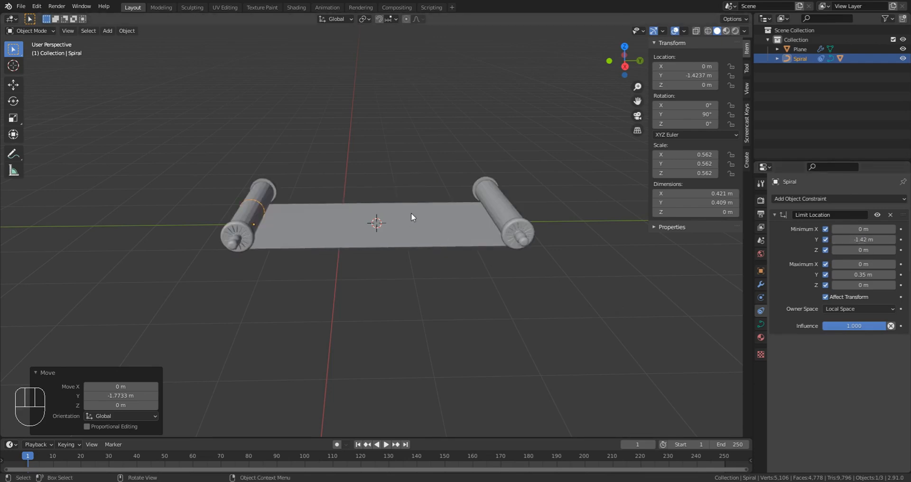
# Test both Y limits by sliding the spiral curve along Y, leaving it moved by about 0.54 m.
pyautogui.press('g')
pyautogui.press('y')
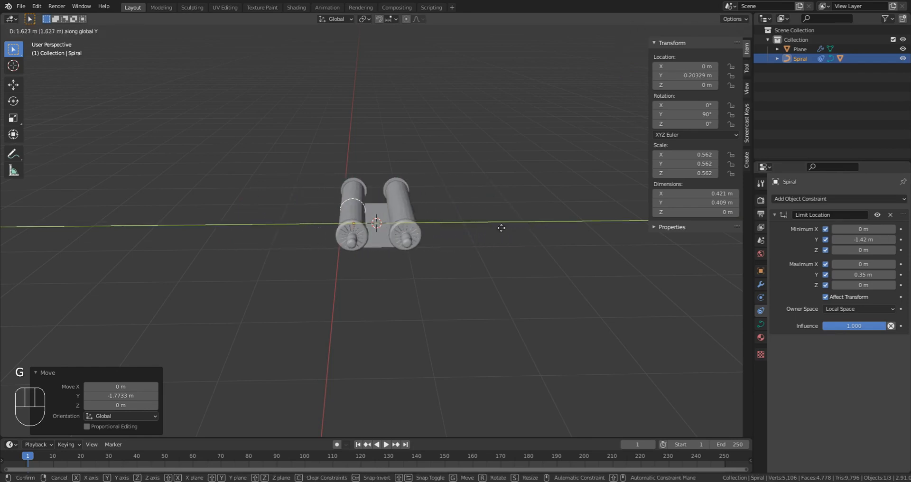
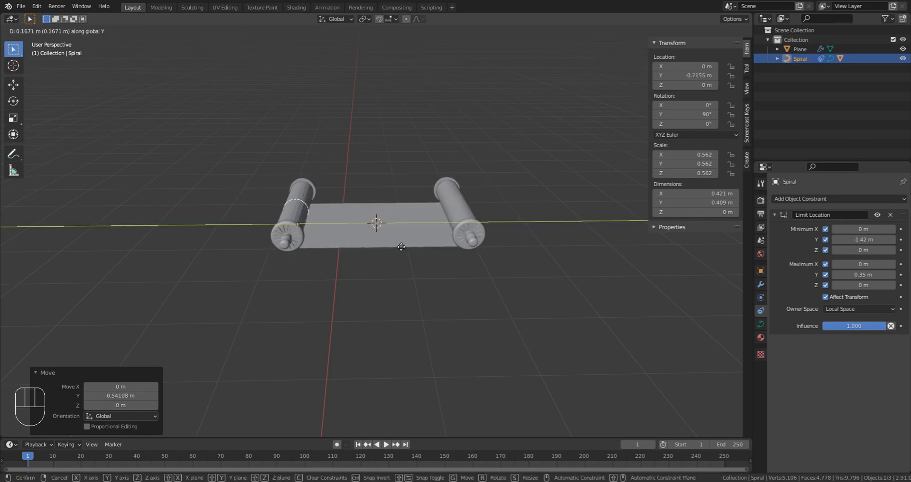
pyautogui.click(397, 273)
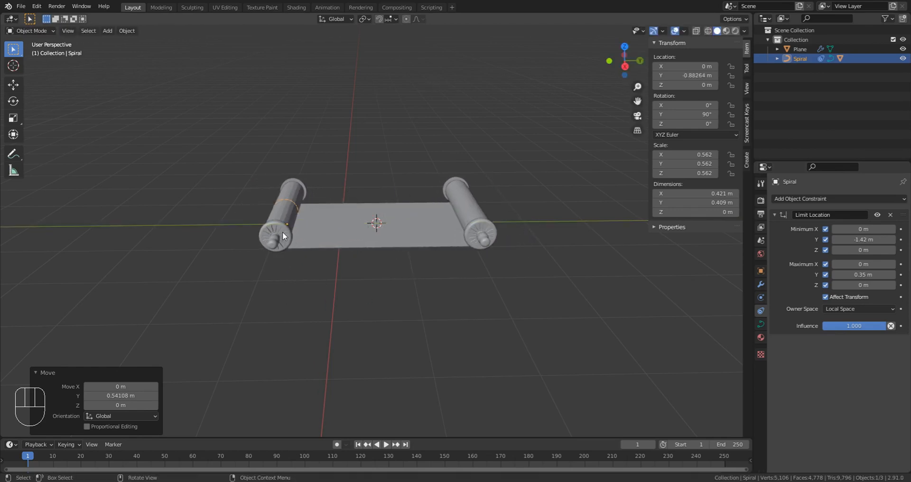
# Hide the transform sidebar and deselect all objects.
pyautogui.moveTo(283, 231); pyautogui.dragTo(359, 288, button='middle')
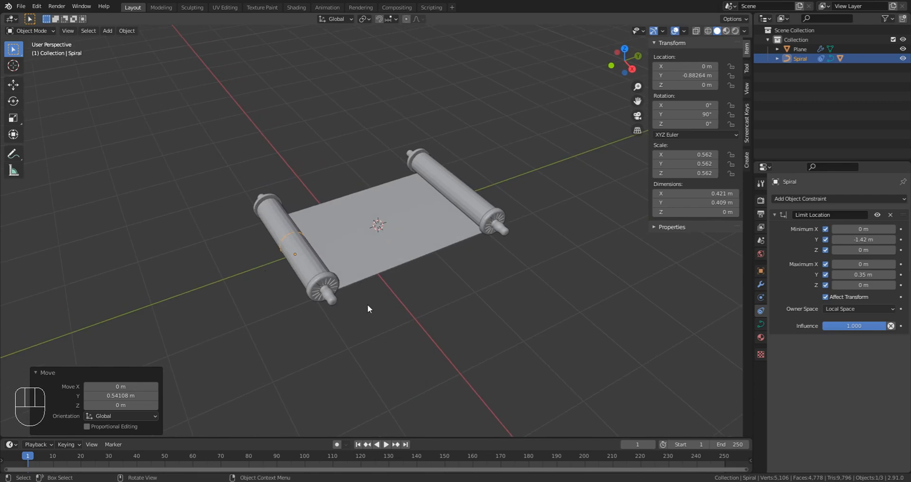
pyautogui.press('n')
pyautogui.hotkey('alt', 'a')
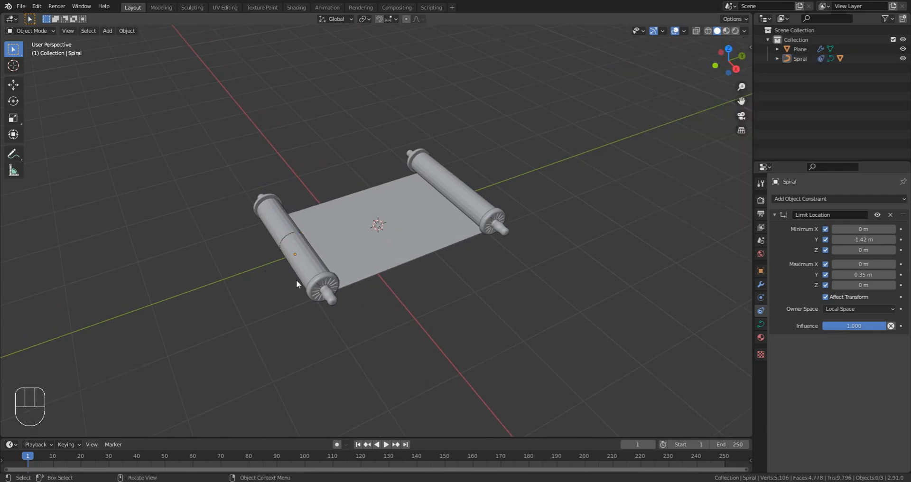
# Apply Shade Smooth to the scroll's paper plane.
pyautogui.moveTo(297, 280); pyautogui.dragTo(372, 305, button='middle')
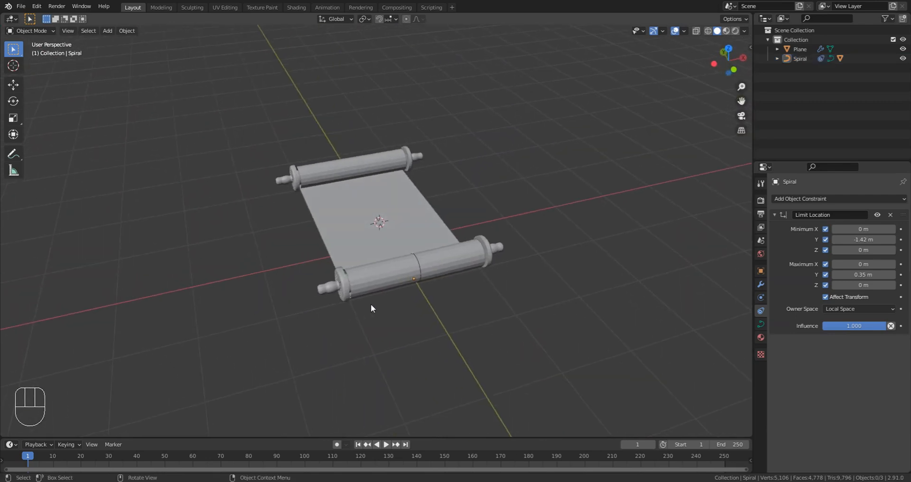
pyautogui.click(380, 280)
pyautogui.rightClick(385, 279)
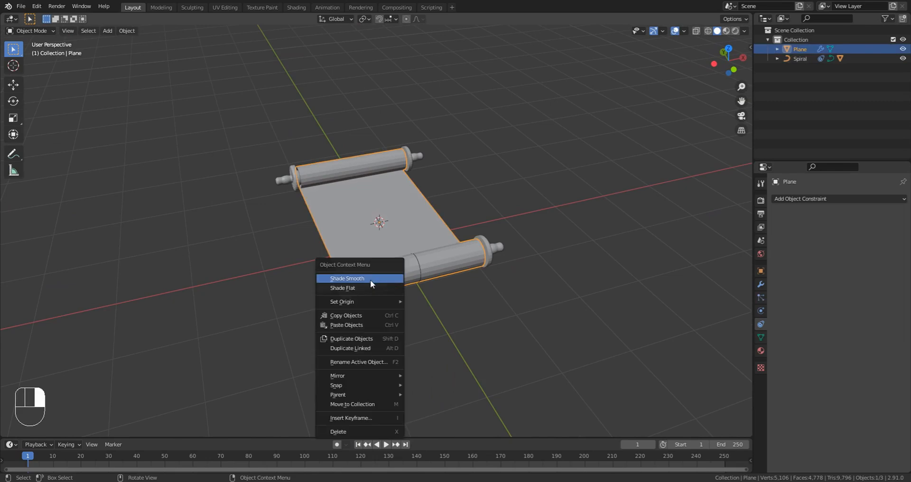
pyautogui.click(370, 279)
# Apply Shade Smooth to the mirrored rod cylinder.
pyautogui.moveTo(346, 292); pyautogui.dragTo(389, 277, button='middle')
pyautogui.scroll(3, 474, 292)
pyautogui.click(472, 290)
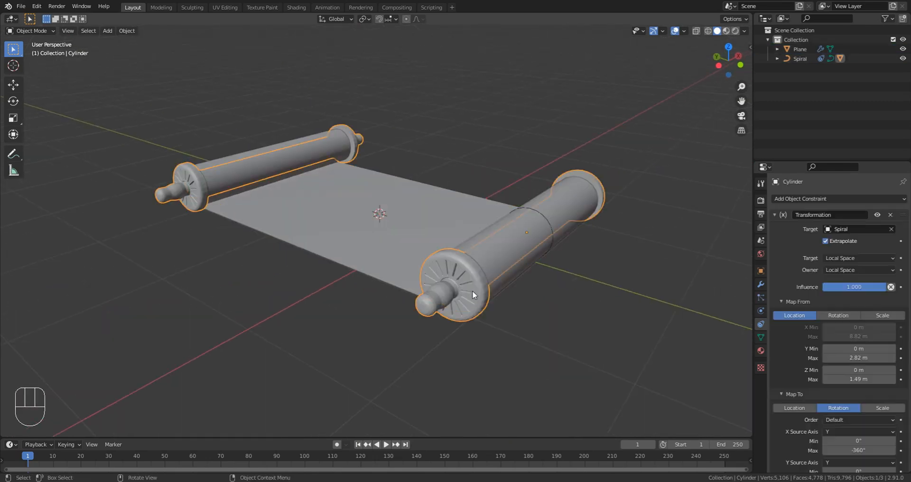
pyautogui.rightClick(458, 291)
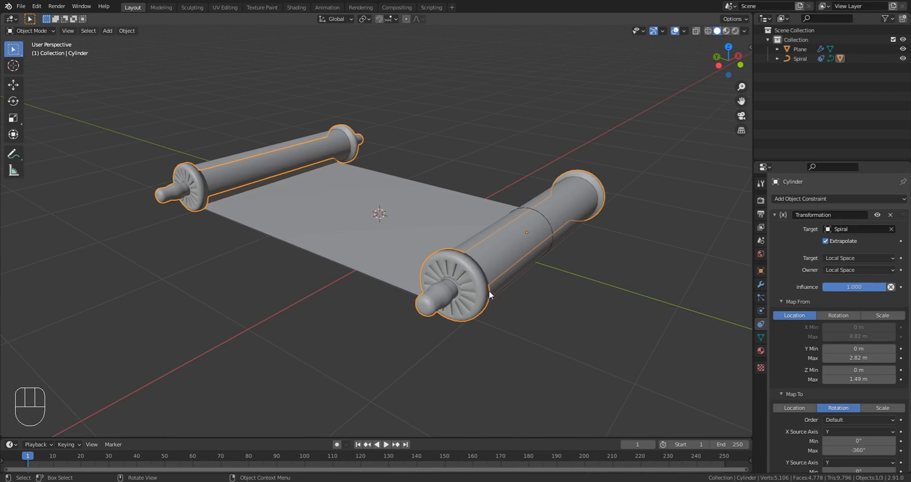
# Enable Auto Smooth at 30° in the rod cylinder's normals settings.
pyautogui.moveTo(489, 291); pyautogui.dragTo(494, 272, button='middle')
pyautogui.scroll(3, 506, 246)
pyautogui.moveTo(544, 234); pyautogui.dragTo(549, 267, button='middle')
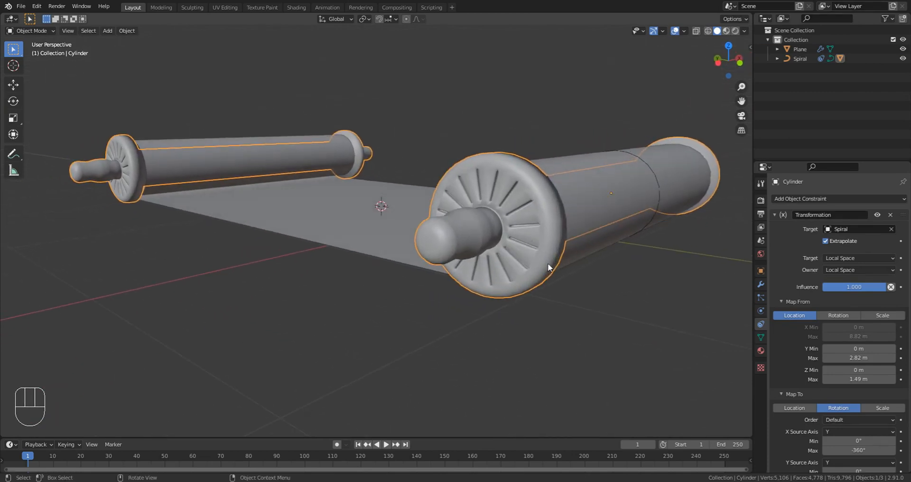
pyautogui.click(761, 337)
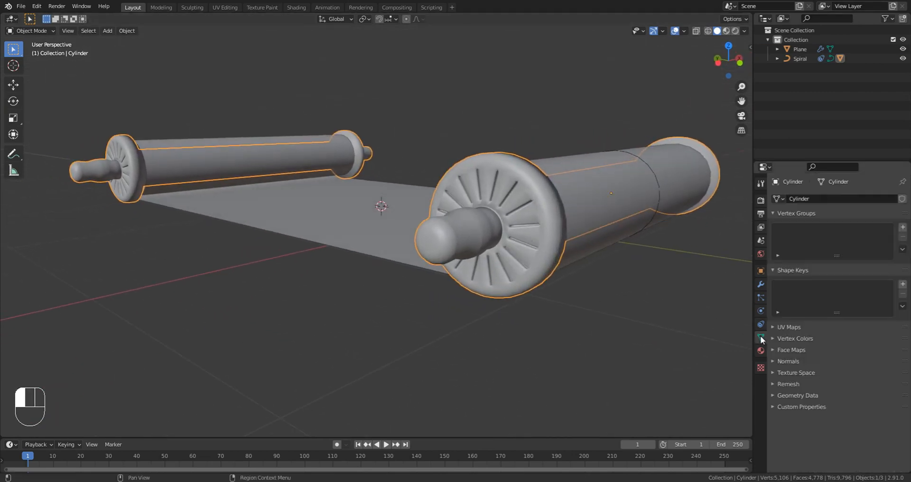
pyautogui.click(773, 362)
pyautogui.click(824, 373)
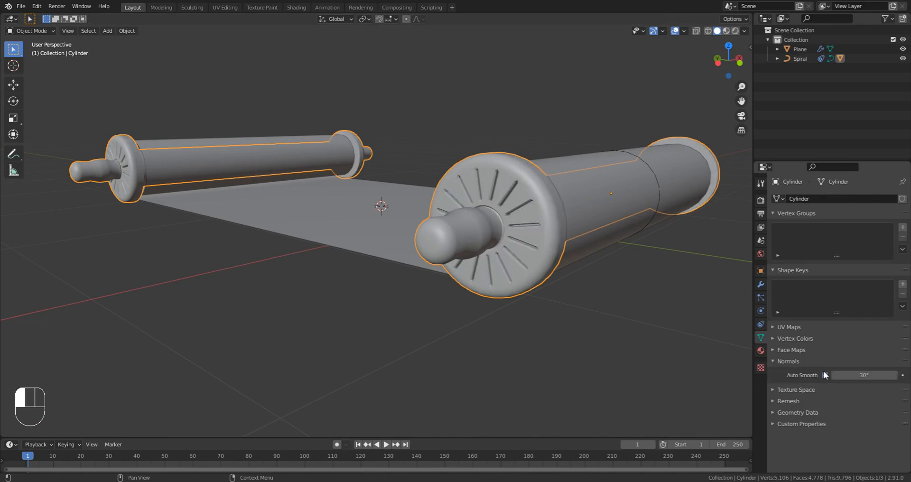
# Create a new material on the paper plane and name it Papel.
pyautogui.moveTo(572, 255); pyautogui.dragTo(449, 263, button='middle')
pyautogui.click(402, 256)
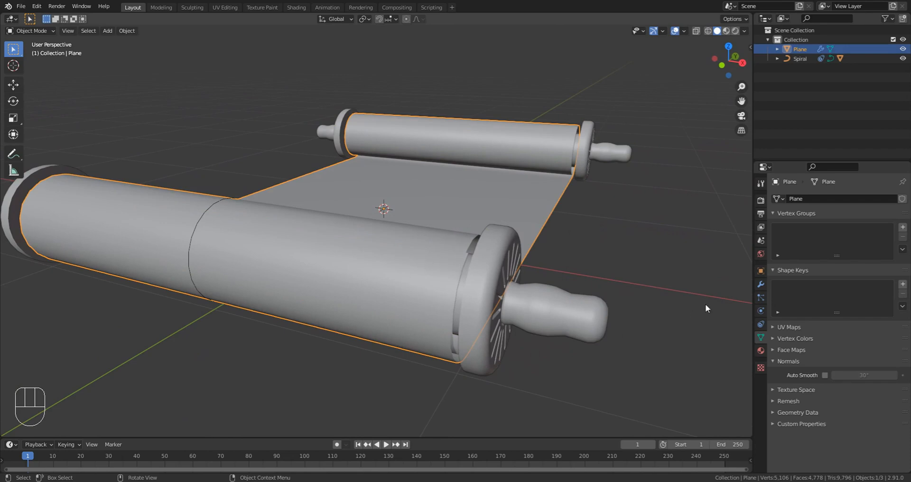
pyautogui.click(761, 350)
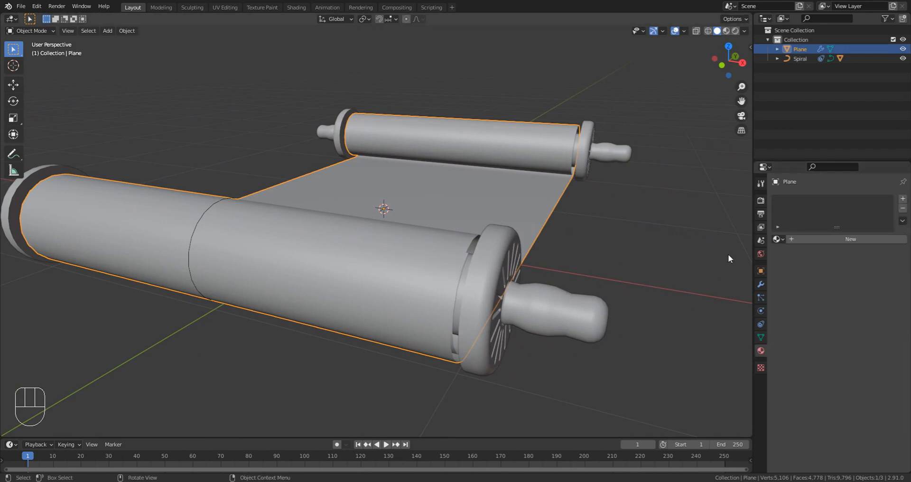
pyautogui.click(804, 240)
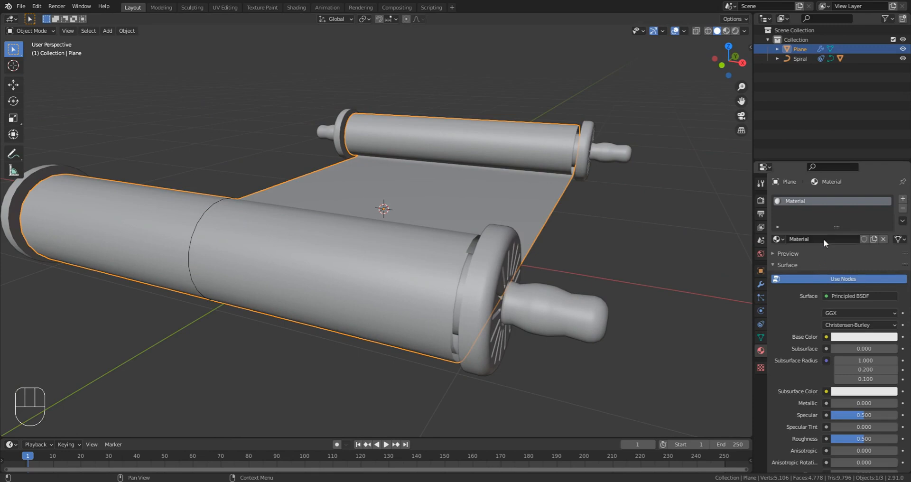
pyautogui.write('Papel')
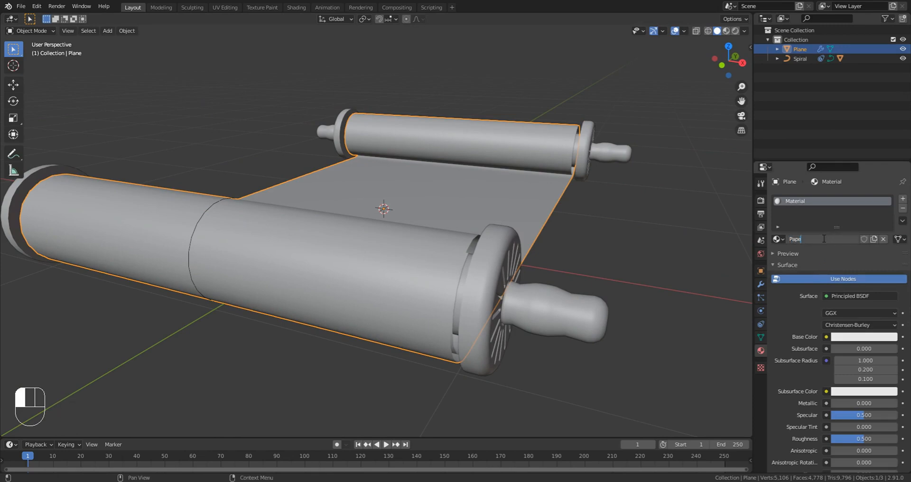
pyautogui.press('Return')
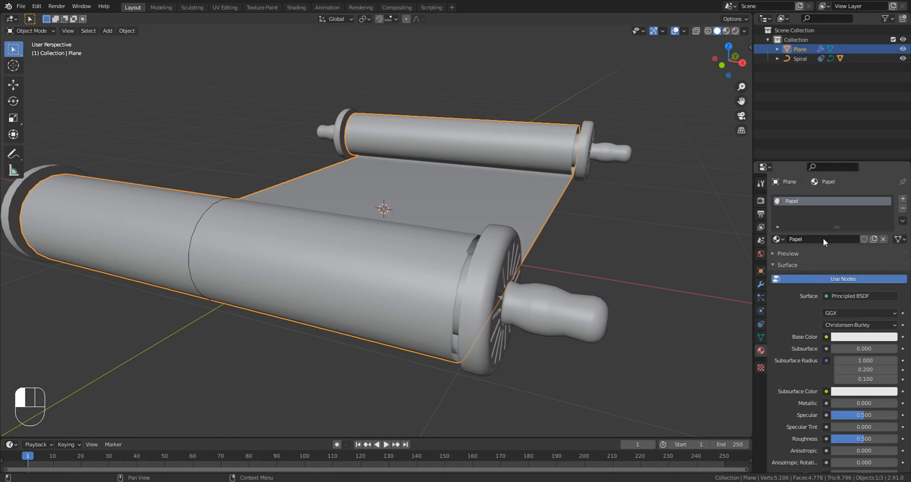
# Feed the Papel material's base color with an Image Texture using textura do pergaminho com texto medieval.png.
pyautogui.click(826, 337)
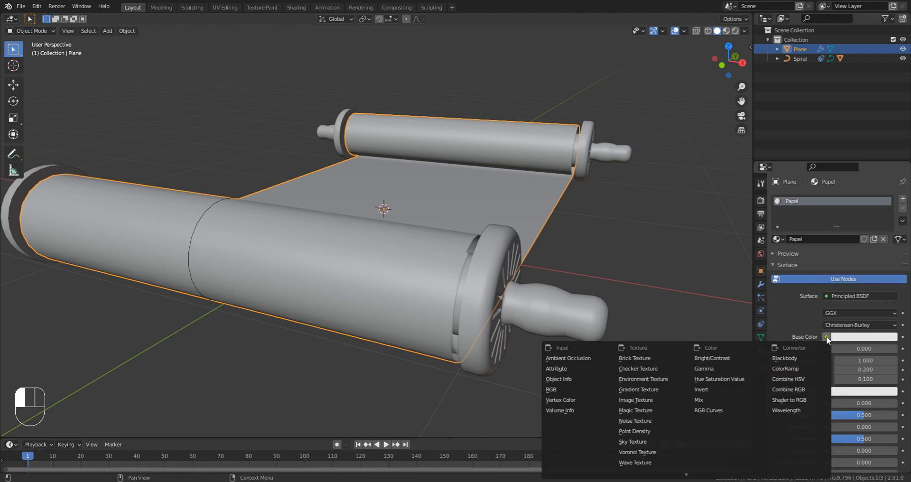
pyautogui.click(629, 400)
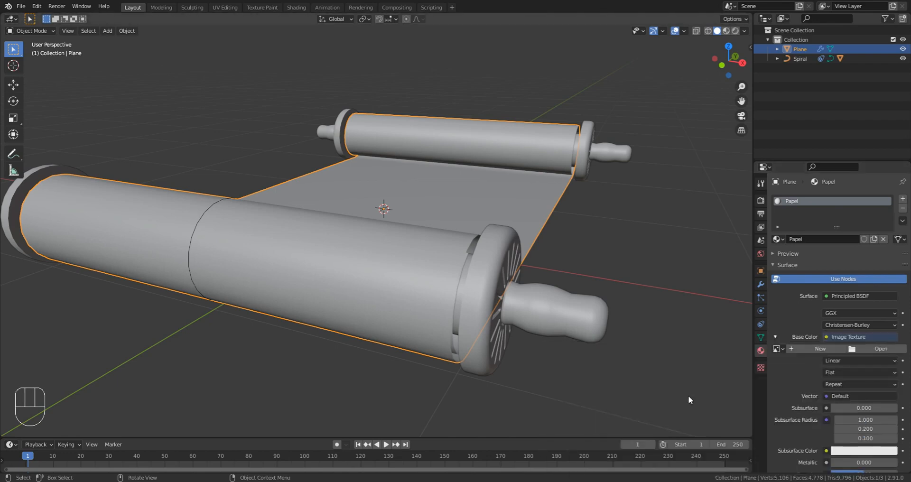
pyautogui.click(878, 351)
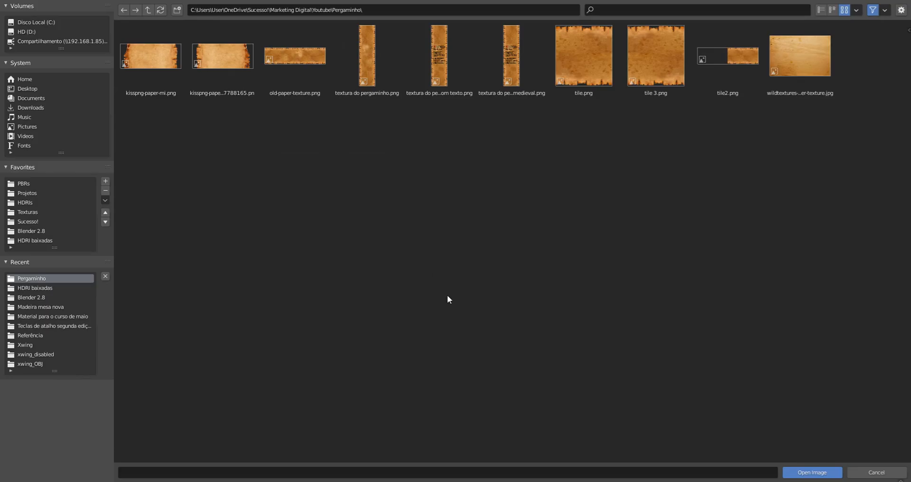
pyautogui.click(515, 73)
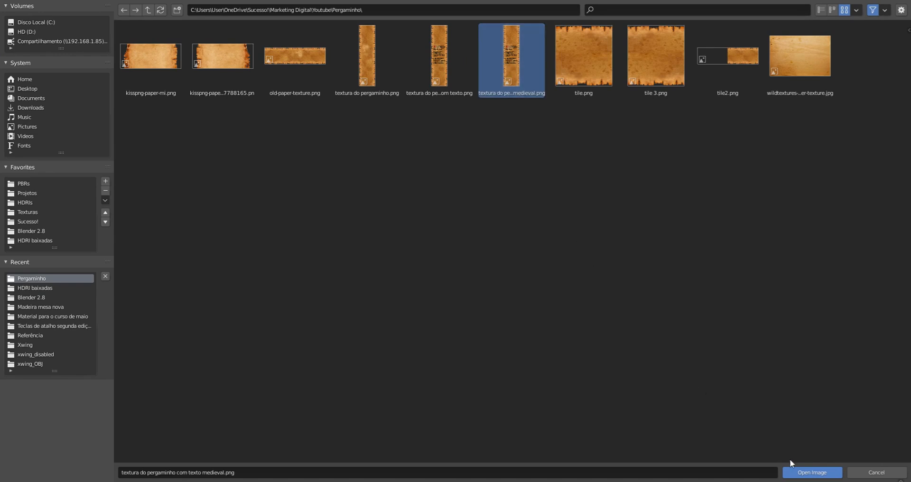
pyautogui.click(807, 471)
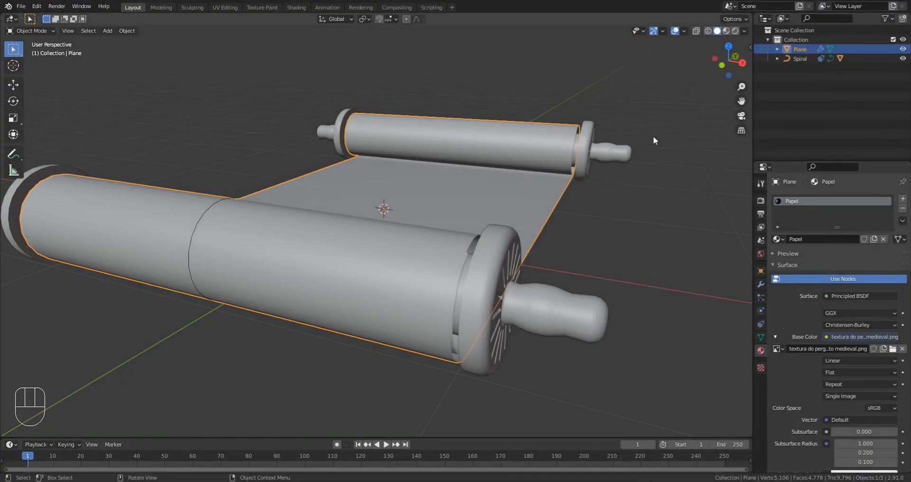
# Display the scroll in Material Preview shading and view the textured paper from above.
pyautogui.click(728, 30)
pyautogui.moveTo(360, 213)
pyautogui.mouseDown(button='middle')
pyautogui.moveTo(372, 210)
pyautogui.moveTo(399, 230)
pyautogui.moveTo(388, 247)
pyautogui.moveTo(380, 233)
pyautogui.mouseUp(button='middle')
pyautogui.scroll(-3, 388, 247)
pyautogui.scroll(1, 388, 223)
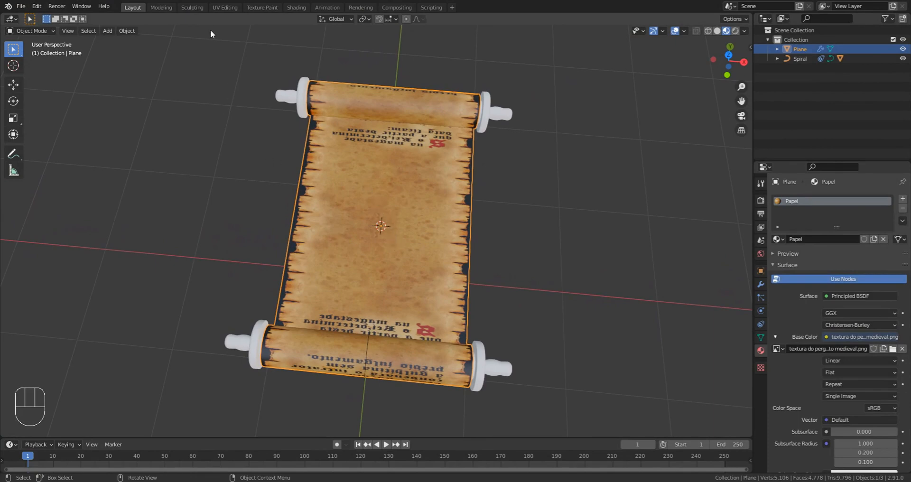
# Unwrap the entire paper plane mesh in the UV Editing workspace.
pyautogui.click(224, 7)
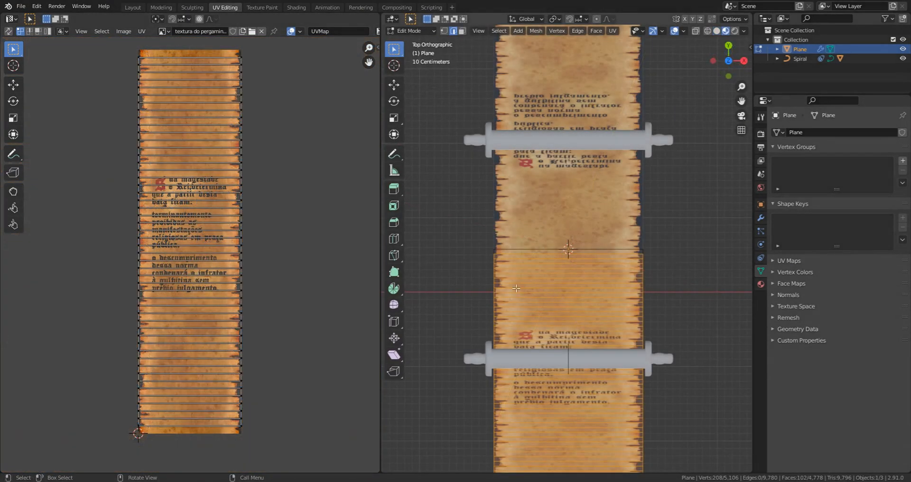
pyautogui.scroll(3, 517, 288)
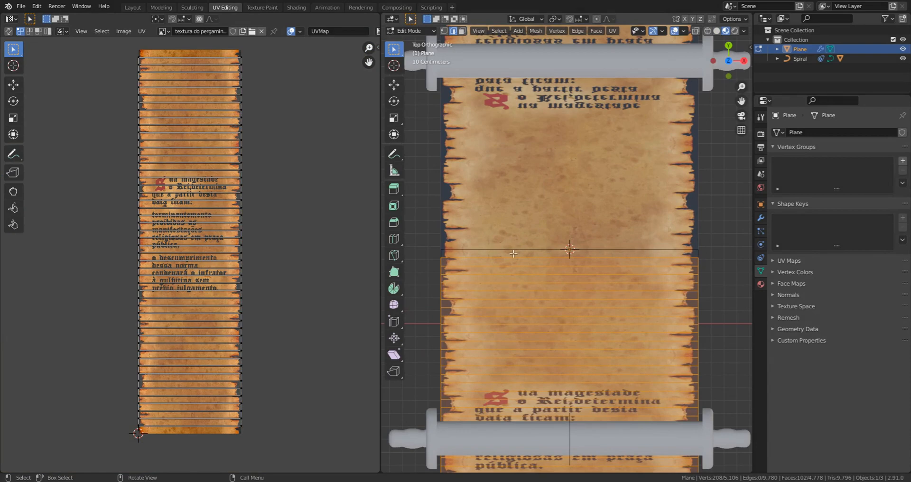
pyautogui.press('a')
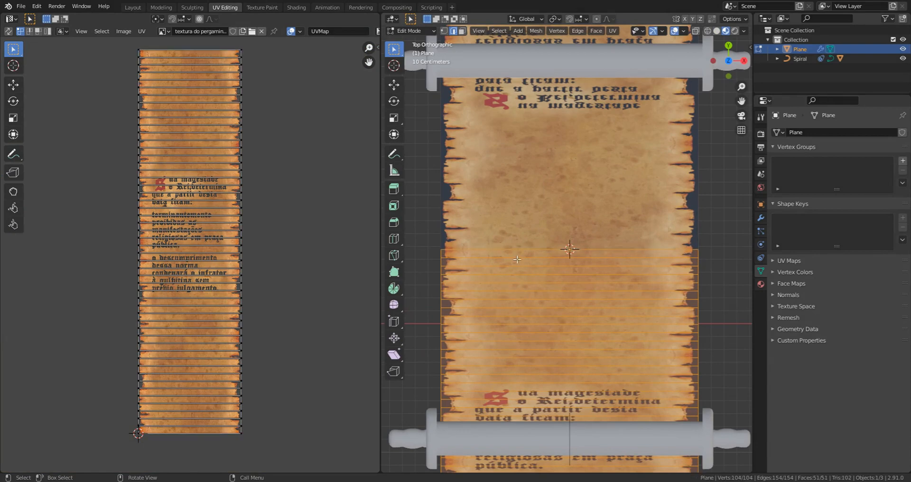
pyautogui.press('u')
pyautogui.click(517, 260)
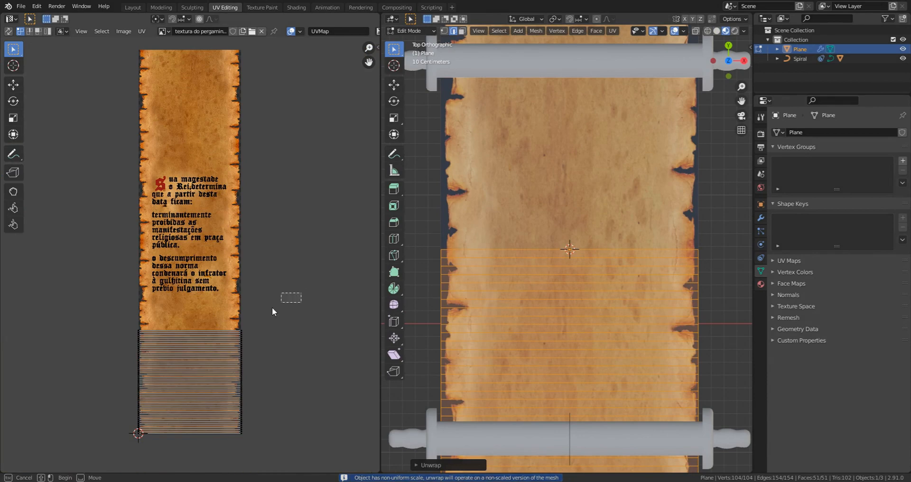
# Move all the paper's UVs about 1.4 along Y onto the text and scale them about 1.93 along Y.
pyautogui.moveTo(272, 308); pyautogui.dragTo(59, 460)
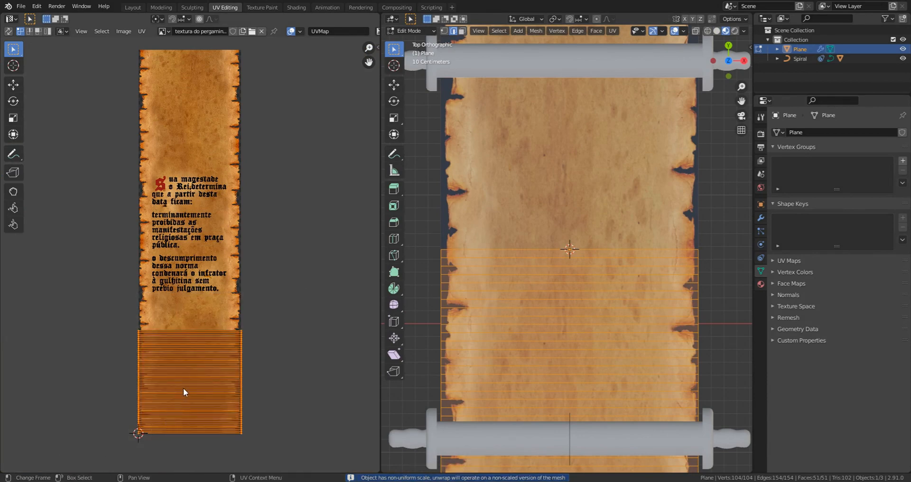
pyautogui.press('g')
pyautogui.press('y')
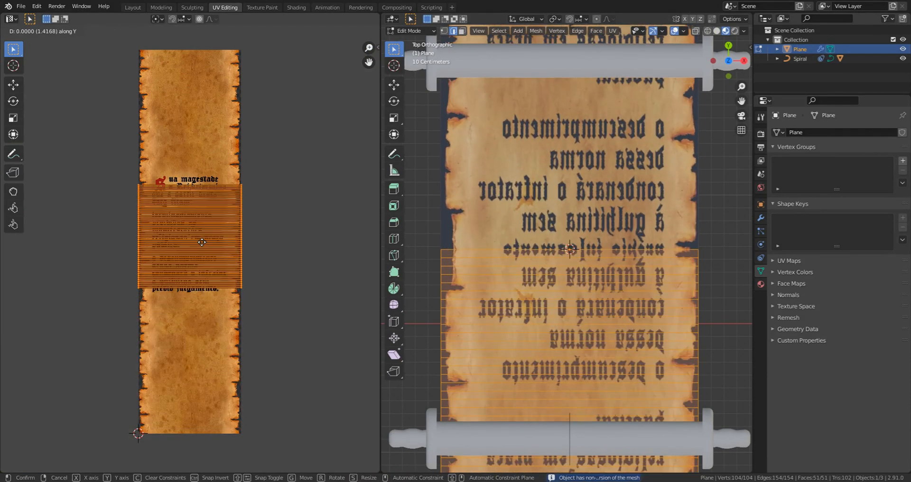
pyautogui.click(203, 246)
pyautogui.press('s')
pyautogui.press('y')
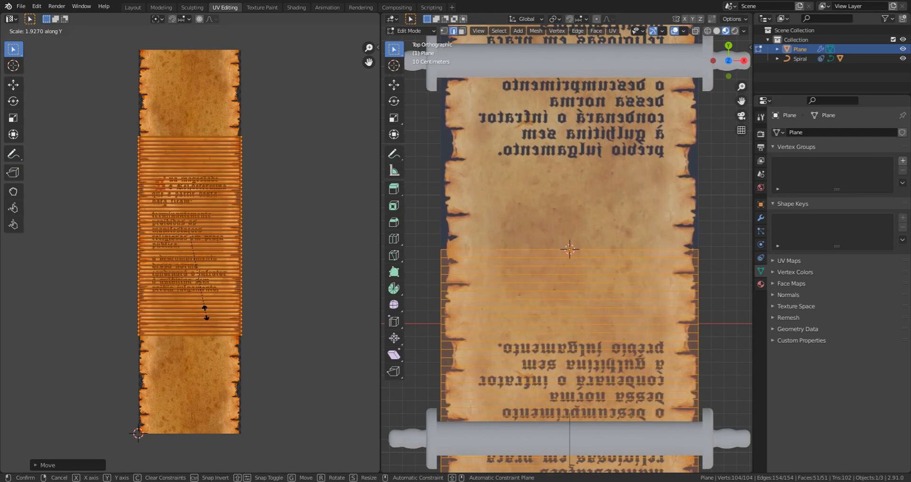
pyautogui.click(204, 308)
pyautogui.scroll(-1, 556, 273)
pyautogui.scroll(-3, 556, 272)
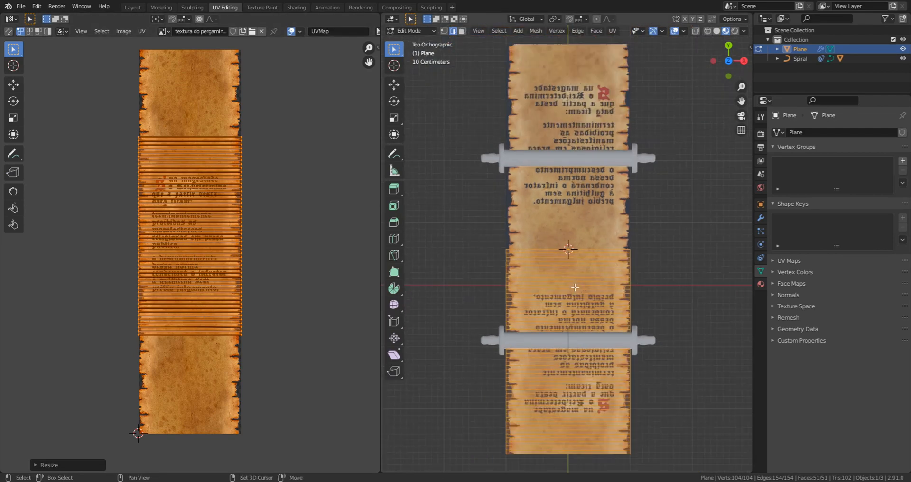
pyautogui.keyDown('shift'); pyautogui.moveTo(587, 286); pyautogui.dragTo(531, 292, button='middle'); pyautogui.keyUp('shift')
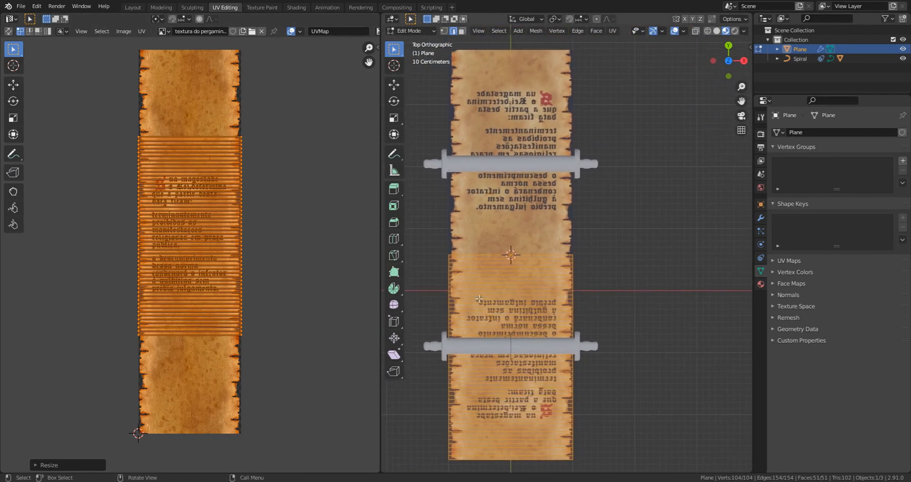
# Add Texture Coordinate and Mapping nodes to the parchment image in the Shading workspace and space the three nodes away from the Principled BSDF.
pyautogui.click(296, 7)
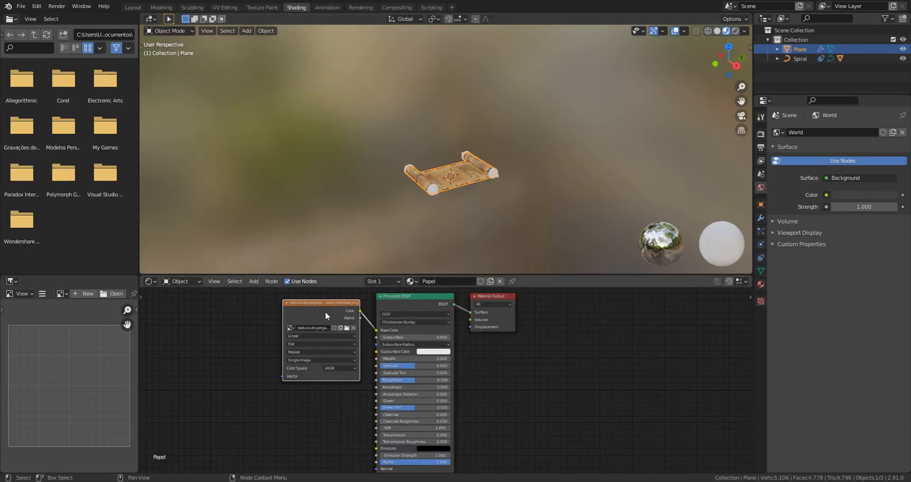
pyautogui.hotkey('ctrl', 't')
pyautogui.press('Home')
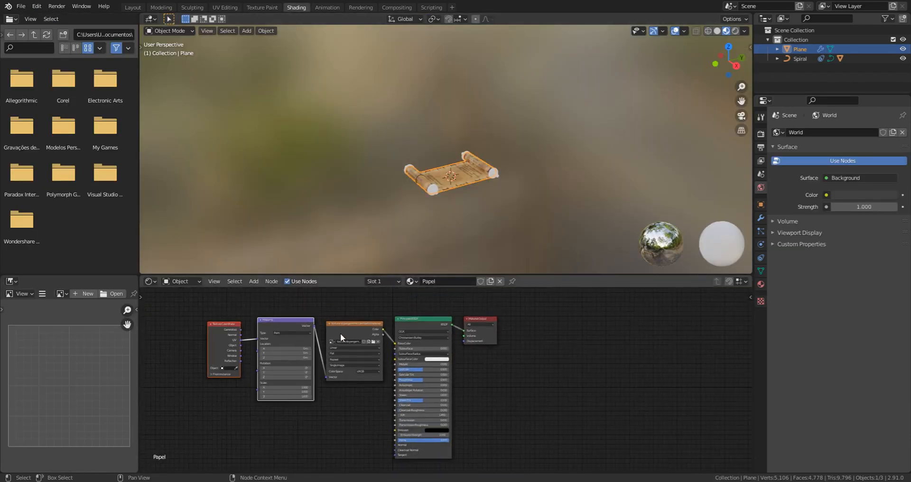
pyautogui.moveTo(249, 311); pyautogui.dragTo(378, 406)
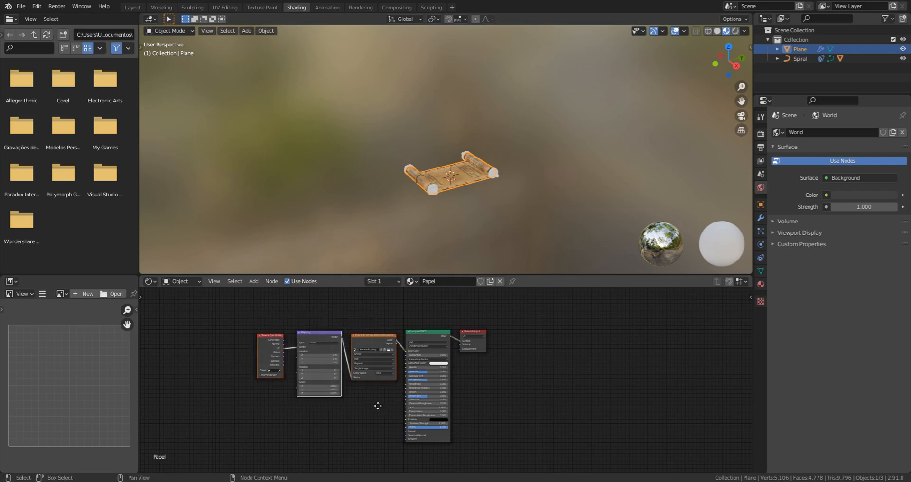
pyautogui.press('g')
pyautogui.click(338, 410)
# Set the Mapping node's Y location to 0.24 m while checking the paper in top view.
pyautogui.press('KP_7')
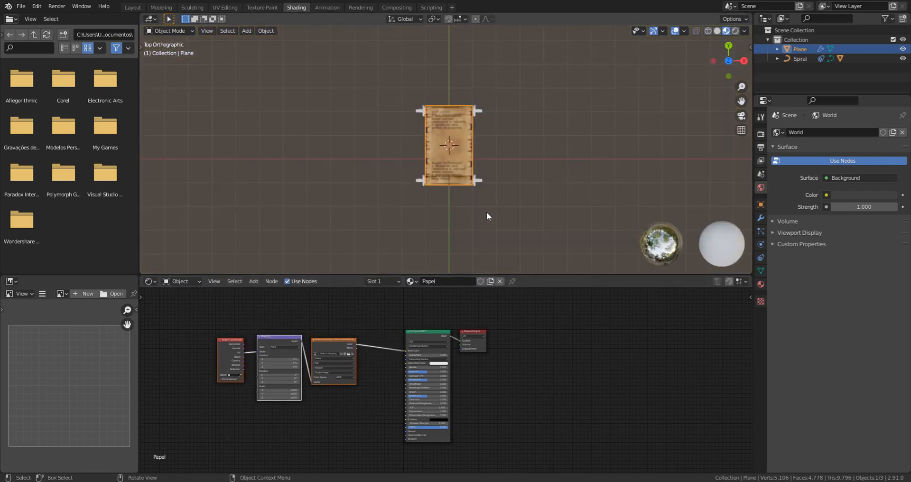
pyautogui.scroll(6, 486, 212)
pyautogui.scroll(4, 442, 185)
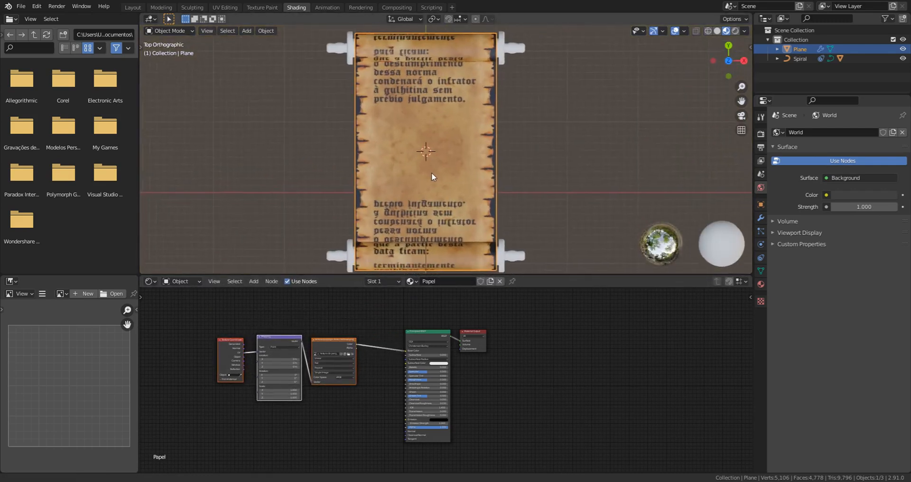
pyautogui.scroll(5, 245, 375)
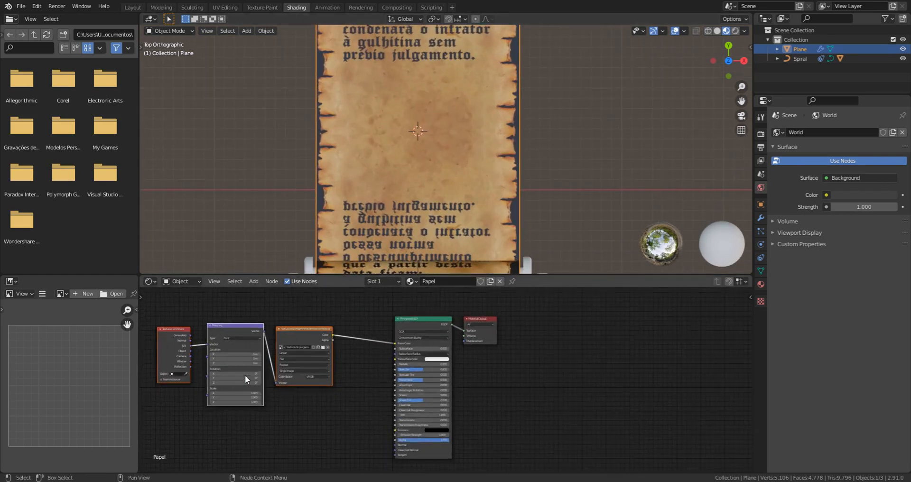
pyautogui.scroll(1, 257, 348)
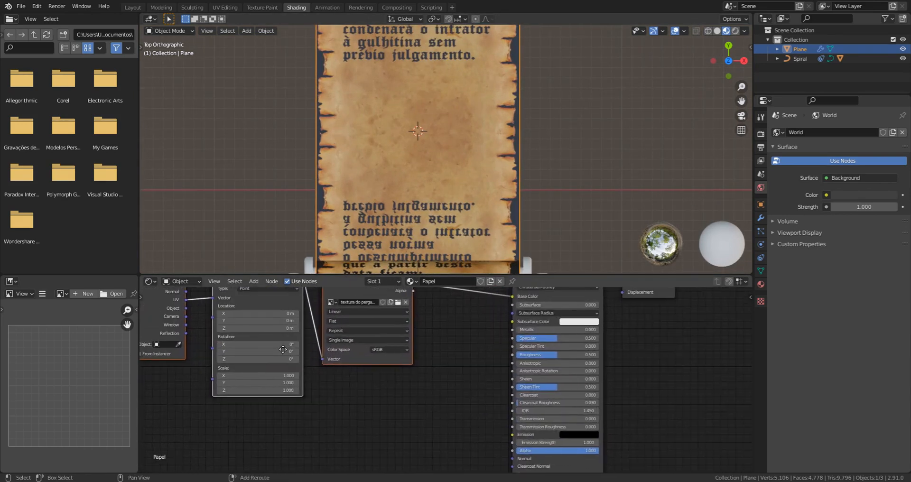
pyautogui.moveTo(259, 321); pyautogui.dragTo(322, 321)
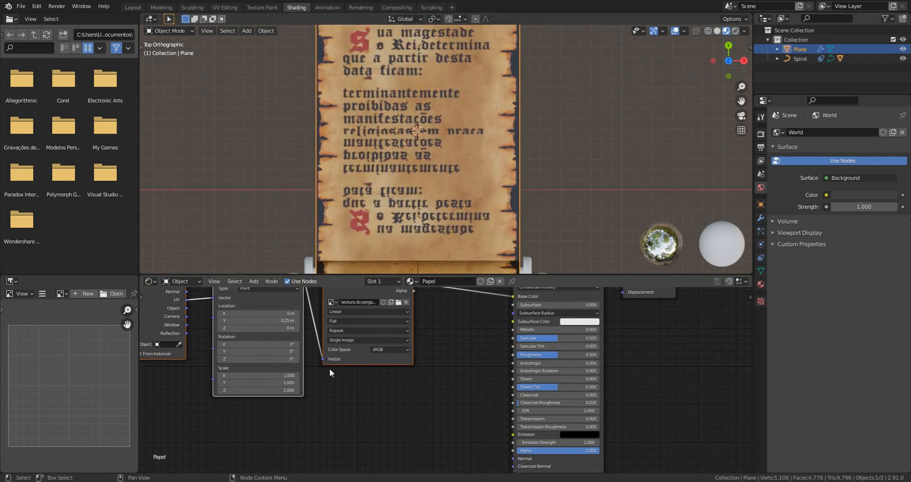
pyautogui.moveTo(241, 321)
pyautogui.mouseDown()
pyautogui.moveTo(267, 321)
pyautogui.moveTo(240, 321)
pyautogui.mouseUp()
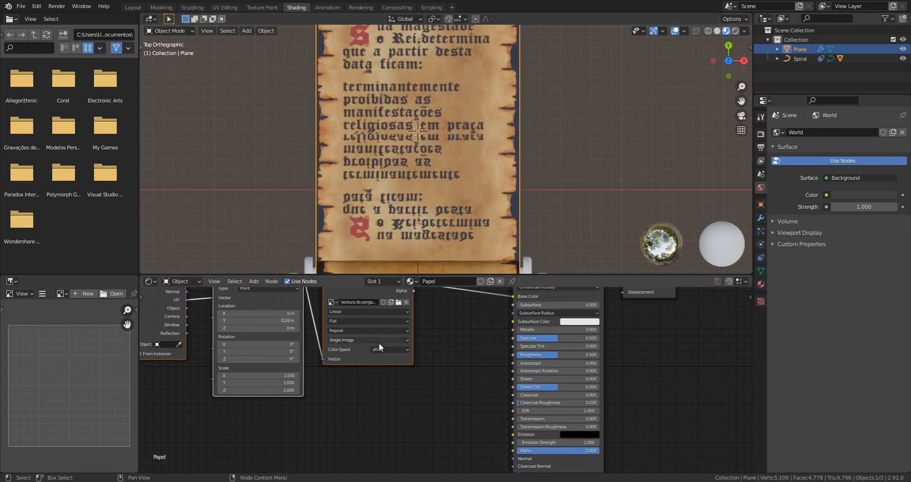
# Enable V mirroring in the paper's Mirror modifier data and set its offset to 0.5441.
pyautogui.click(761, 219)
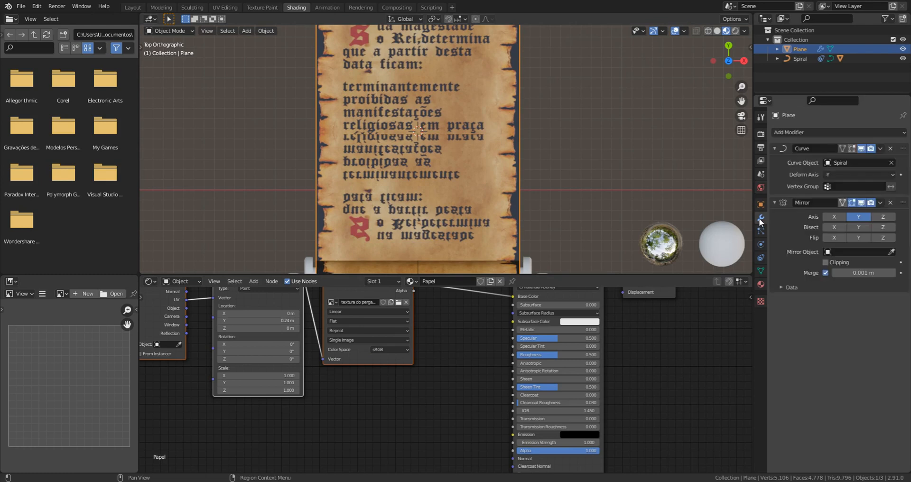
pyautogui.click(791, 288)
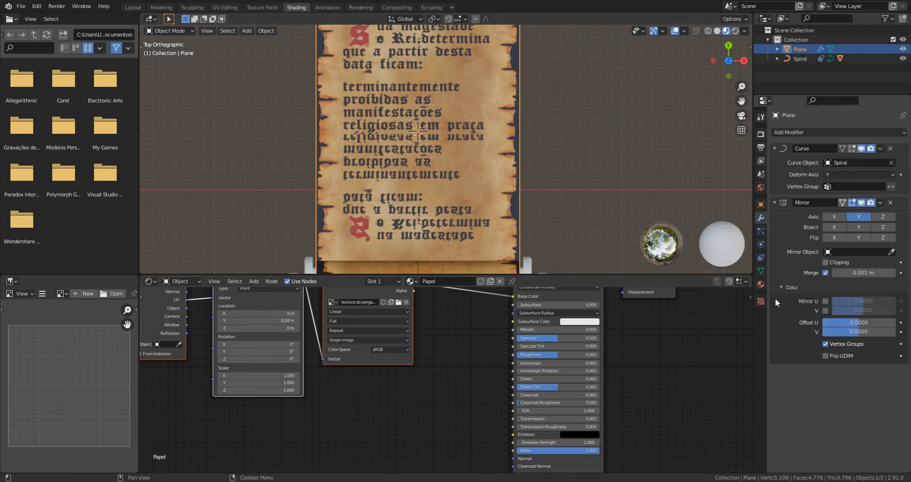
pyautogui.click(826, 311)
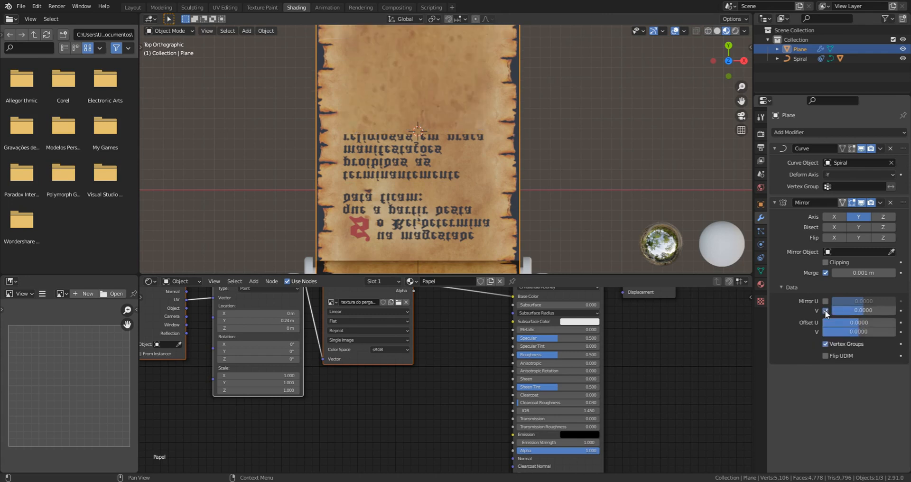
pyautogui.scroll(-2, 400, 153)
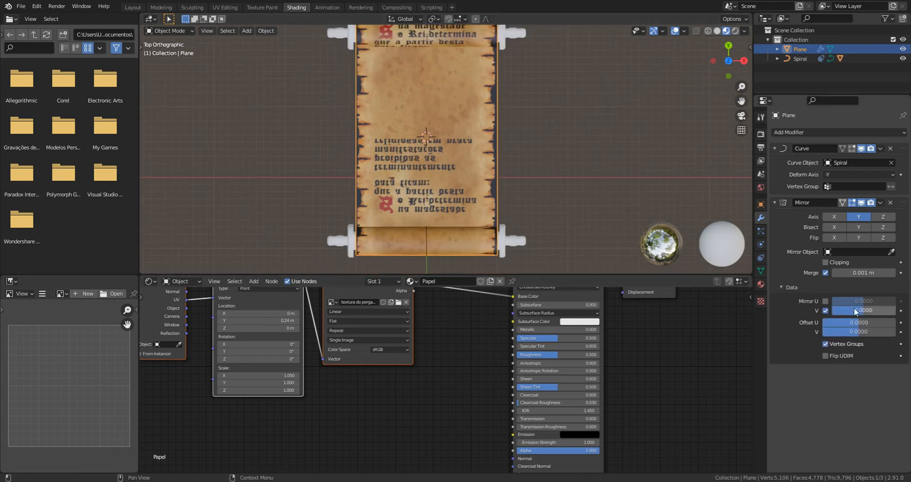
pyautogui.moveTo(863, 313); pyautogui.dragTo(901, 313)
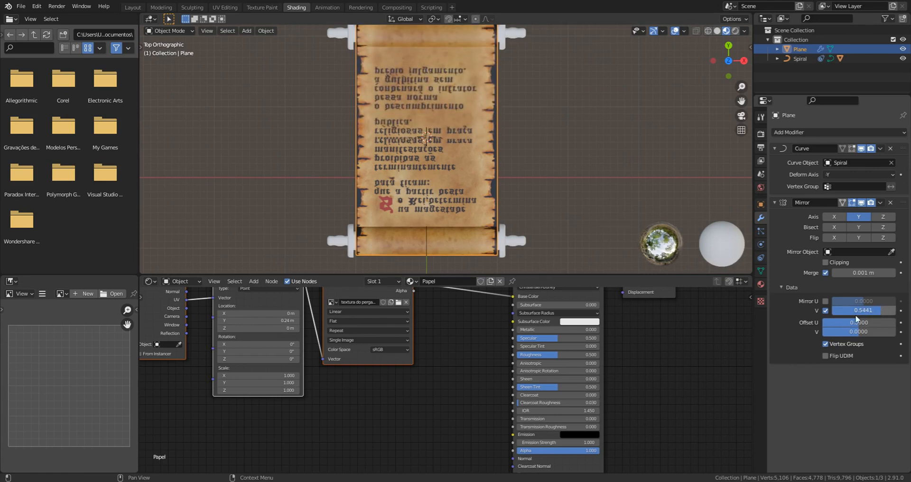
# Set the Mapping node's Y scale to -1 to flip the parchment text.
pyautogui.scroll(1, 378, 188)
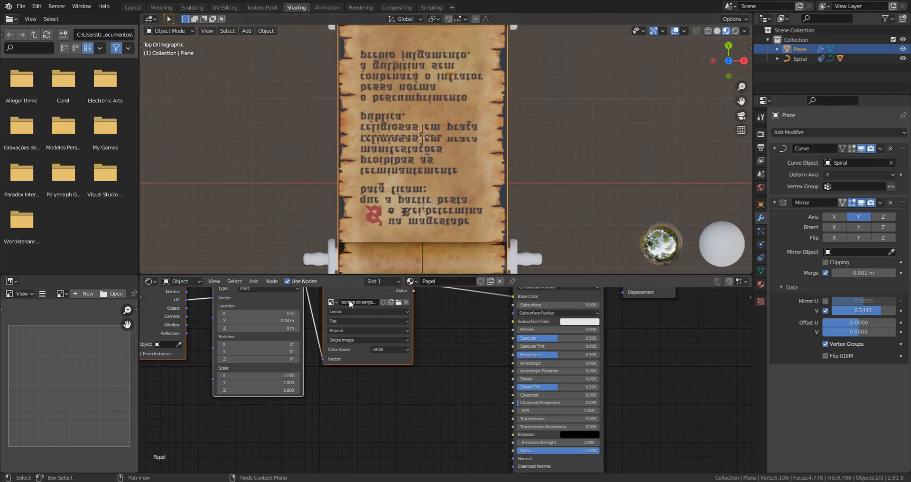
pyautogui.click(220, 383)
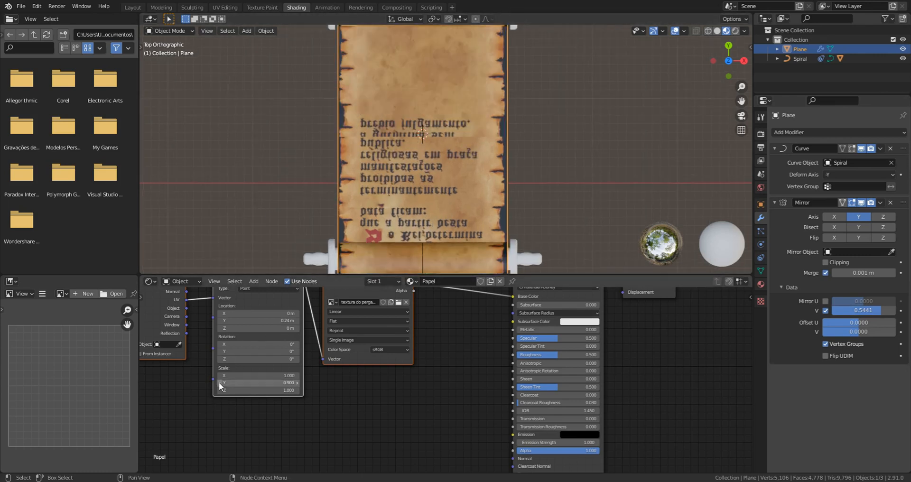
pyautogui.click(296, 382)
pyautogui.click(259, 382)
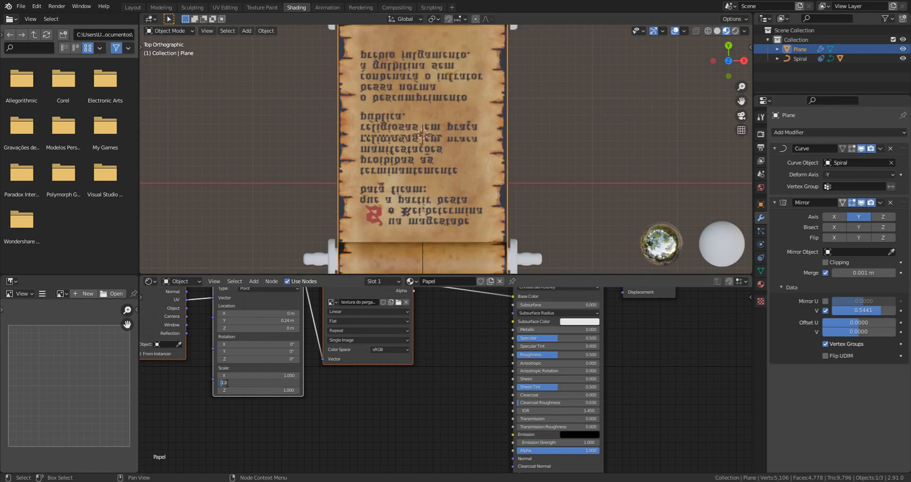
pyautogui.write('-1')
pyautogui.press('Return')
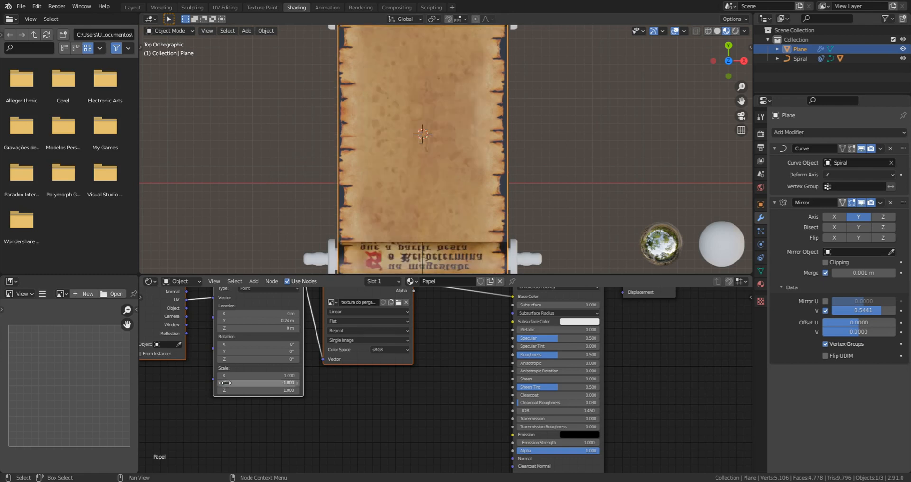
# Set the Mapping node's Y location to 0.78 m to center the text, and check the seam at the paper's middle.
pyautogui.keyDown('shift'); pyautogui.moveTo(256, 321); pyautogui.dragTo(312, 321); pyautogui.keyUp('shift')
pyautogui.scroll(-1, 495, 167)
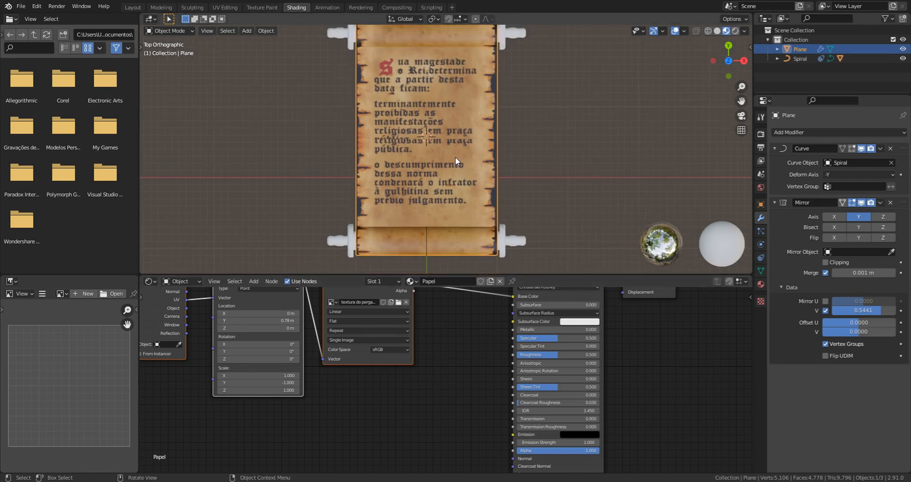
pyautogui.scroll(6, 395, 146)
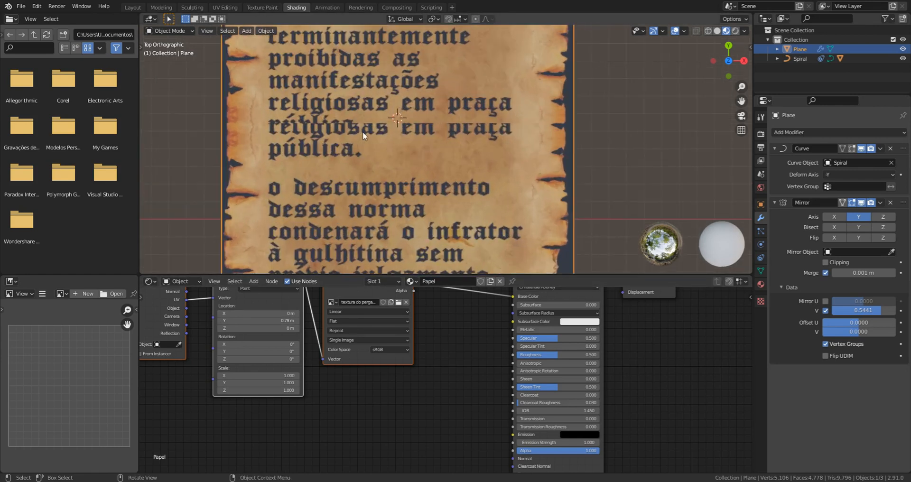
# Set the V mirror offset in the paper's Mirror modifier to 0.5228 so the text lines meet at the seam.
pyautogui.scroll(-1, 320, 120)
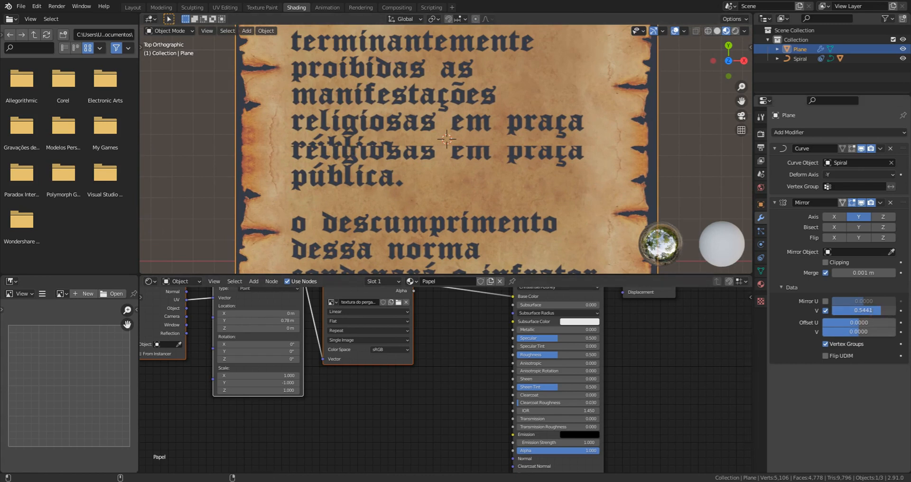
pyautogui.moveTo(859, 310); pyautogui.dragTo(849, 310)
pyautogui.scroll(-3, 451, 141)
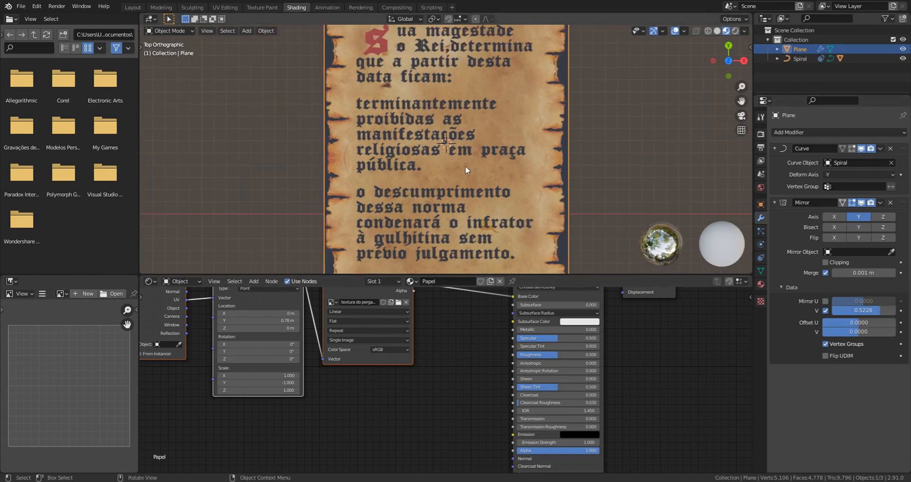
pyautogui.scroll(5, 393, 166)
pyautogui.scroll(-7, 399, 159)
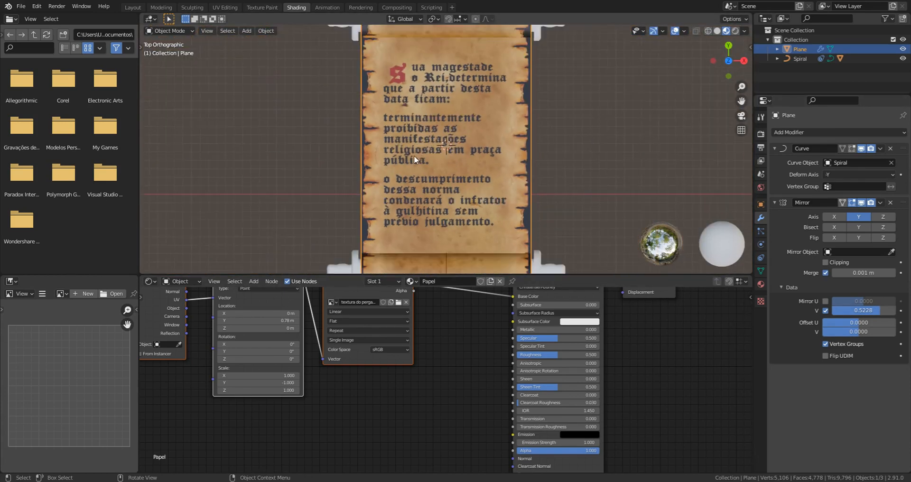
# Set the Mapping node's Y location to 0.79 m and check the text placement on the whole scroll.
pyautogui.moveTo(258, 321)
pyautogui.mouseDown()
pyautogui.moveTo(240, 321)
pyautogui.moveTo(258, 321)
pyautogui.mouseUp()
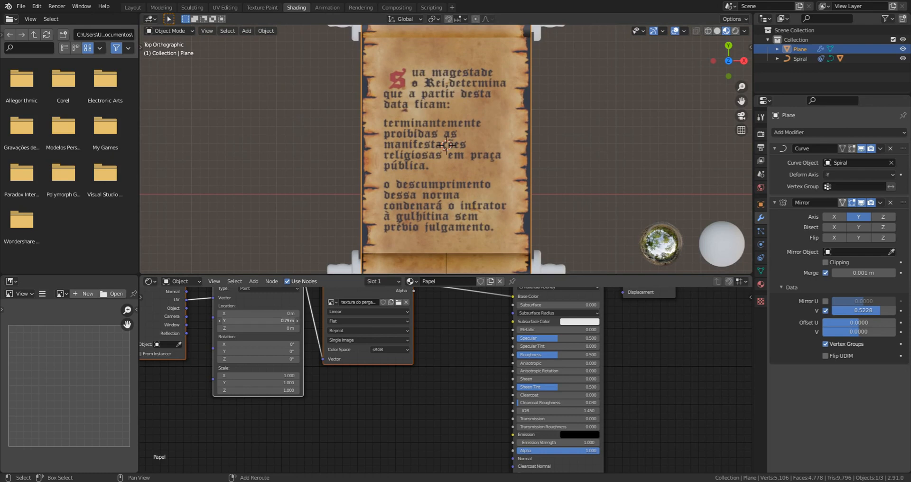
pyautogui.scroll(-2, 519, 189)
pyautogui.moveTo(519, 189); pyautogui.dragTo(656, 147, button='middle')
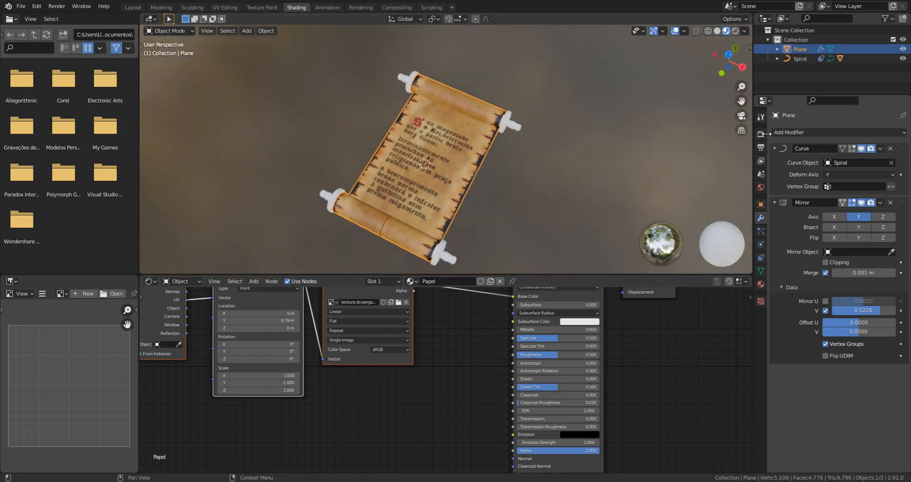
# Change the render engine to Cycles with GPU Compute and show the viewport in rendered shading.
pyautogui.click(761, 134)
pyautogui.click(852, 134)
pyautogui.click(848, 168)
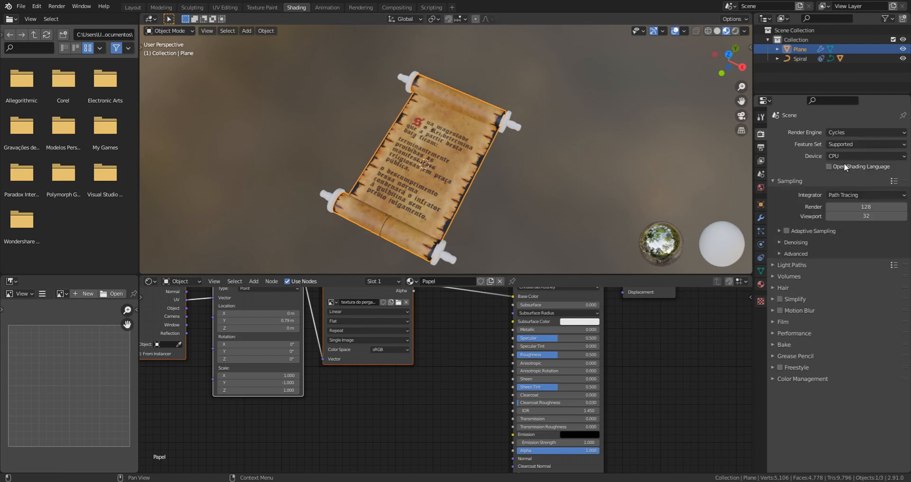
pyautogui.click(845, 156)
pyautogui.click(844, 178)
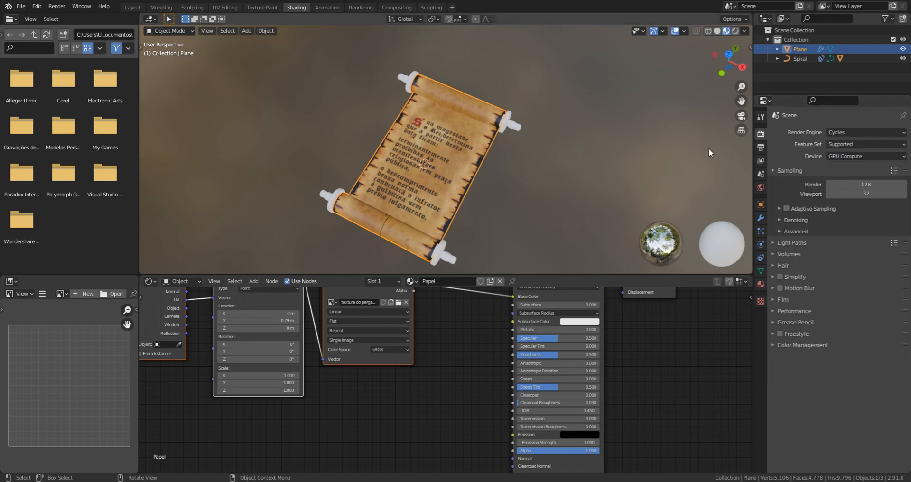
pyautogui.click(736, 30)
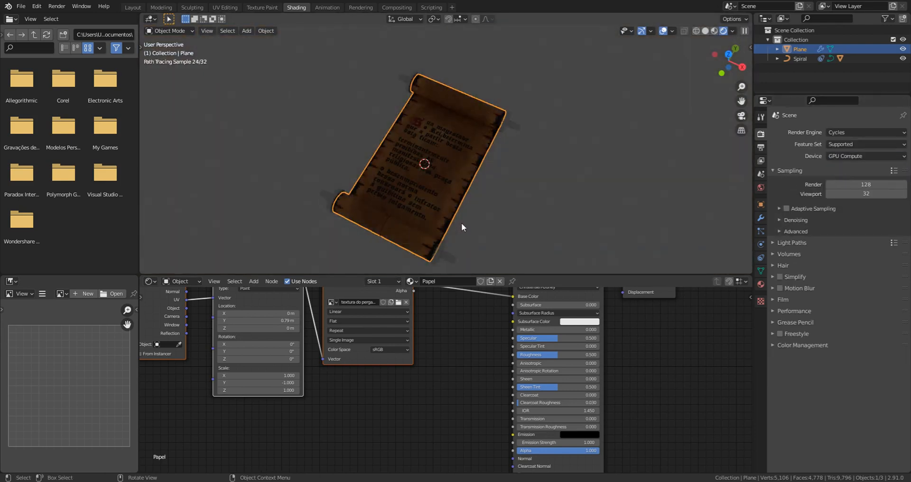
# Connect the parchment image texture's Alpha output to the Principled BSDF's Alpha input, check the torn edges, and deselect the paper.
pyautogui.scroll(6, 458, 225)
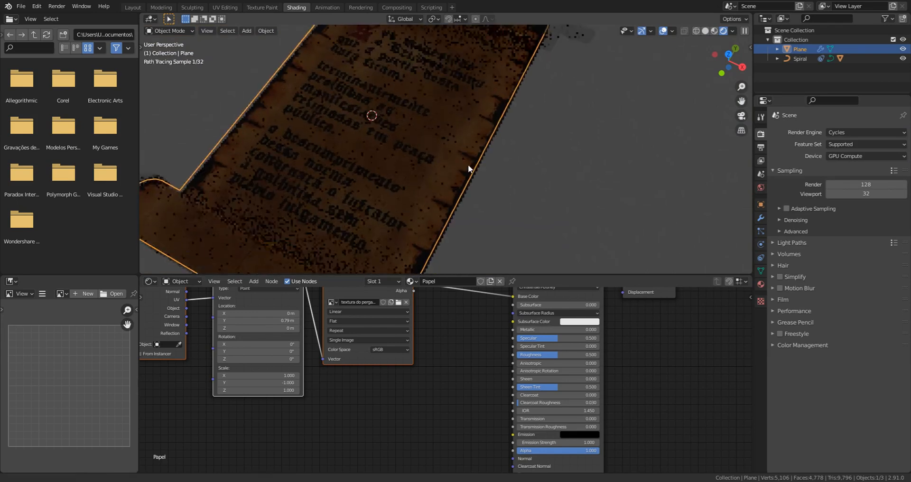
pyautogui.moveTo(468, 164); pyautogui.dragTo(443, 172, button='middle')
pyautogui.scroll(-2, 437, 354)
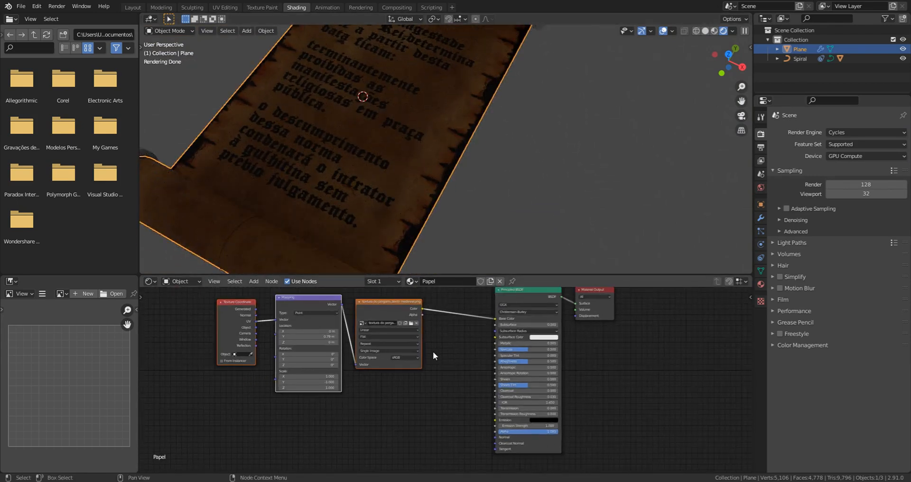
pyautogui.moveTo(421, 314); pyautogui.dragTo(494, 431)
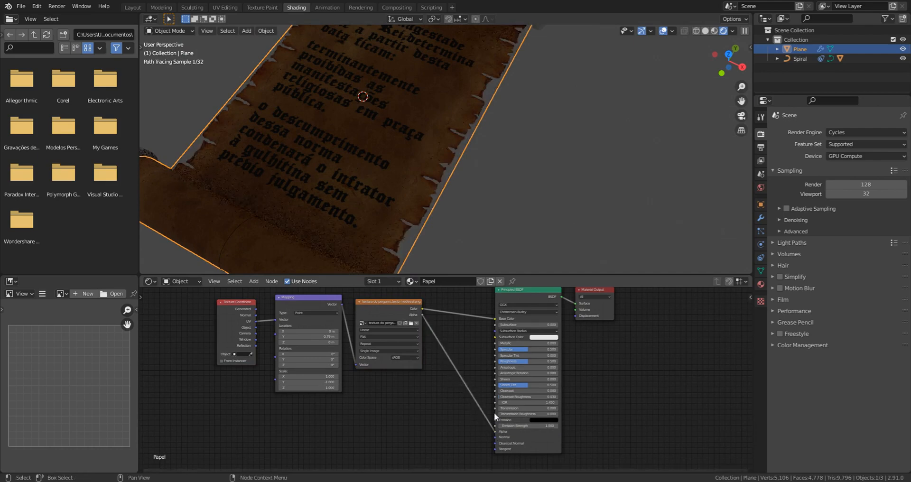
pyautogui.moveTo(369, 192); pyautogui.dragTo(368, 186, button='middle')
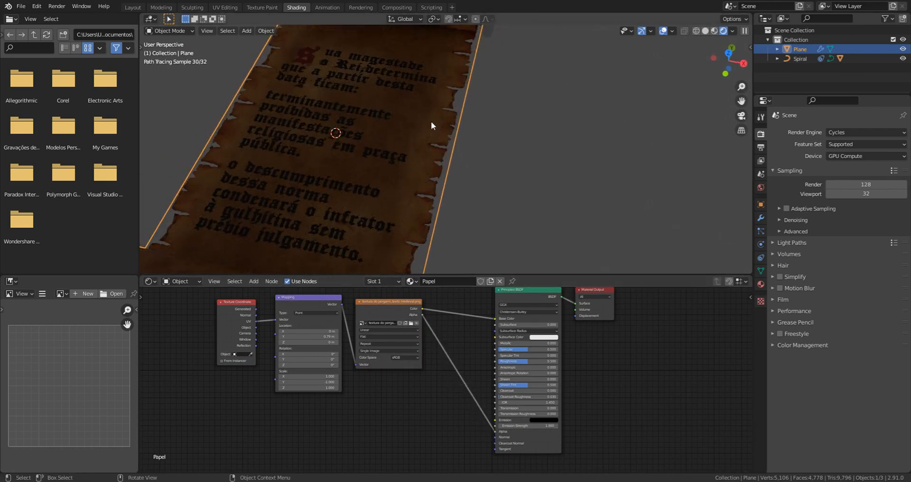
pyautogui.click(473, 193)
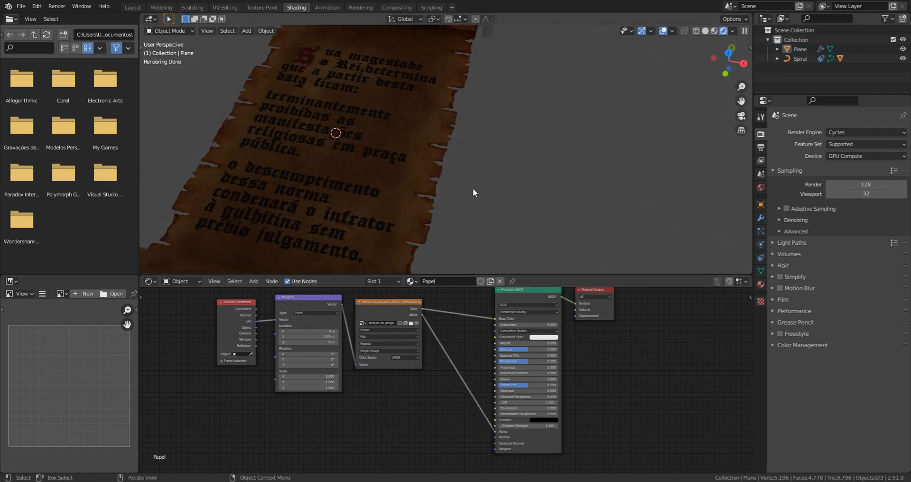
# Assign an Environment Texture to the World background colour and load machine_shop_03_4k.hdr into it.
pyautogui.click(761, 187)
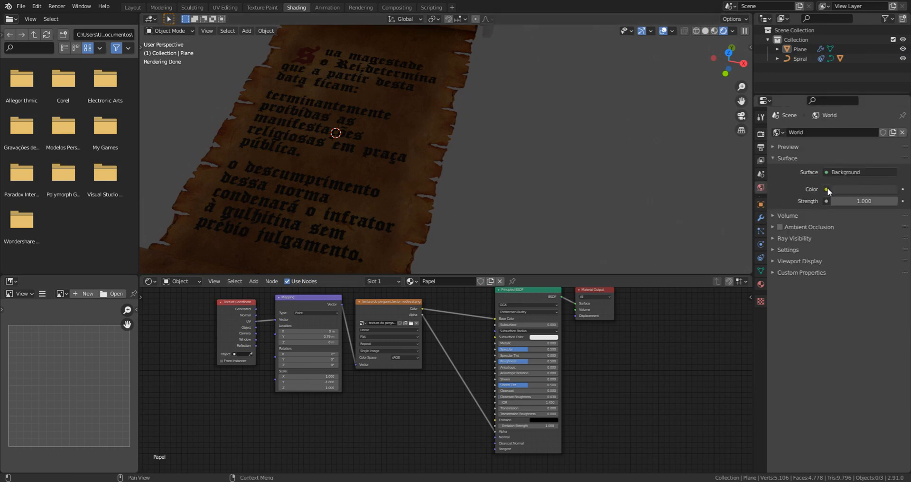
pyautogui.click(827, 189)
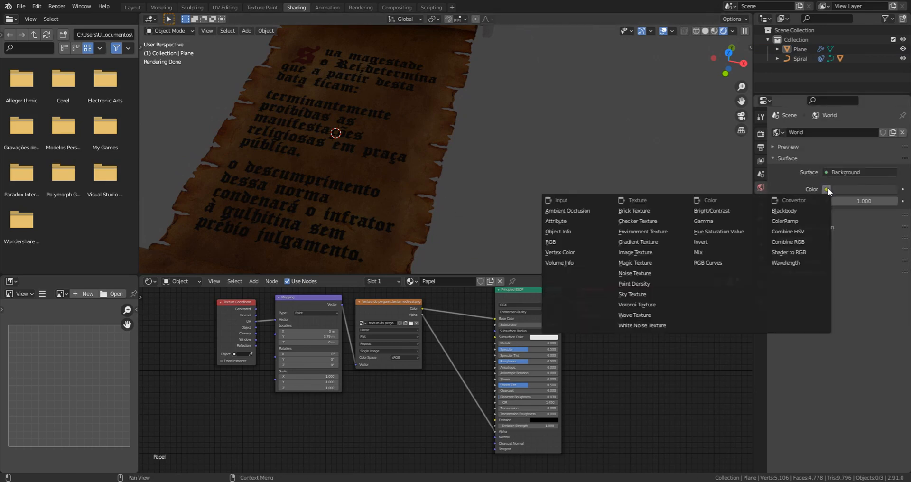
pyautogui.click(643, 231)
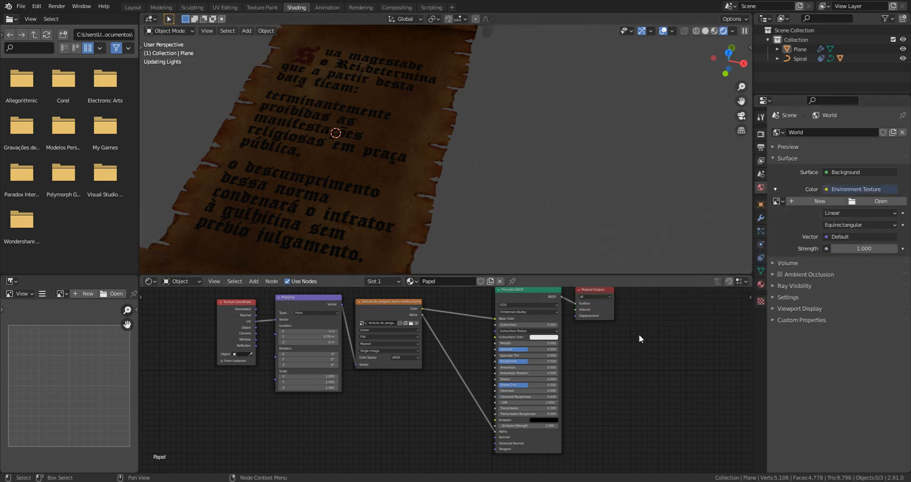
pyautogui.click(881, 200)
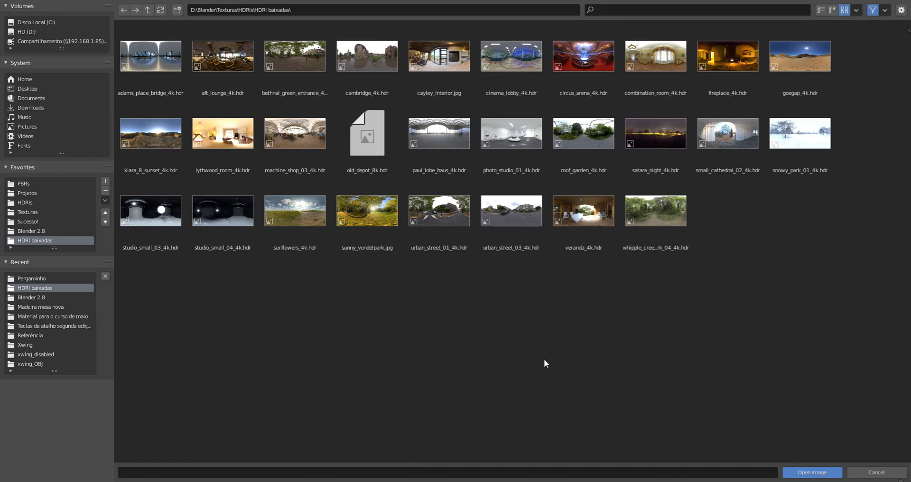
pyautogui.click(309, 138)
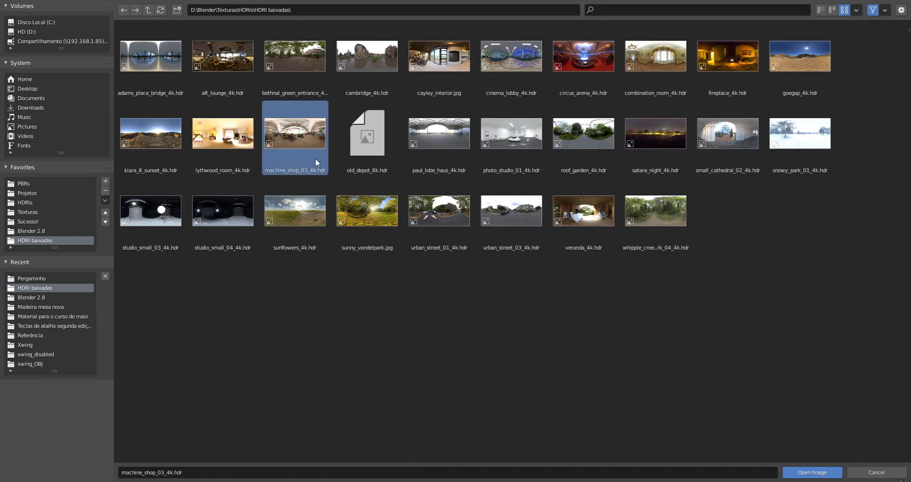
pyautogui.click(811, 473)
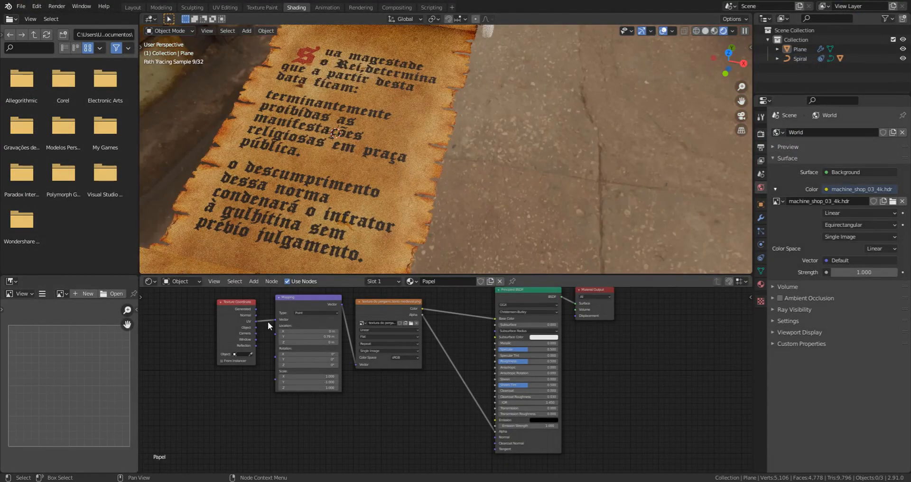
pyautogui.scroll(-5, 398, 165)
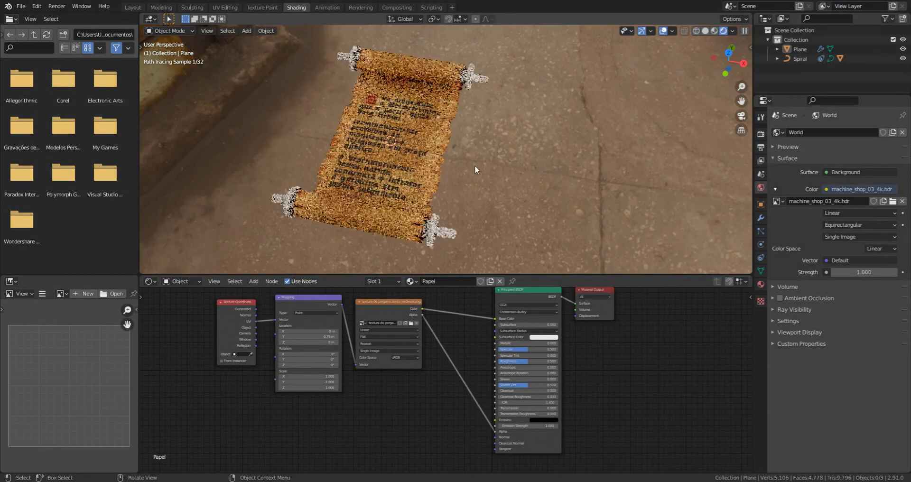
# In the World shader nodes, duplicate the Background node and combine both backgrounds through a Mix Shader into the World Output.
pyautogui.click(195, 283)
pyautogui.click(185, 301)
pyautogui.press('Home')
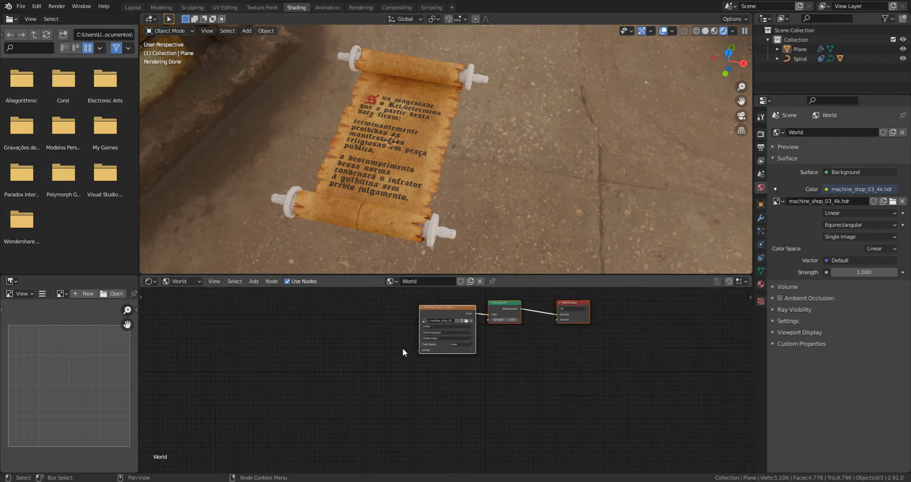
pyautogui.click(436, 373)
pyautogui.hotkey('shift', 'd')
pyautogui.click(437, 341)
pyautogui.hotkey('shift', 'a')
pyautogui.moveTo(456, 341); pyautogui.dragTo(471, 368)
pyautogui.moveTo(504, 369); pyautogui.dragTo(529, 364)
# Add a Light Path node, connect Is Camera Ray to the Mix Shader's factor, and return to the object's material nodes.
pyautogui.hotkey('shift', 'a')
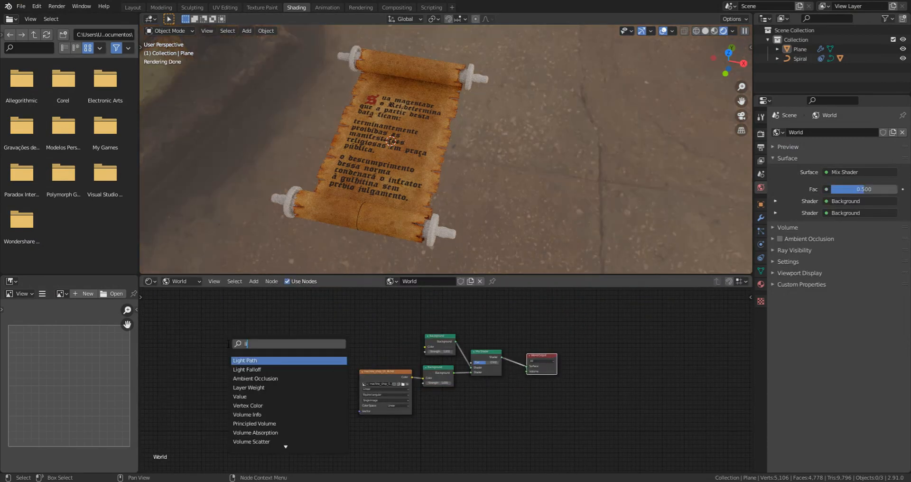
pyautogui.moveTo(330, 333); pyautogui.dragTo(472, 363)
pyautogui.click(180, 281)
pyautogui.click(185, 291)
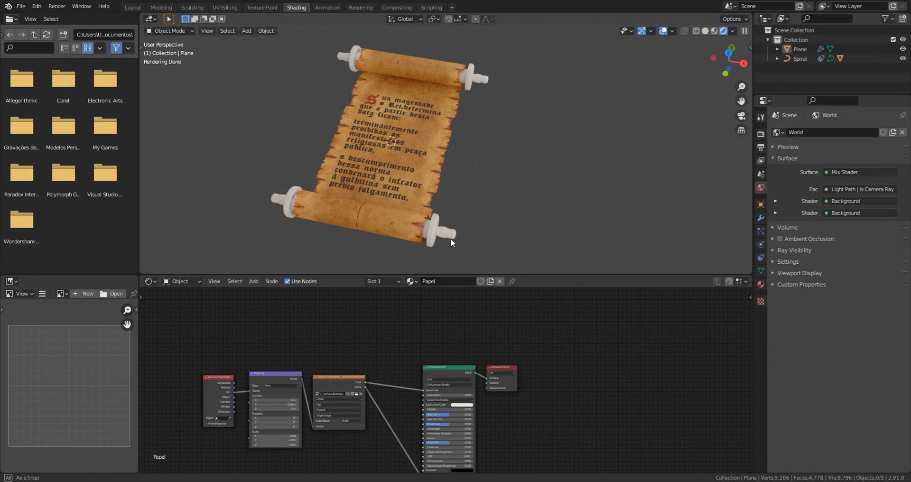
# Insert a MixRGB node between the parchment image's Color output and the Principled BSDF's Base Color, with the scroll's underside in view.
pyautogui.moveTo(451, 239); pyautogui.dragTo(346, 196, button='middle')
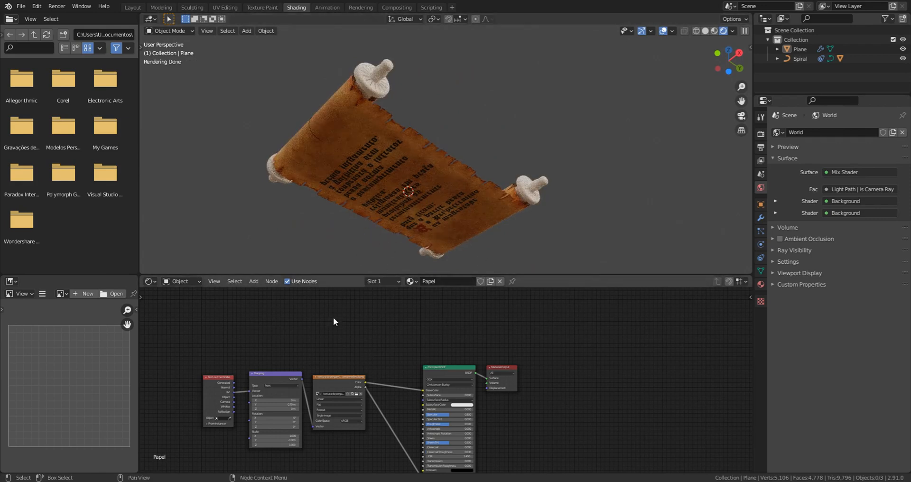
pyautogui.scroll(-2, 332, 367)
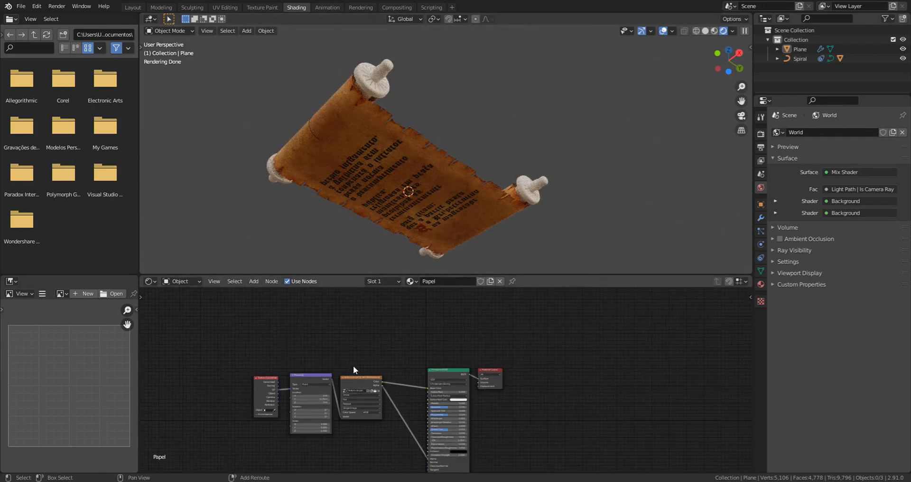
pyautogui.hotkey('shift', 'a')
pyautogui.click(353, 366)
pyautogui.write('mi')
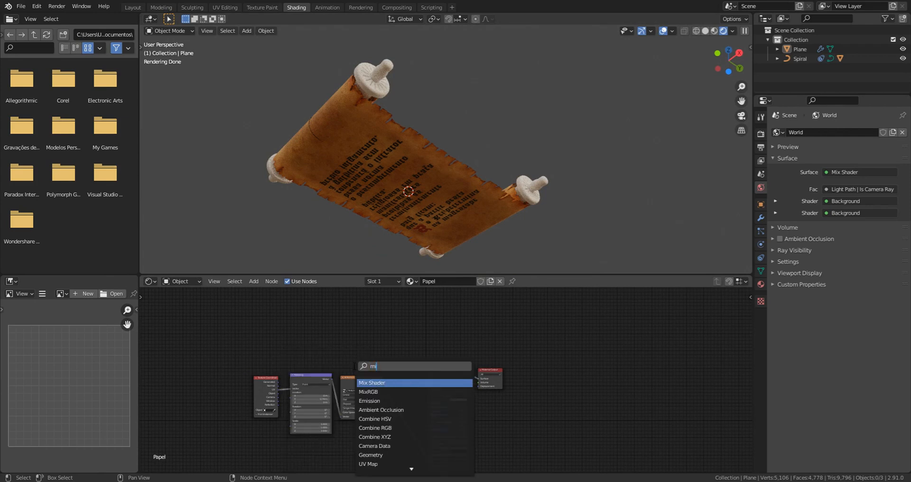
pyautogui.click(380, 391)
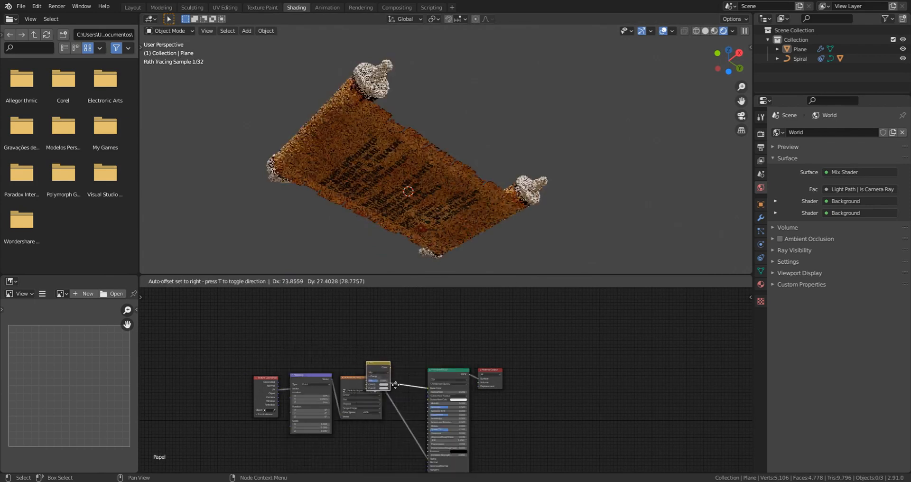
pyautogui.click(424, 393)
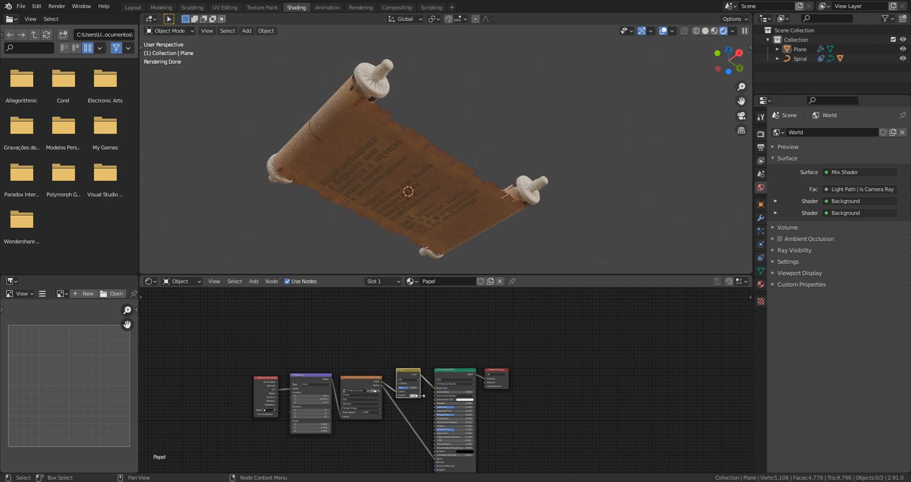
pyautogui.scroll(1, 406, 398)
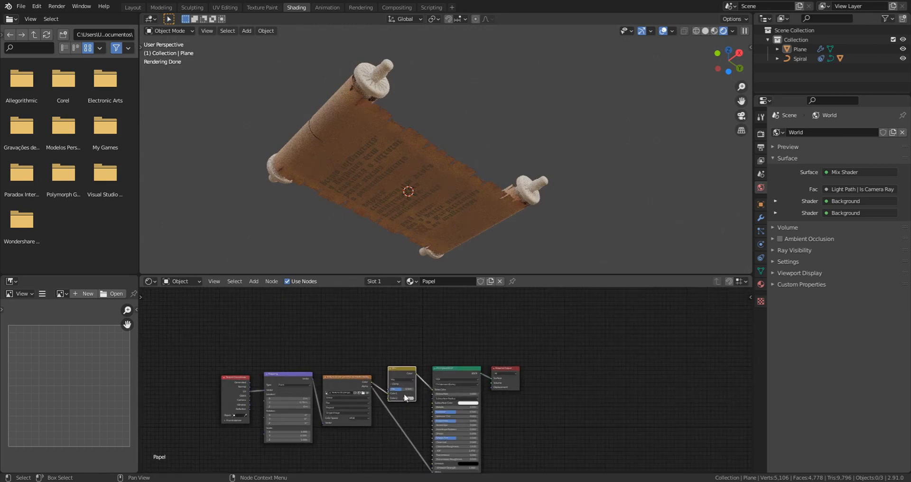
# Add a Geometry node, connect its Backfacing output to the Mix node's factor, and check both sides of the paper.
pyautogui.hotkey('shift', 'a')
pyautogui.click(326, 340)
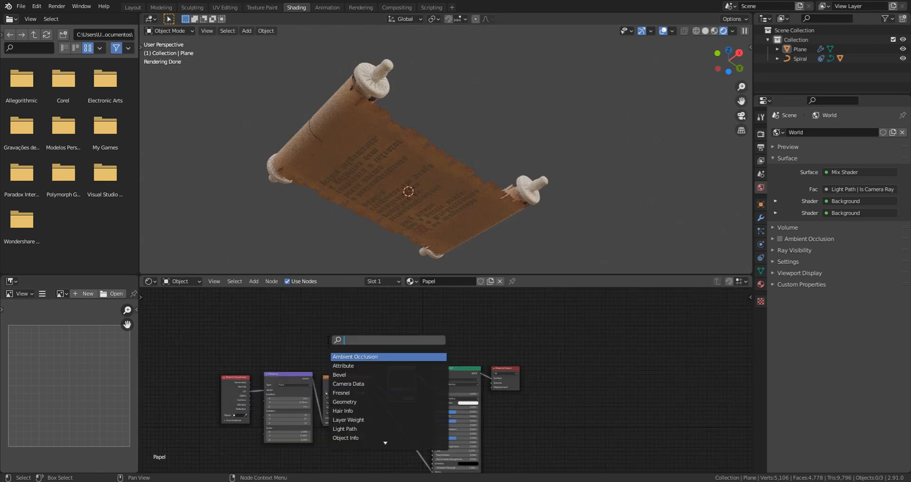
pyautogui.write('ge')
pyautogui.click(361, 356)
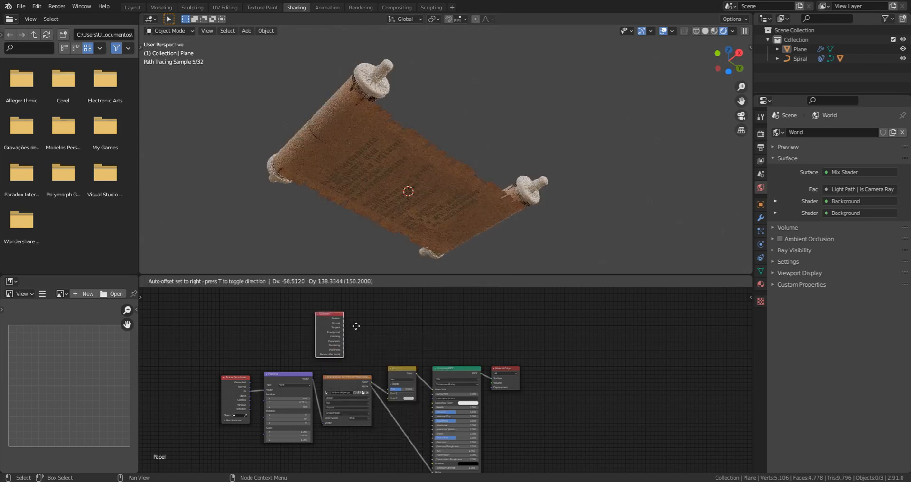
pyautogui.click(371, 329)
pyautogui.scroll(2, 378, 372)
pyautogui.scroll(1, 335, 361)
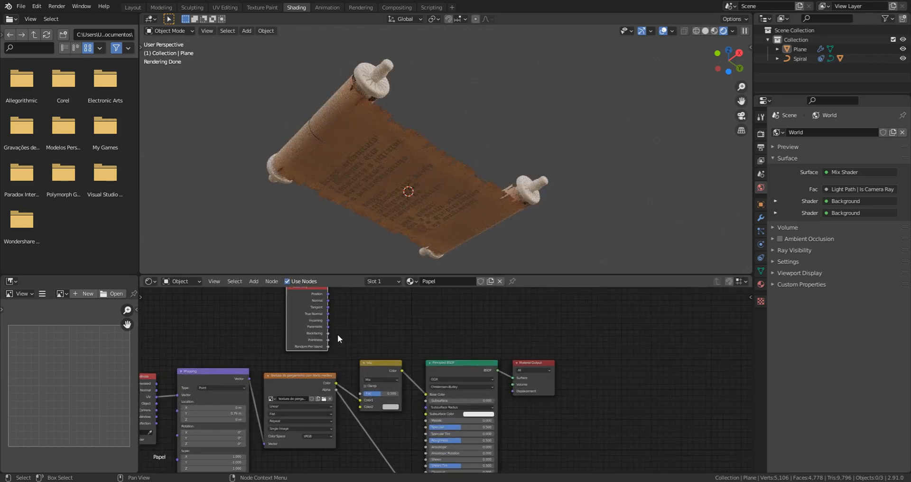
pyautogui.moveTo(328, 333); pyautogui.dragTo(361, 393)
pyautogui.moveTo(402, 251)
pyautogui.mouseDown(button='middle')
pyautogui.moveTo(395, 215)
pyautogui.moveTo(432, 127)
pyautogui.mouseUp(button='middle')
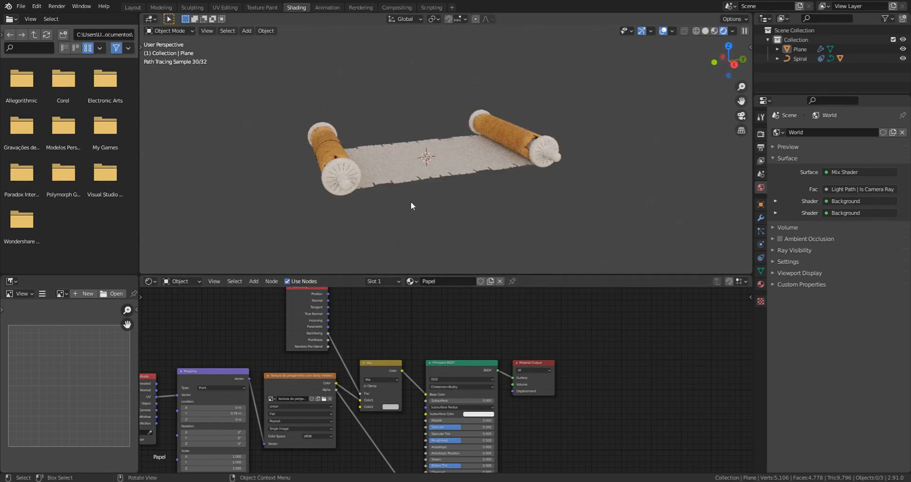
pyautogui.moveTo(412, 205); pyautogui.dragTo(417, 141, button='middle')
# Duplicate the Texture Coordinate, Mapping and parchment Image Texture nodes and place the copies below the originals.
pyautogui.scroll(-3, 384, 317)
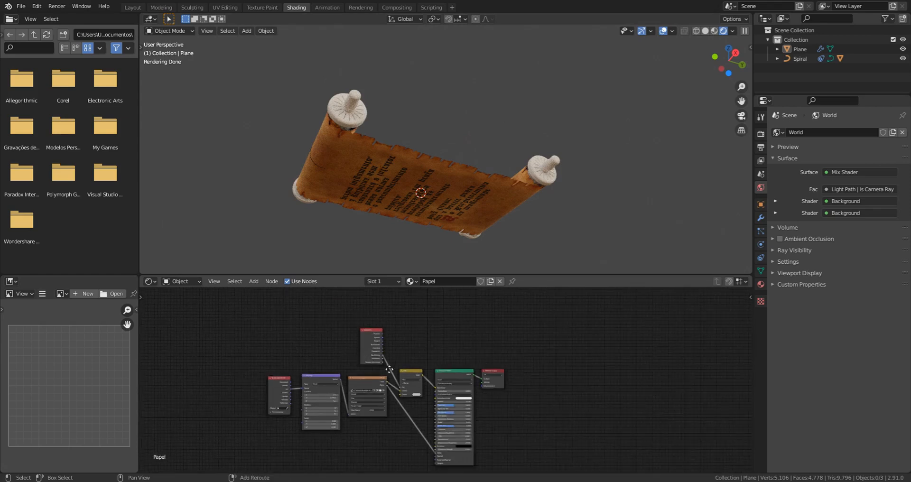
pyautogui.moveTo(389, 369); pyautogui.dragTo(412, 316, button='middle')
pyautogui.moveTo(267, 411); pyautogui.dragTo(398, 343)
pyautogui.hotkey('shift', 'd')
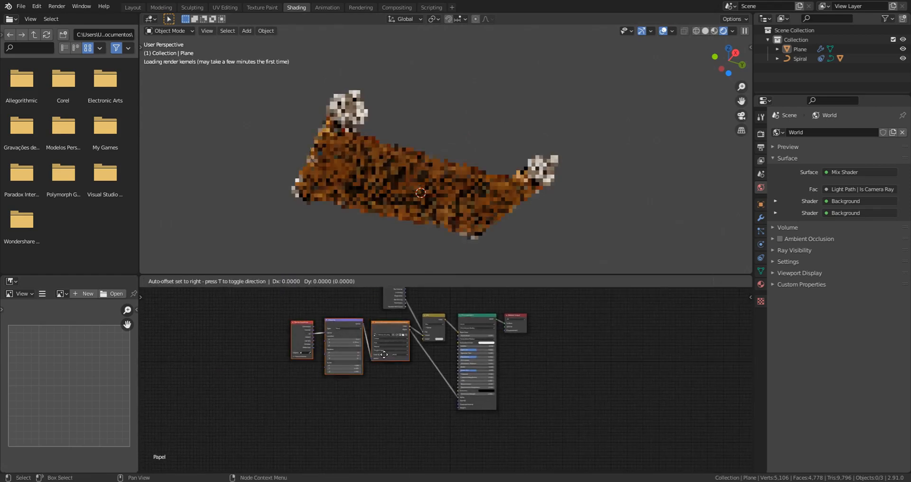
pyautogui.click(403, 411)
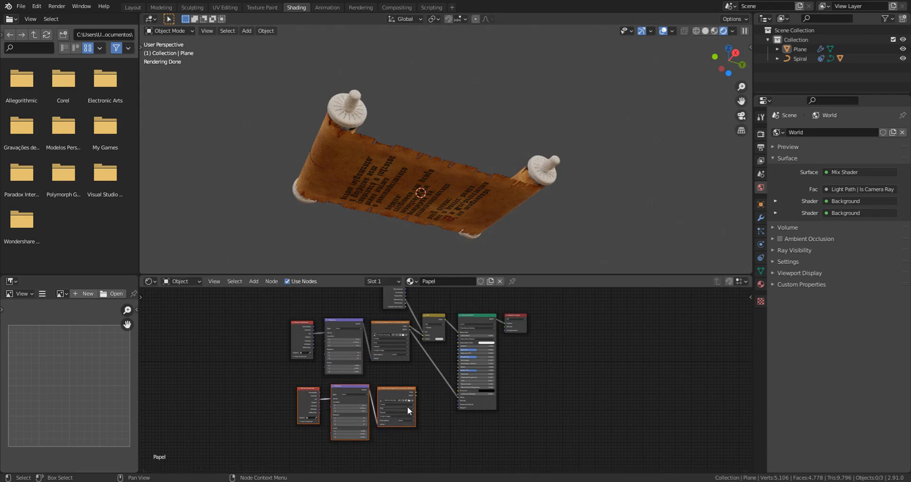
# Load the plain texture "textura do pergaminho.png" into the duplicated Image Texture node.
pyautogui.click(409, 400)
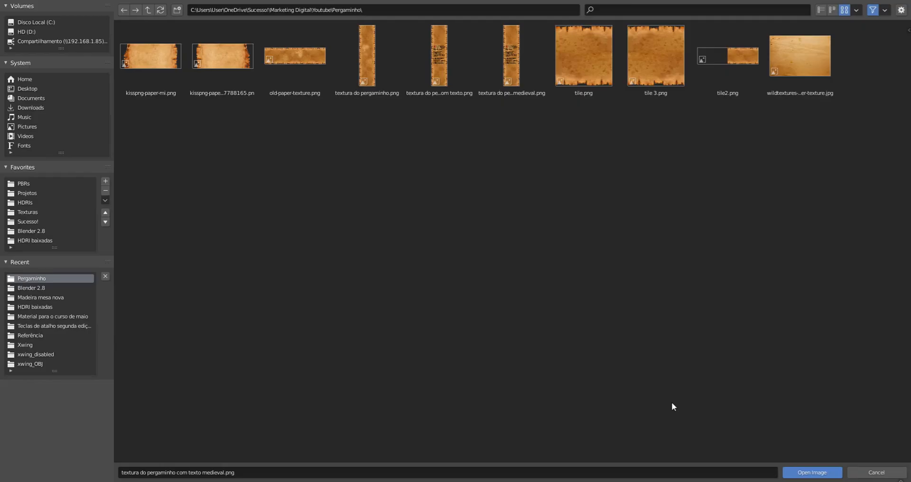
pyautogui.click(365, 45)
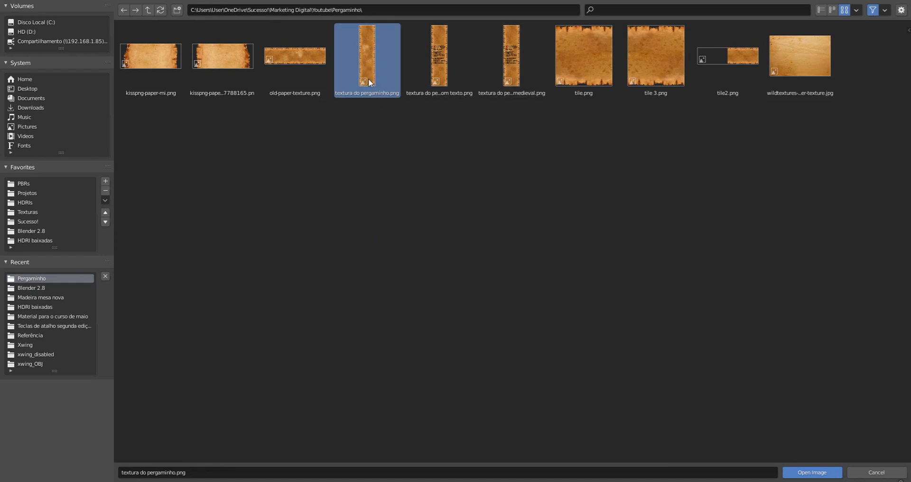
pyautogui.click(813, 472)
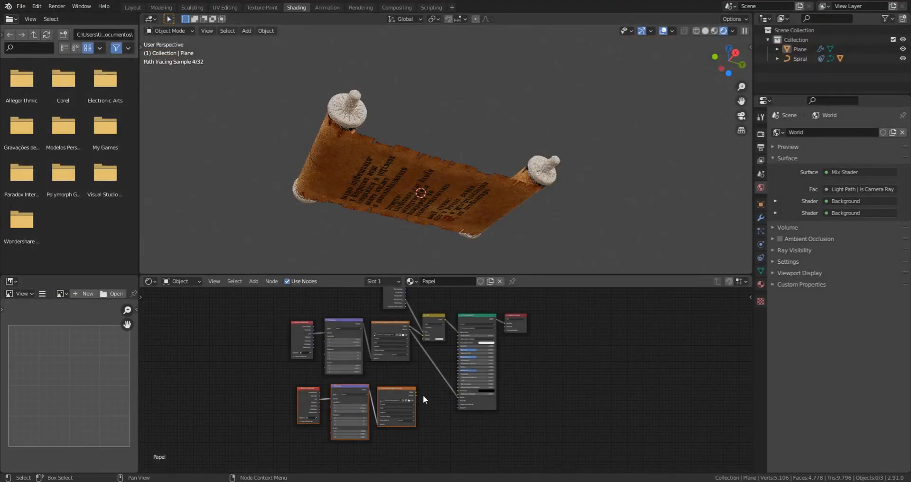
# Connect the duplicated image's Color output to the Mix node's Color2 input and check both sides of the scroll.
pyautogui.moveTo(417, 392); pyautogui.dragTo(424, 333)
pyautogui.scroll(3, 420, 378)
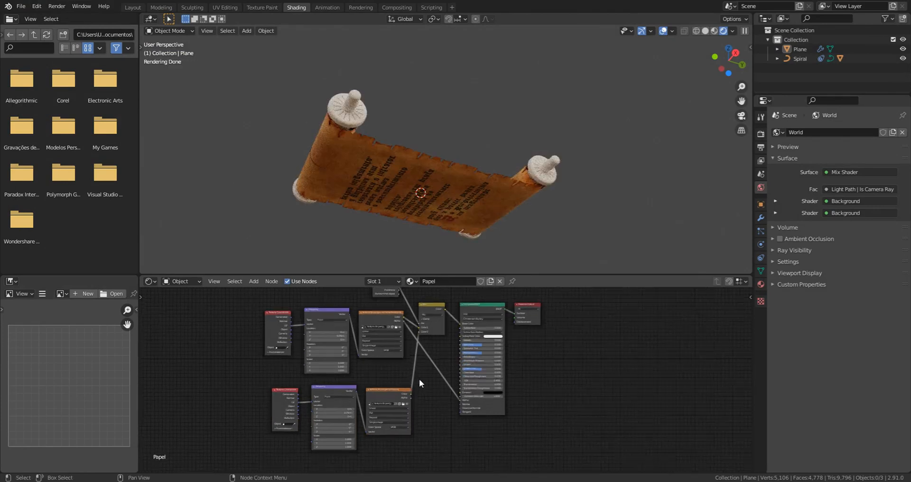
pyautogui.moveTo(408, 309); pyautogui.dragTo(409, 314)
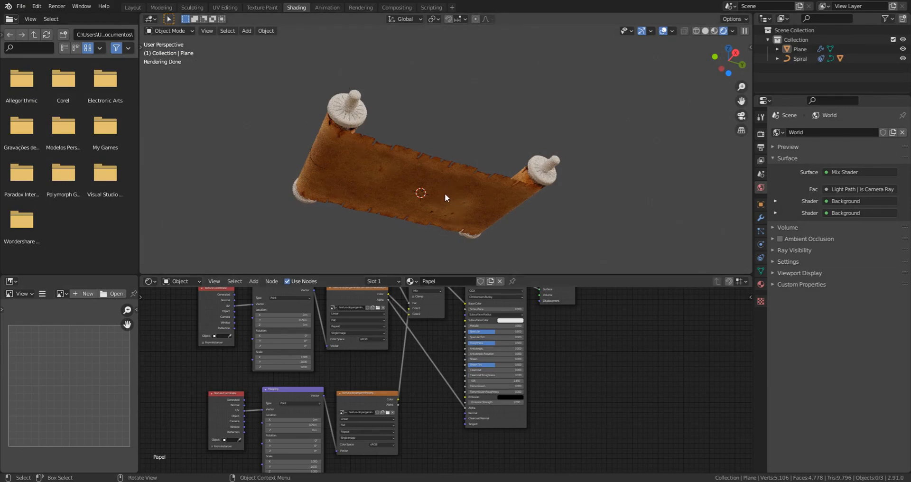
pyautogui.moveTo(426, 193)
pyautogui.mouseDown(button='middle')
pyautogui.moveTo(428, 185)
pyautogui.moveTo(432, 195)
pyautogui.moveTo(381, 230)
pyautogui.mouseUp(button='middle')
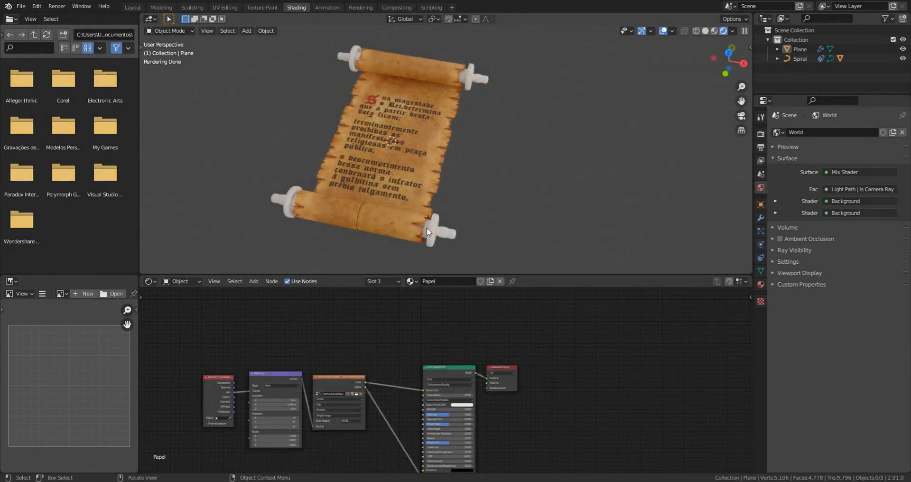
pyautogui.moveTo(422, 235)
pyautogui.mouseDown(button='middle')
pyautogui.moveTo(411, 197)
pyautogui.moveTo(403, 221)
pyautogui.moveTo(407, 181)
pyautogui.mouseUp(button='middle')
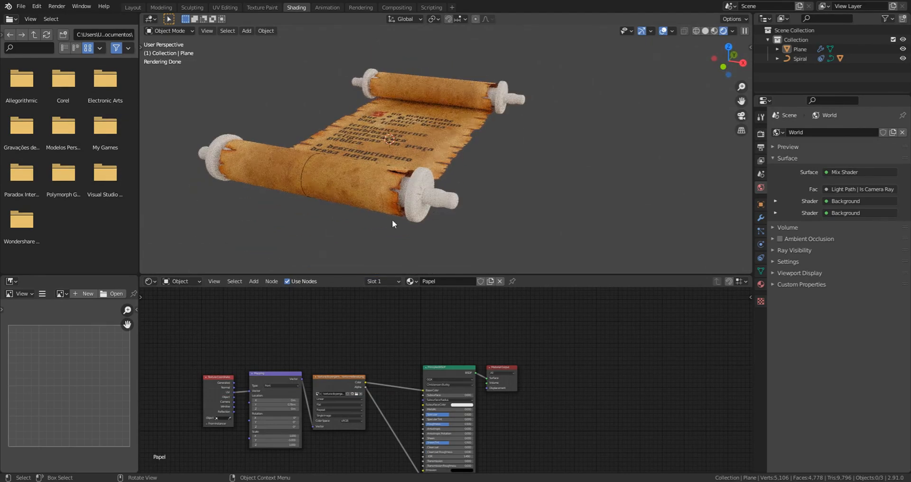
# In the front rod's mesh, select the face loop of the shaft inside the rolled paper and scale it by about 1.43, excluding X.
pyautogui.scroll(6, 419, 199)
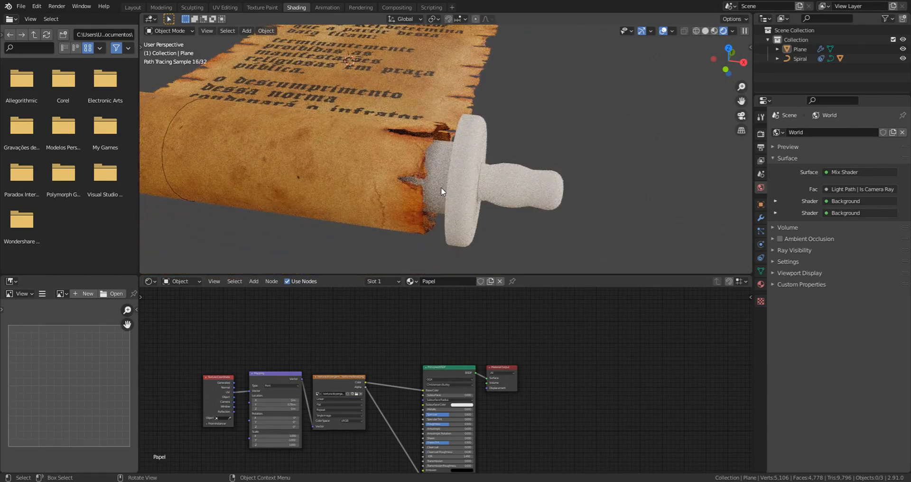
pyautogui.click(452, 187)
pyautogui.press('Tab')
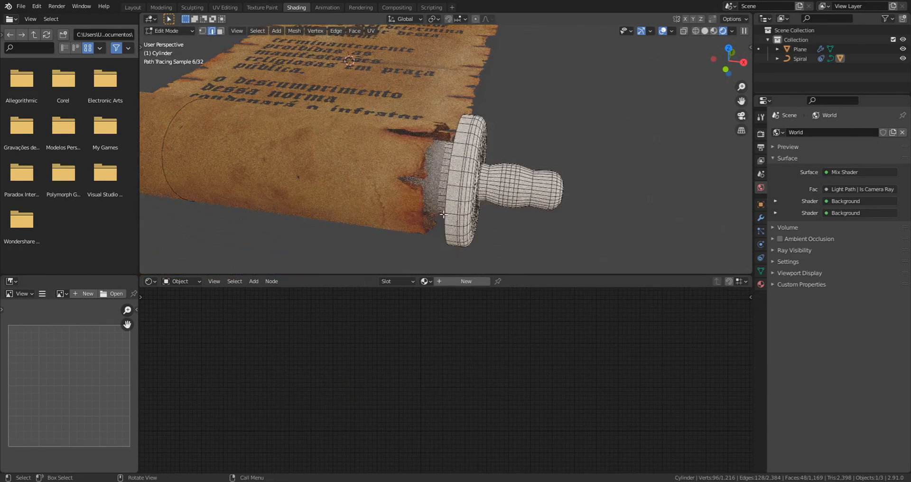
pyautogui.moveTo(453, 190); pyautogui.dragTo(485, 211, button='middle')
pyautogui.scroll(-5, 527, 188)
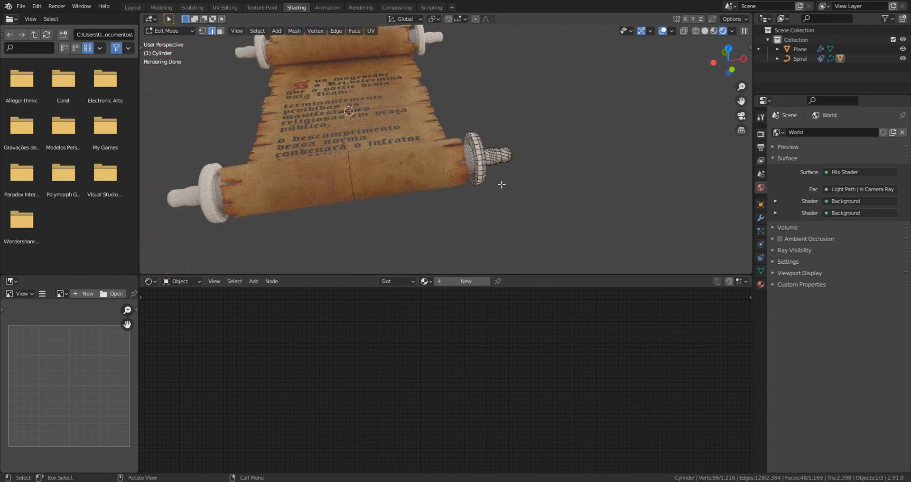
pyautogui.scroll(6, 501, 184)
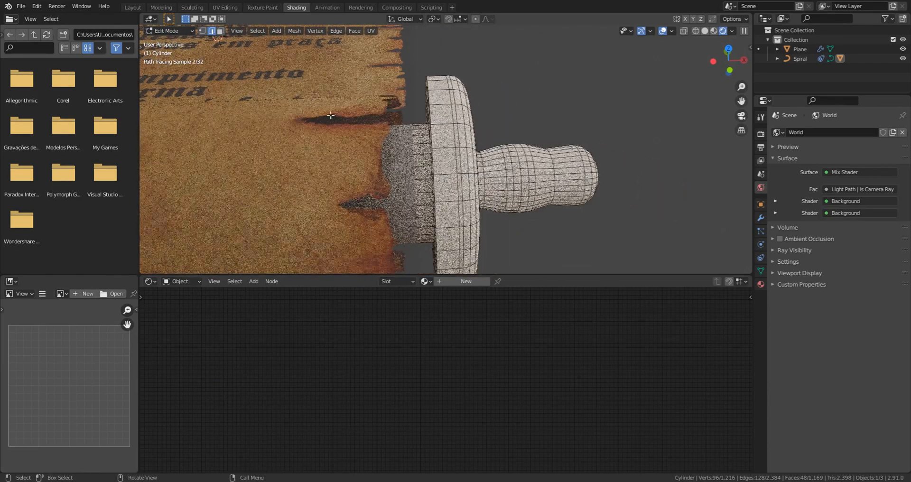
pyautogui.press('3')
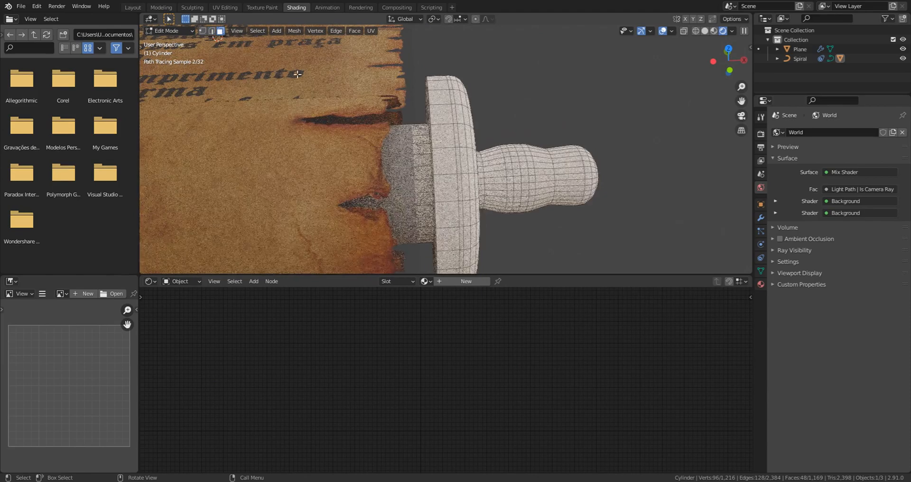
pyautogui.keyDown('alt'); pyautogui.keyDown('shift'); pyautogui.click(423, 156); pyautogui.keyUp('shift'); pyautogui.keyUp('alt')
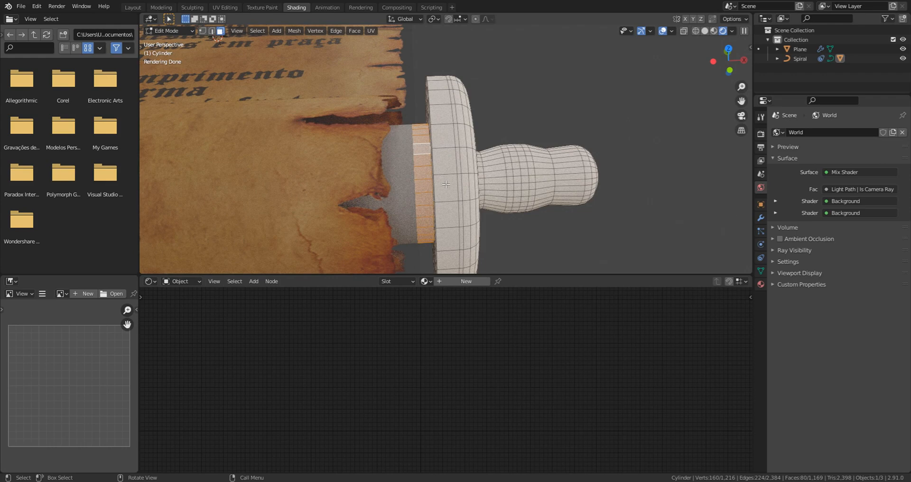
pyautogui.moveTo(446, 184); pyautogui.dragTo(461, 187, button='middle')
pyautogui.keyDown('alt'); pyautogui.click(435, 154); pyautogui.keyUp('alt')
pyautogui.press('s')
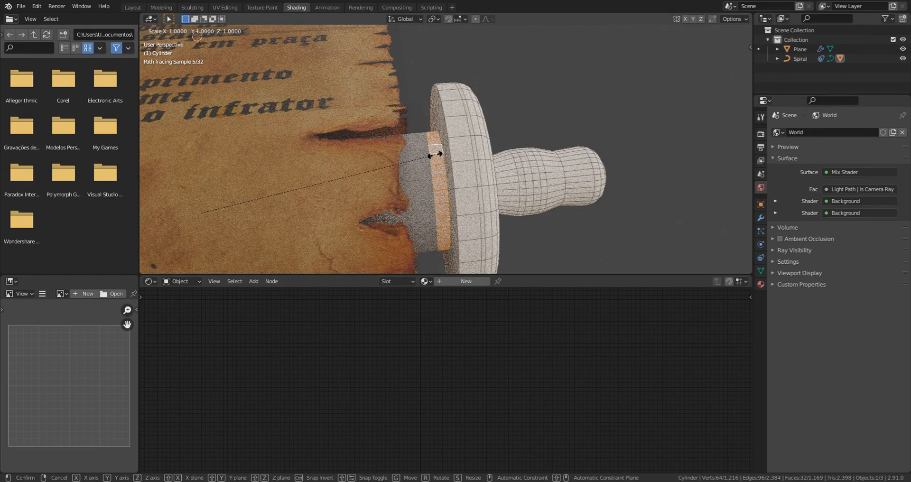
pyautogui.hotkey('shift', 'x')
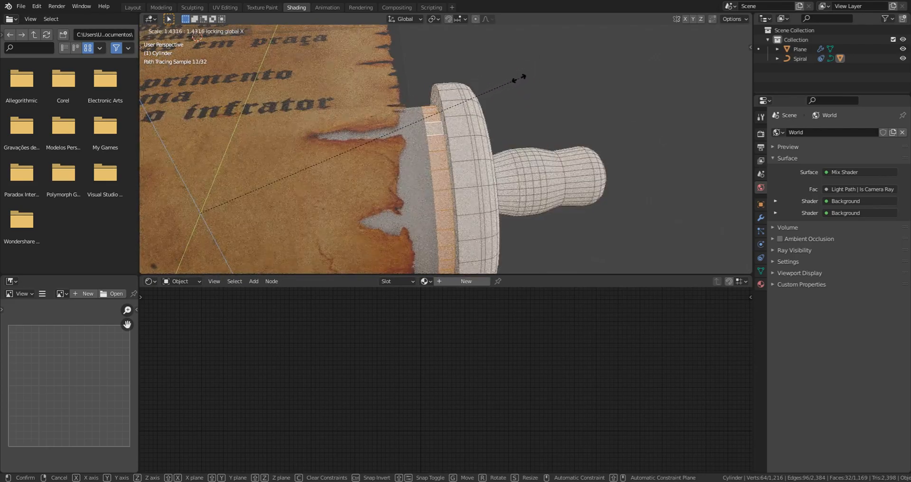
pyautogui.click(519, 79)
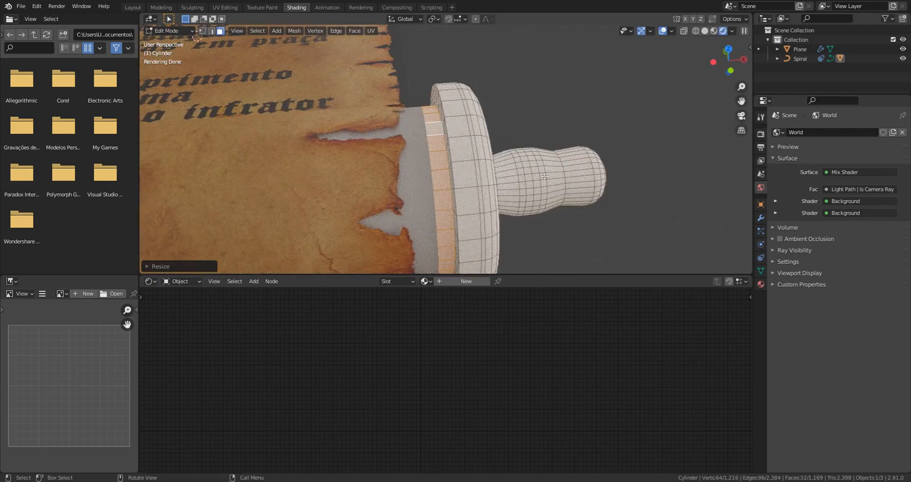
# From the top view, move the rod's end disc and handle about -0.052 m along X toward the paper, then return to Object Mode.
pyautogui.press('KP_7')
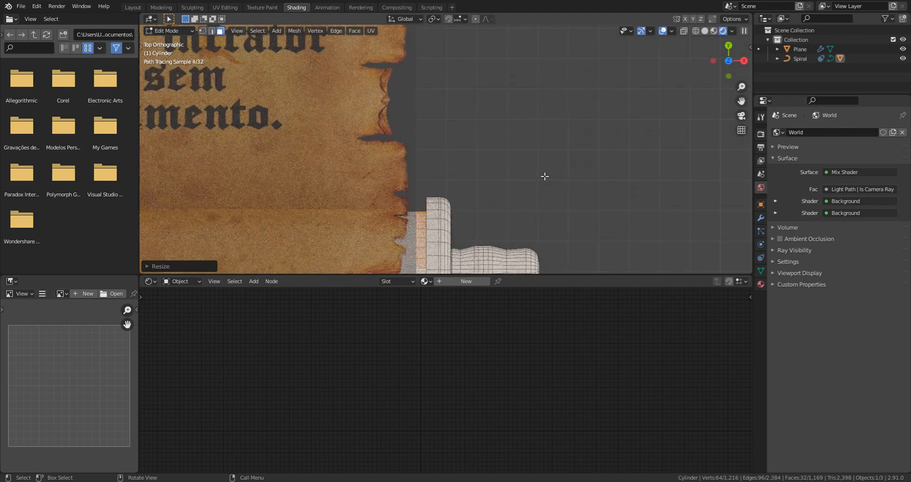
pyautogui.scroll(-6, 557, 179)
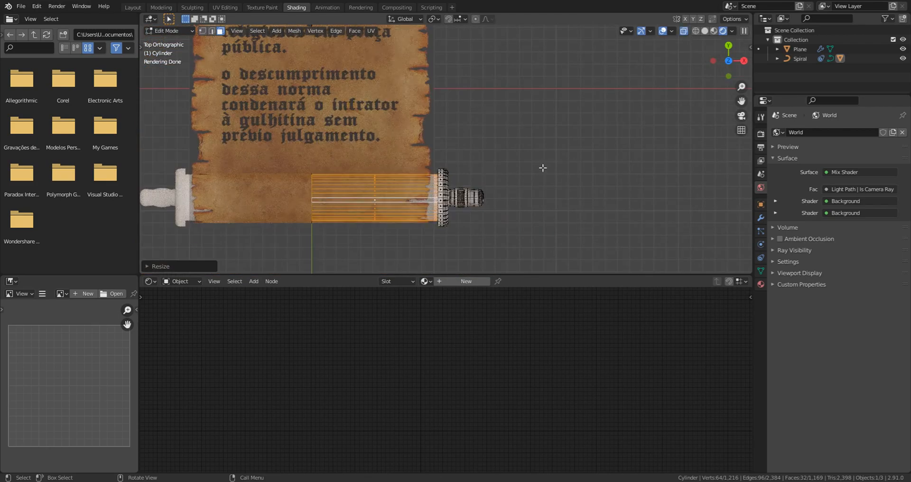
pyautogui.click(530, 192)
pyautogui.scroll(3, 529, 192)
pyautogui.keyDown('shift'); pyautogui.moveTo(509, 218); pyautogui.dragTo(531, 120, button='middle'); pyautogui.keyUp('shift')
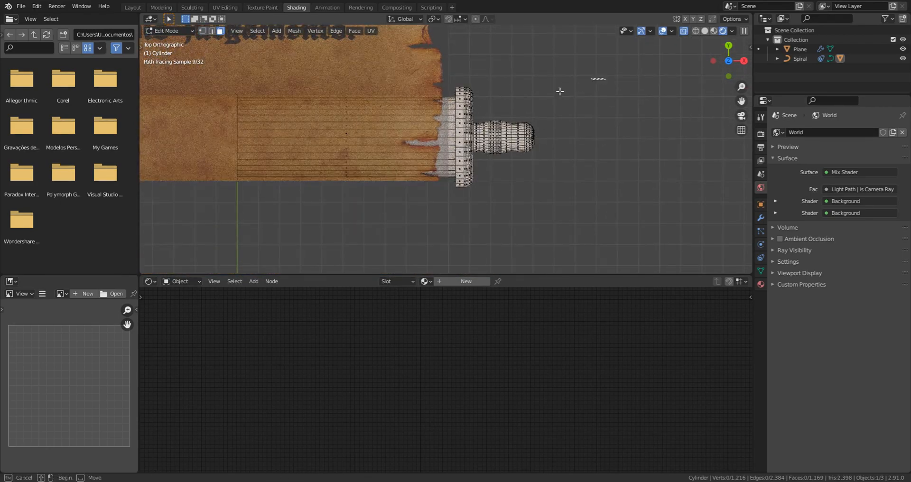
pyautogui.moveTo(605, 78); pyautogui.dragTo(452, 235)
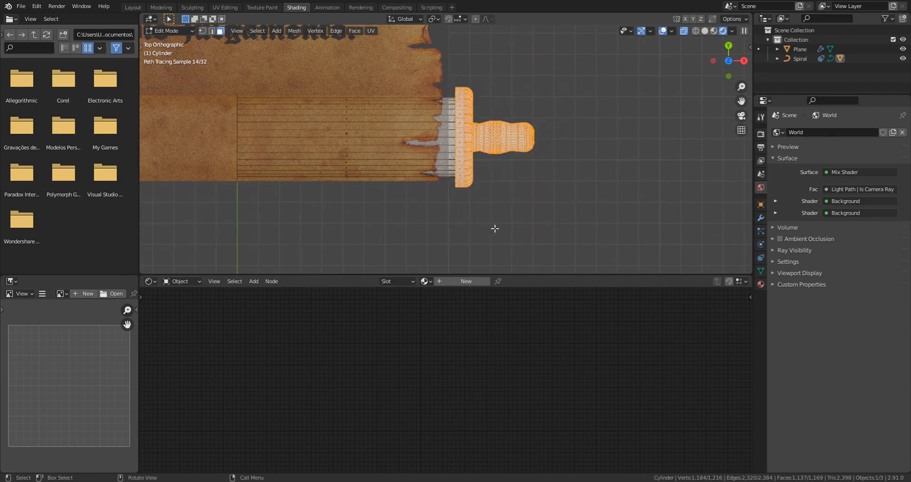
pyautogui.press('g')
pyautogui.press('x')
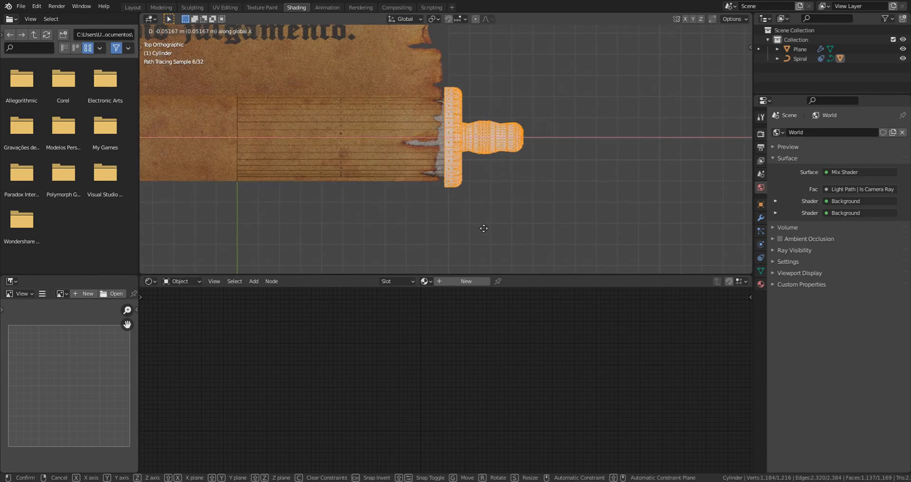
pyautogui.click(483, 229)
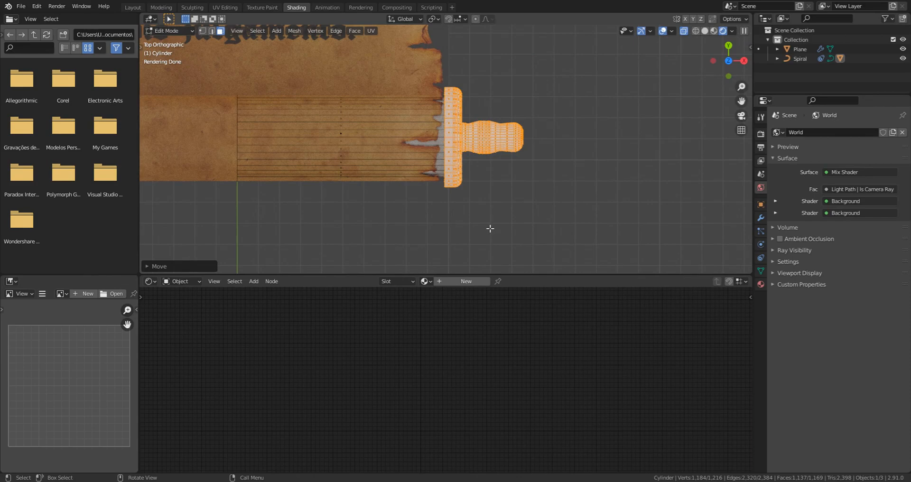
pyautogui.press('Tab')
pyautogui.moveTo(489, 227); pyautogui.dragTo(438, 231, button='middle')
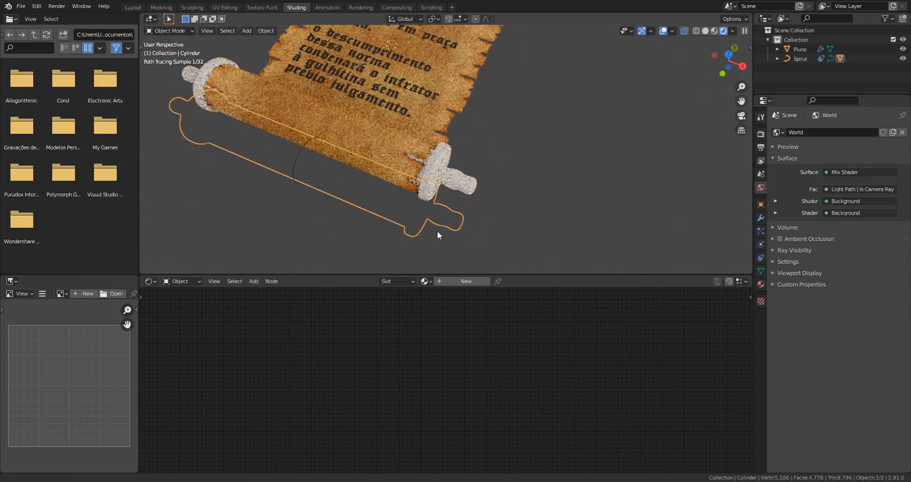
pyautogui.moveTo(387, 201); pyautogui.dragTo(387, 180, button='middle')
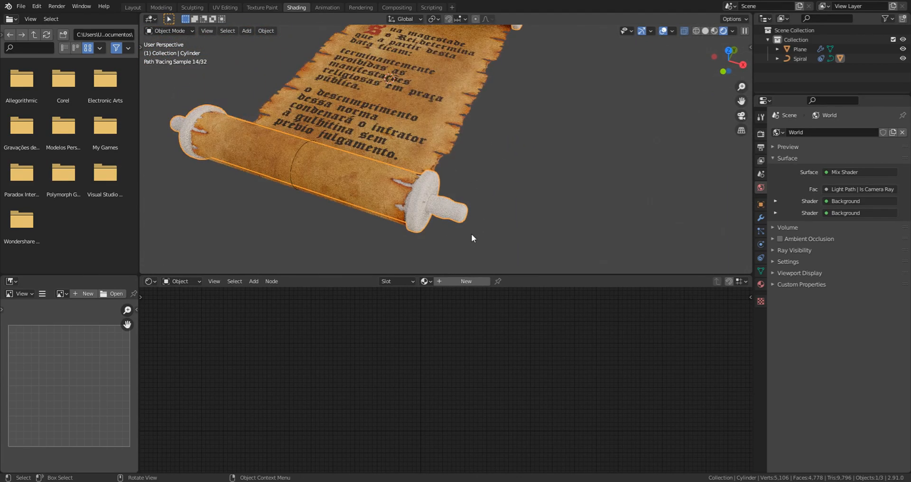
# Create a new material for the front rod and bring its Principled BSDF node into view.
pyautogui.click(463, 283)
pyautogui.moveTo(472, 347); pyautogui.dragTo(480, 300, button='middle')
pyautogui.scroll(2, 501, 393)
pyautogui.scroll(1, 502, 392)
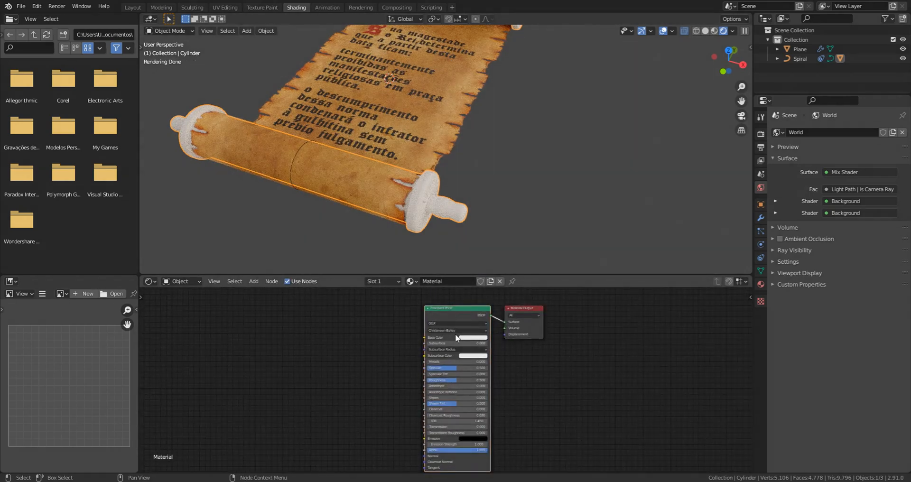
# Run Principled Texture Setup on the rod's shader with the Wood026_2K Color, Normal and Roughness maps, leaving out Displacement.
pyautogui.hotkey('ctrl', 'shift', 't')
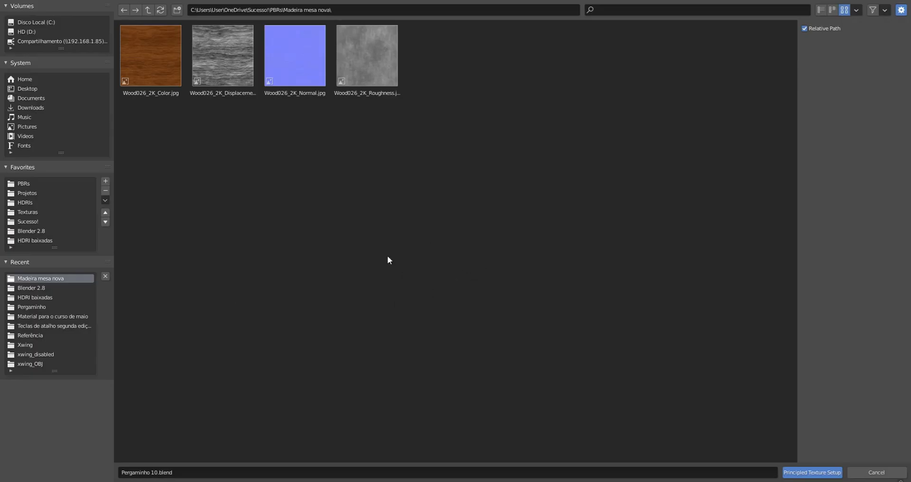
pyautogui.click(147, 72)
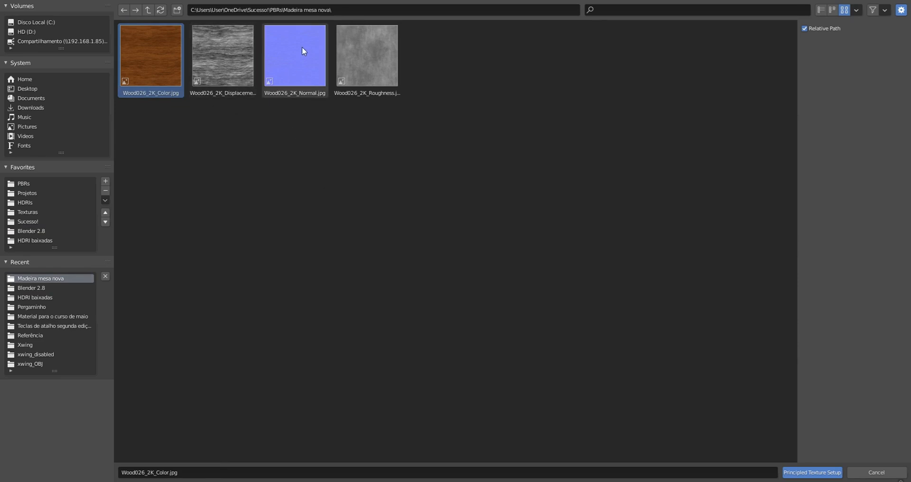
pyautogui.keyDown('shift'); pyautogui.click(292, 55); pyautogui.keyUp('shift')
pyautogui.keyDown('shift'); pyautogui.click(361, 83); pyautogui.keyUp('shift')
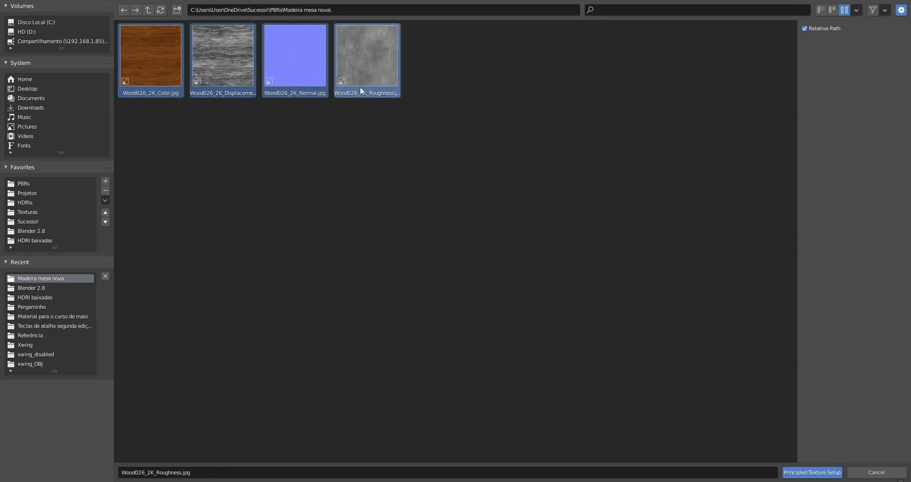
pyautogui.keyDown('shift'); pyautogui.click(233, 53); pyautogui.keyUp('shift')
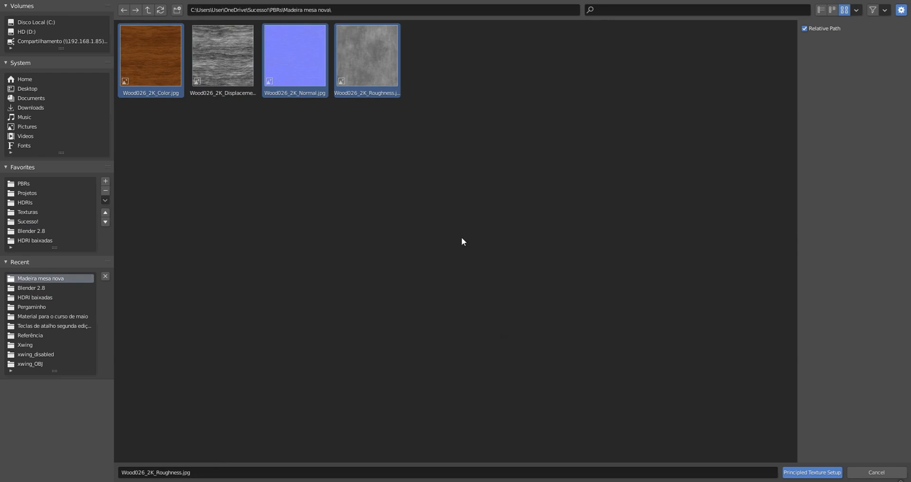
pyautogui.click(796, 473)
pyautogui.scroll(-2, 482, 372)
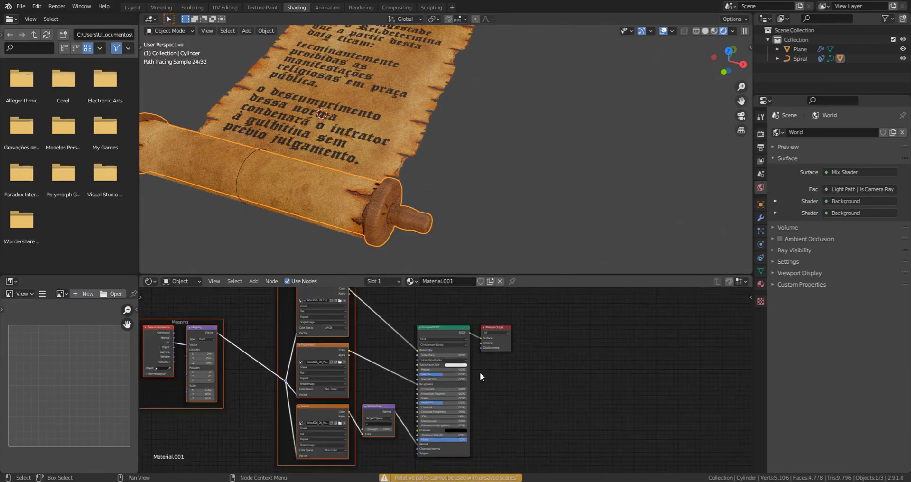
pyautogui.keyDown('shift'); pyautogui.scroll(-2, 462, 376); pyautogui.keyUp('shift')
pyautogui.scroll(1, 448, 381)
pyautogui.keyDown('shift'); pyautogui.scroll(1, 449, 380); pyautogui.keyUp('shift')
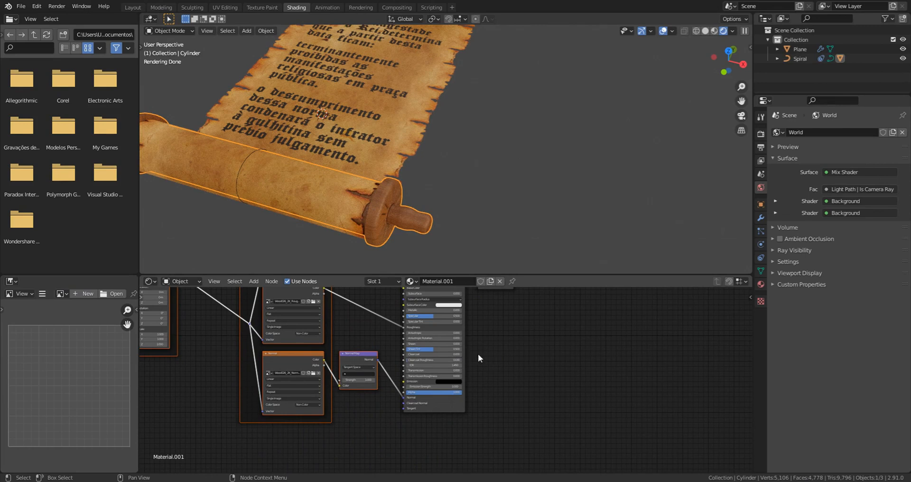
pyautogui.moveTo(494, 349); pyautogui.dragTo(518, 368, button='middle')
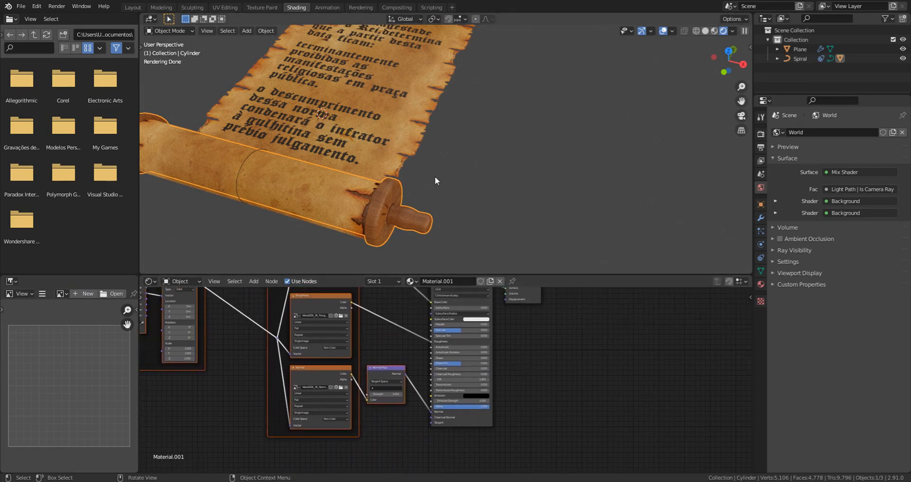
# Assign the UVMap coordinates in the Normal Map node of the front rod's wood material.
pyautogui.click(21, 5)
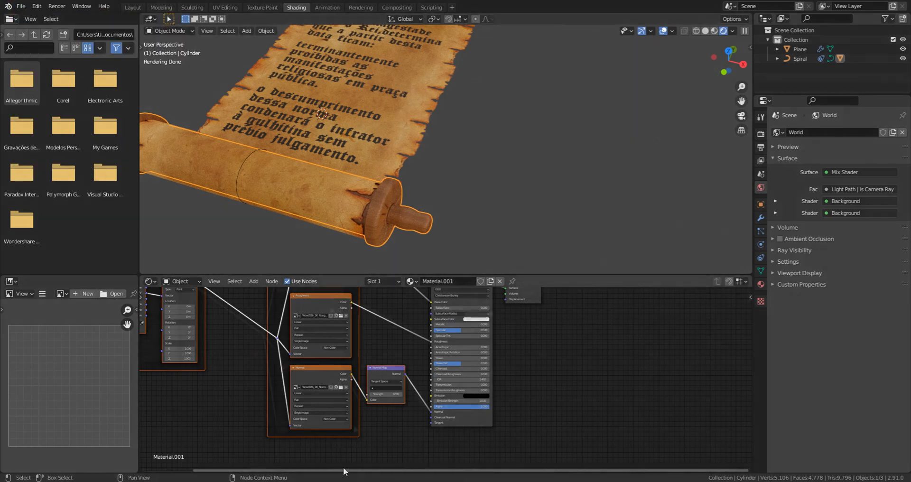
pyautogui.scroll(2, 354, 437)
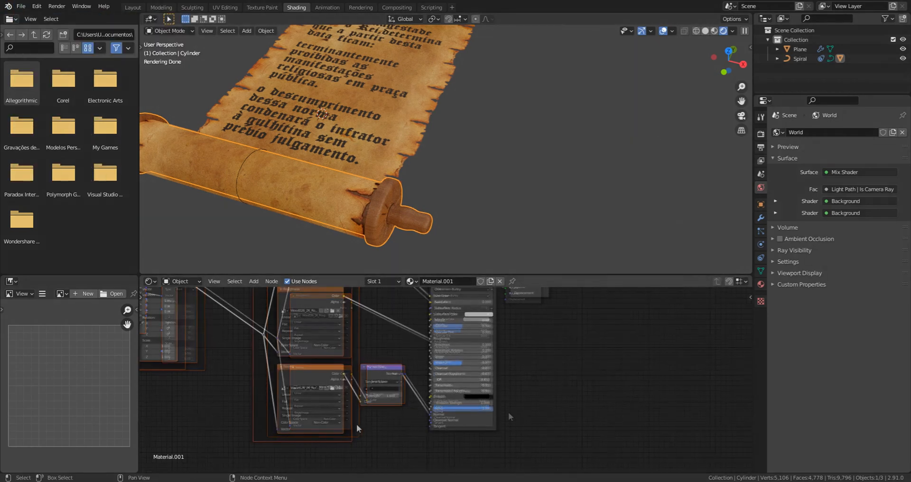
pyautogui.click(380, 390)
pyautogui.click(394, 399)
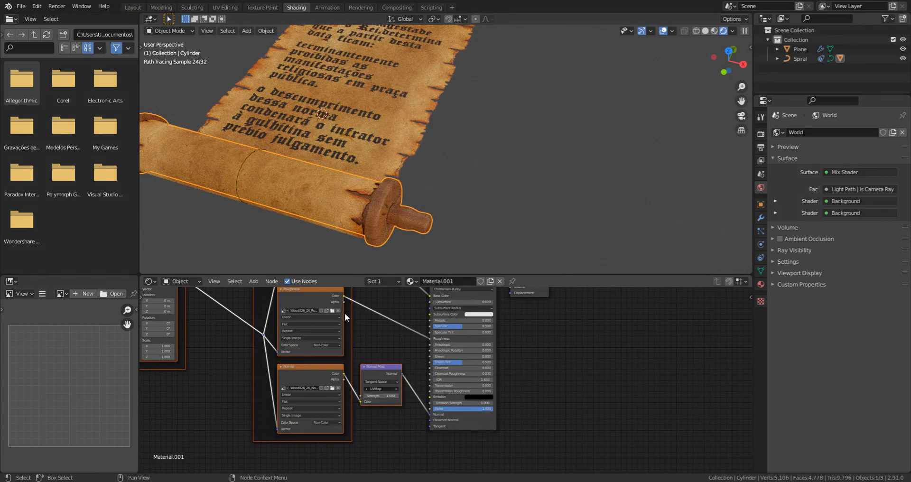
pyautogui.scroll(5, 380, 214)
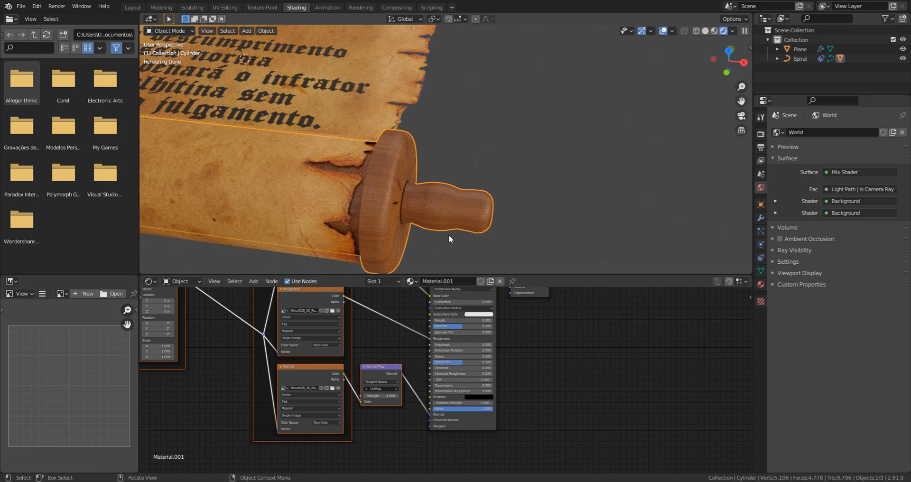
# In Material Preview shading, unwrap the front rod's entire mesh and return to Object Mode.
pyautogui.click(715, 31)
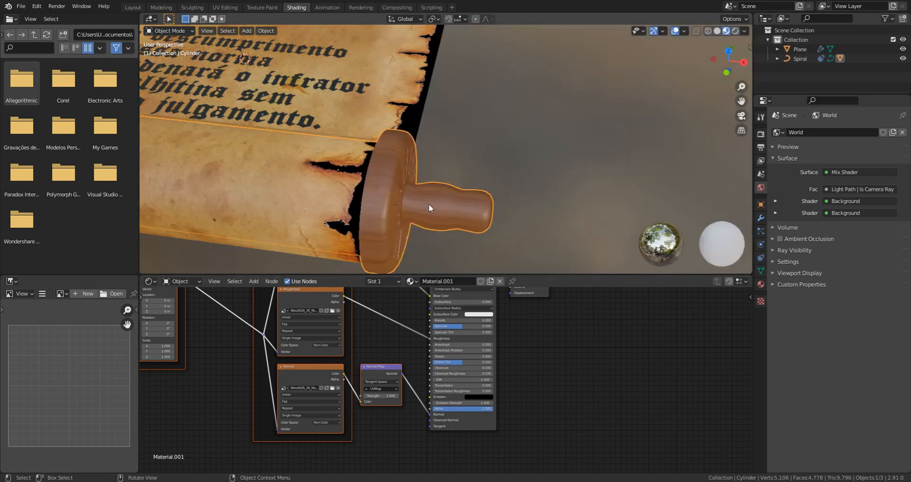
pyautogui.moveTo(429, 204)
pyautogui.mouseDown(button='middle')
pyautogui.moveTo(343, 189)
pyautogui.moveTo(377, 157)
pyautogui.mouseUp(button='middle')
pyautogui.click(379, 156)
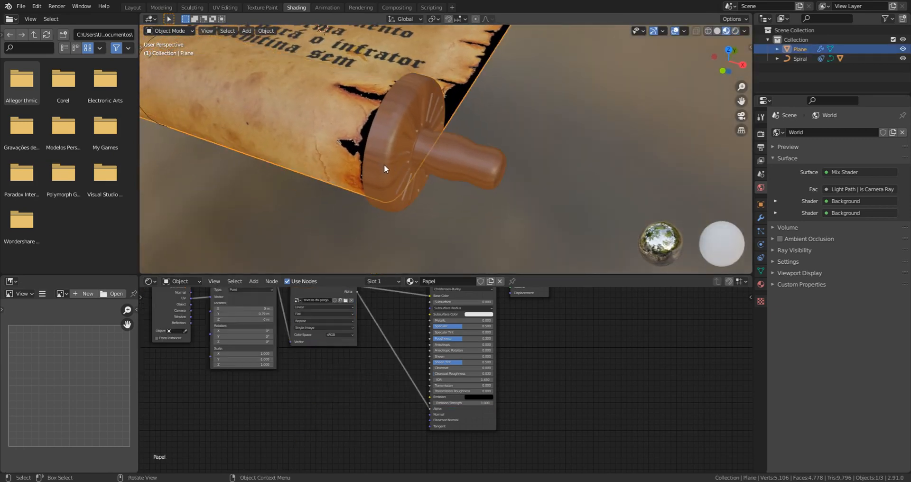
pyautogui.click(384, 164)
pyautogui.press('Tab')
pyautogui.scroll(3, 408, 201)
pyautogui.scroll(-2, 408, 200)
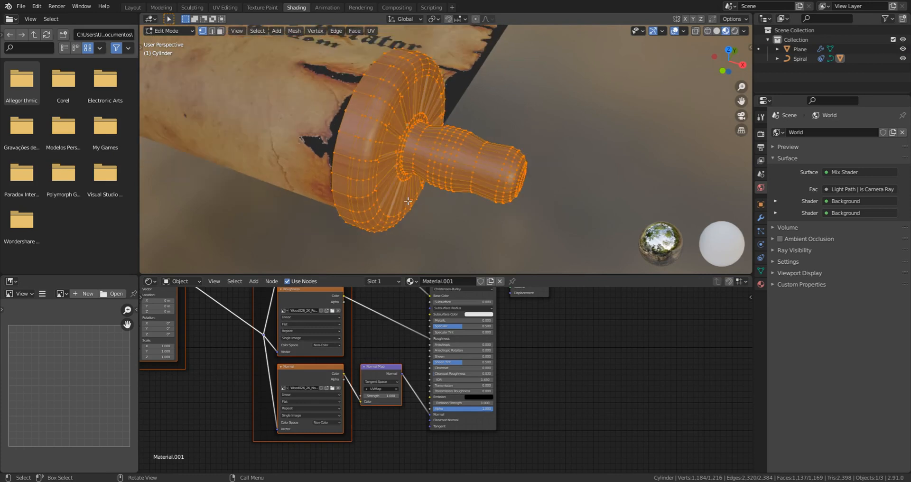
pyautogui.press('u')
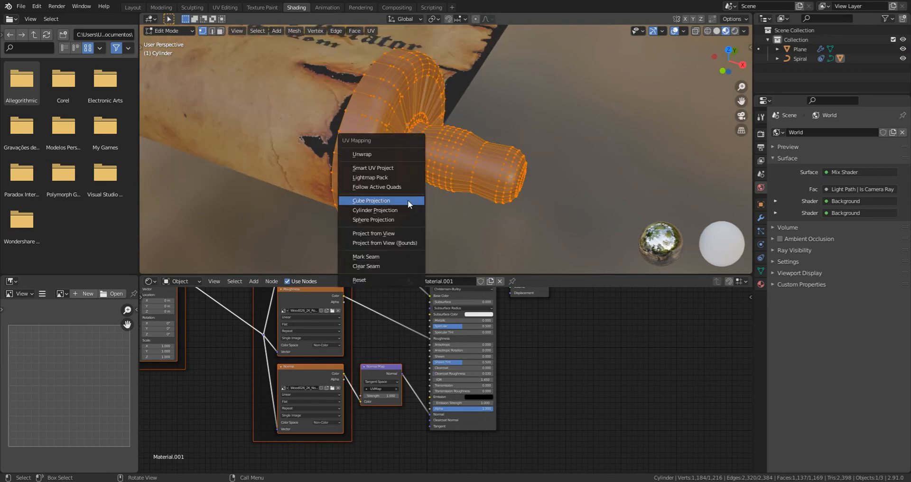
pyautogui.click(390, 153)
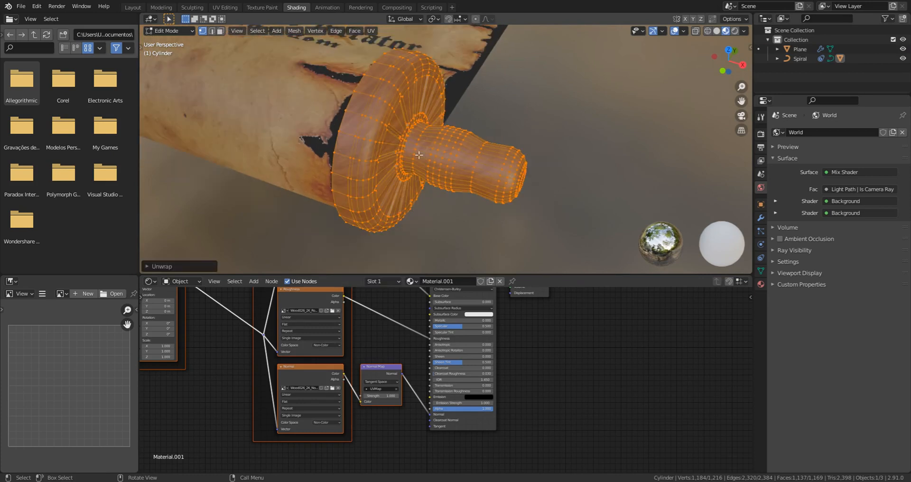
pyautogui.press('Tab')
pyautogui.moveTo(389, 145); pyautogui.dragTo(643, 88, button='middle')
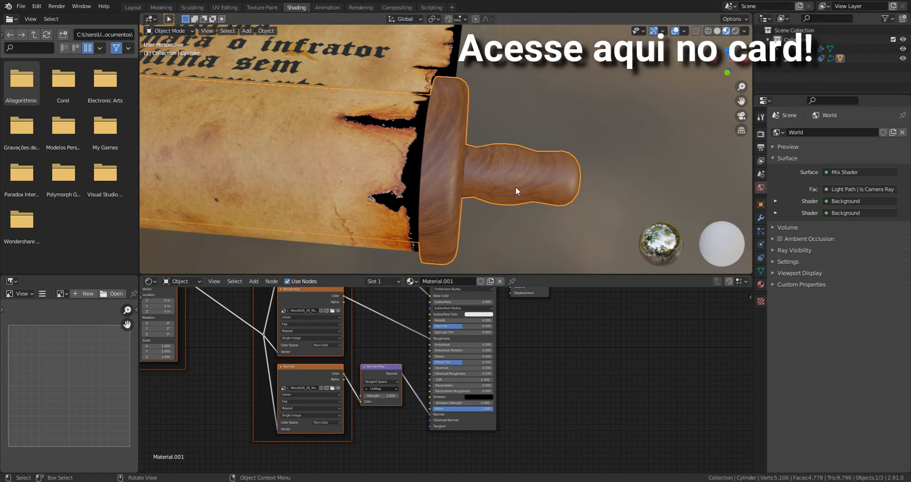
# From the top view with X-ray on, select only the rod's handle, apply Cube Projection to its UVs, and return to Object Mode.
pyautogui.press('KP_7')
pyautogui.keyDown('shift'); pyautogui.moveTo(484, 230); pyautogui.dragTo(373, 154, button='middle'); pyautogui.keyUp('shift')
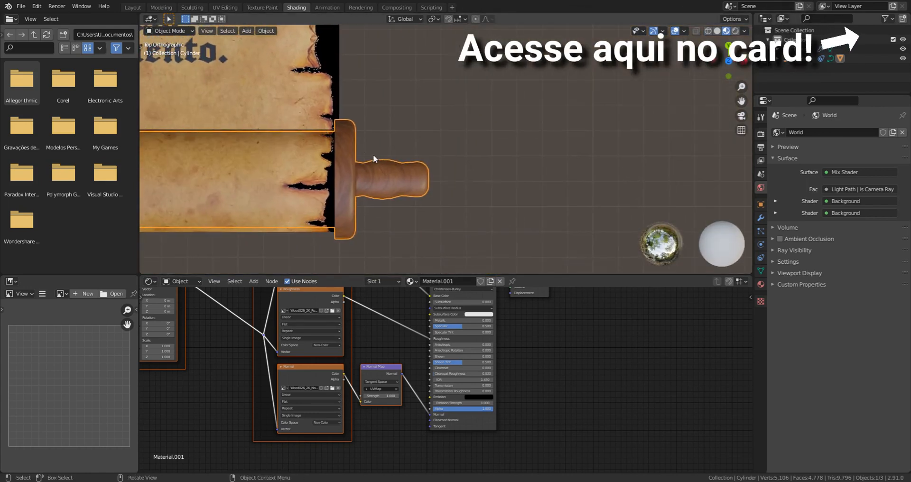
pyautogui.scroll(2, 402, 193)
pyautogui.keyDown('shift'); pyautogui.moveTo(402, 192); pyautogui.dragTo(395, 172, button='middle'); pyautogui.keyUp('shift')
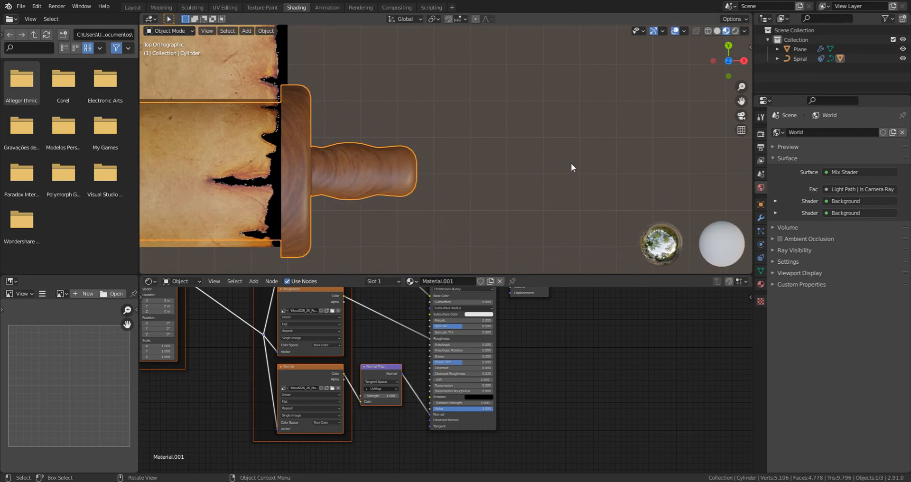
pyautogui.press('Tab')
pyautogui.hotkey('alt', 'a')
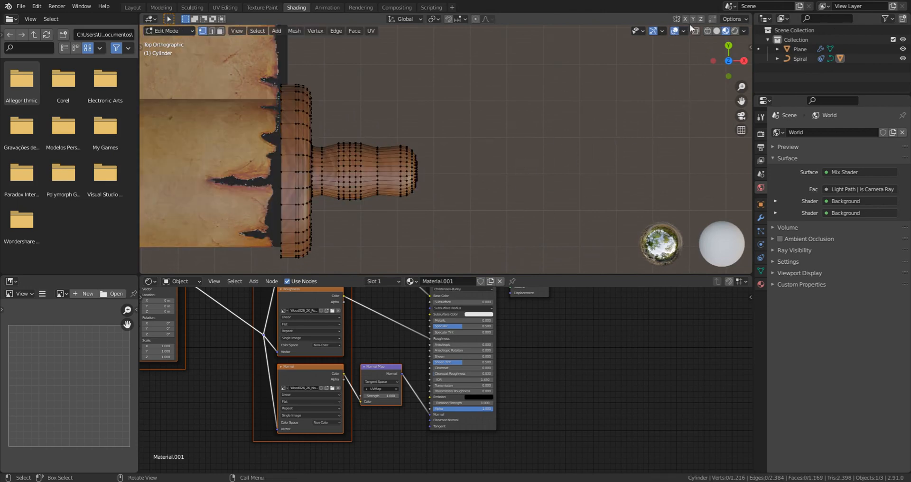
pyautogui.click(694, 33)
pyautogui.moveTo(488, 95); pyautogui.dragTo(315, 234)
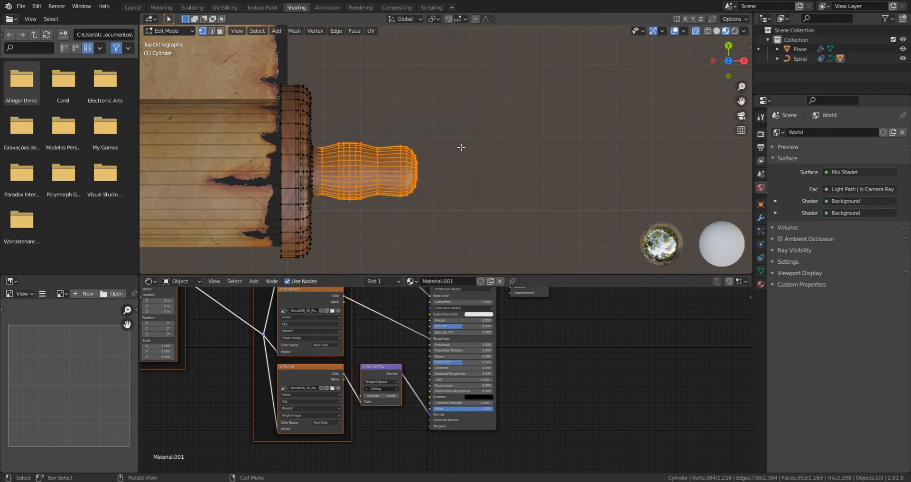
pyautogui.press('u')
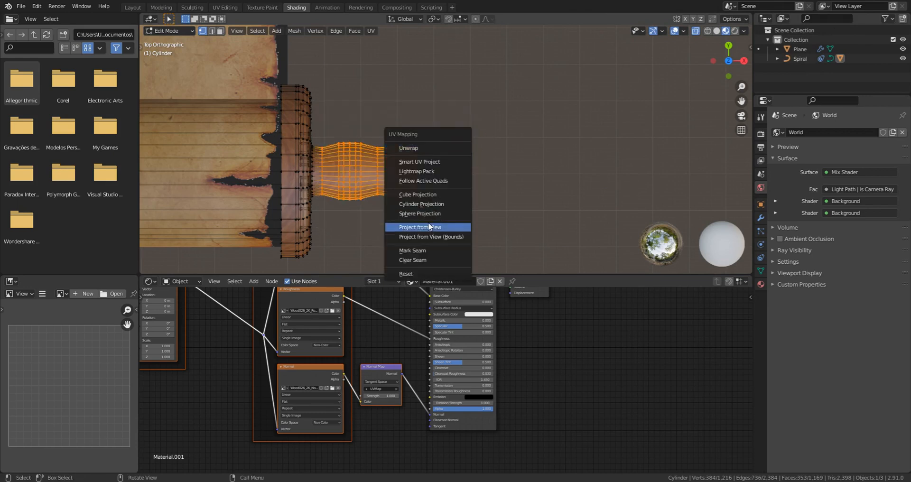
pyautogui.click(425, 193)
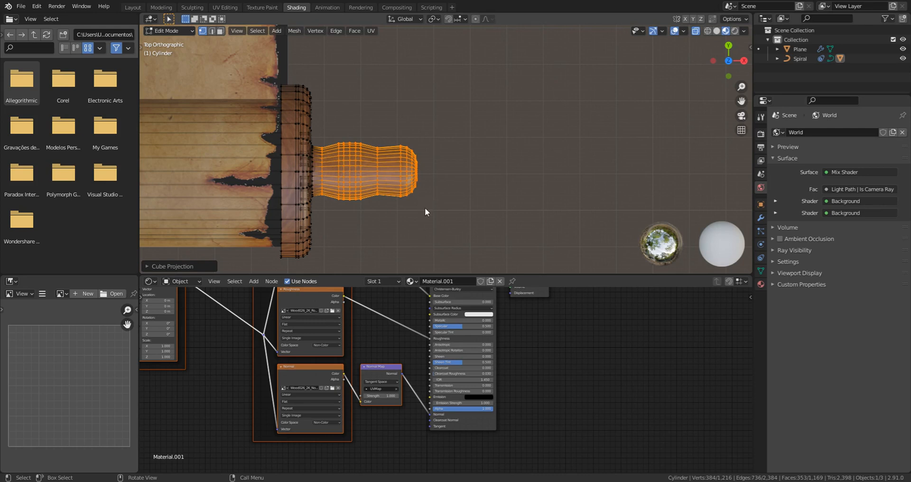
pyautogui.press('Tab')
pyautogui.moveTo(425, 207); pyautogui.dragTo(379, 169, button='middle')
pyautogui.scroll(-3, 356, 113)
pyautogui.keyDown('shift'); pyautogui.moveTo(355, 109); pyautogui.dragTo(343, 169, button='middle'); pyautogui.keyUp('shift')
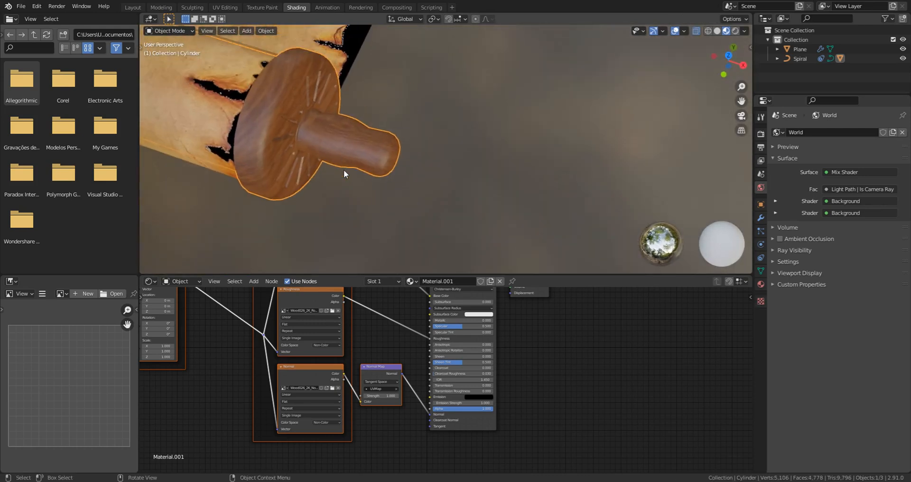
# Raise the wood material's Metallic value to about 0.714 and show the whole scroll in Rendered shading.
pyautogui.moveTo(438, 321); pyautogui.dragTo(485, 317)
pyautogui.press('z')
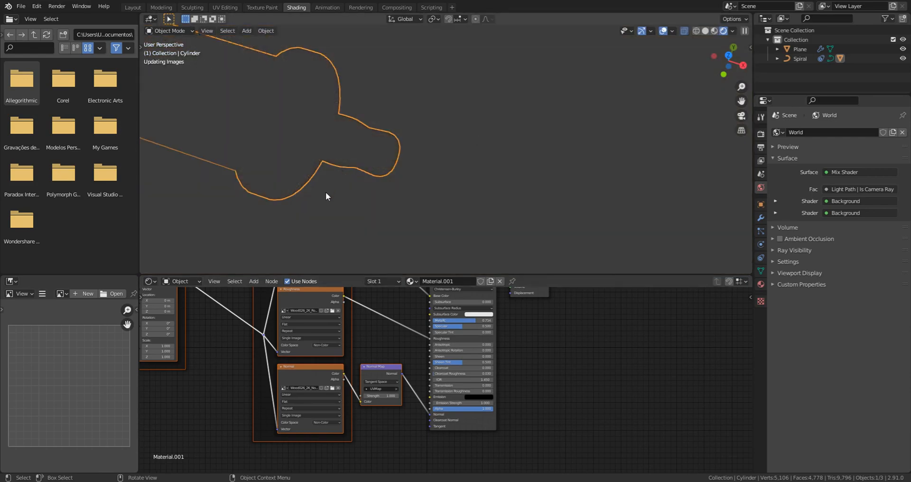
pyautogui.moveTo(330, 183)
pyautogui.mouseDown(button='middle')
pyautogui.moveTo(334, 170)
pyautogui.moveTo(377, 196)
pyautogui.moveTo(391, 175)
pyautogui.moveTo(365, 220)
pyautogui.mouseUp(button='middle')
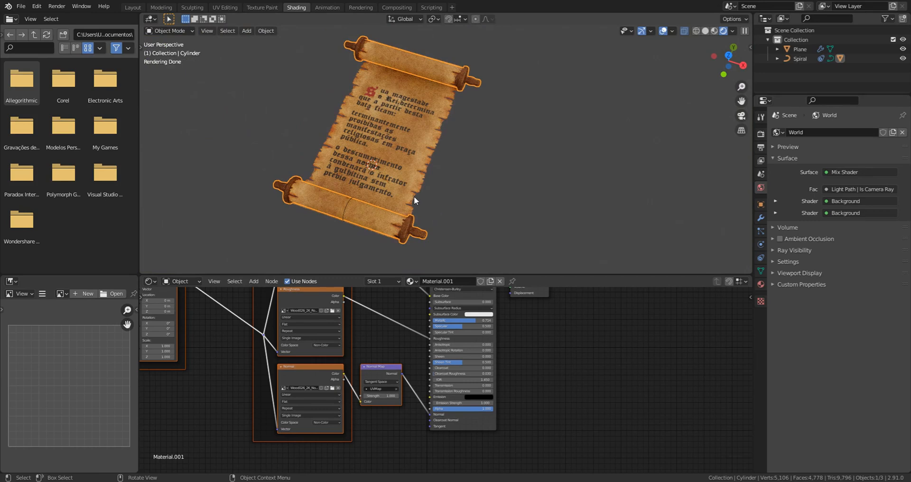
# In the Animation workspace, move the spiral curve along Y to about -1.42 m and insert a Location keyframe at frame 1.
pyautogui.click(333, 7)
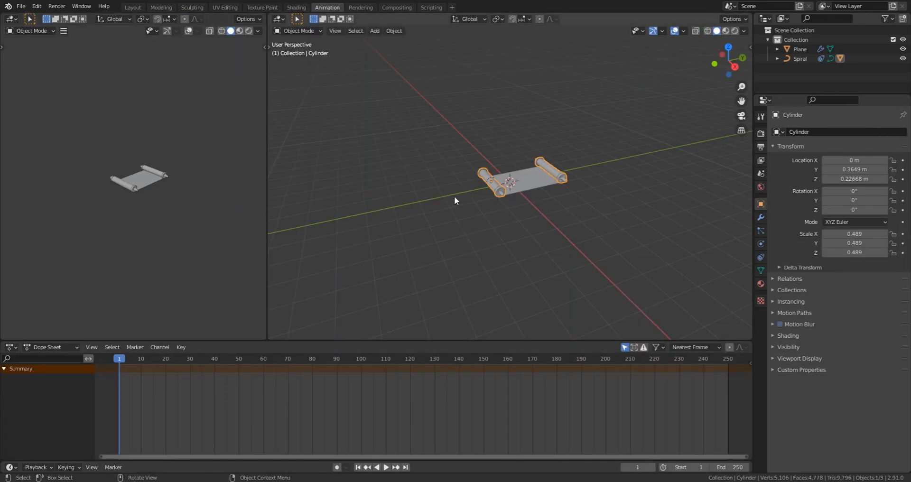
pyautogui.moveTo(454, 196); pyautogui.dragTo(498, 210, button='middle')
pyautogui.scroll(8, 492, 212)
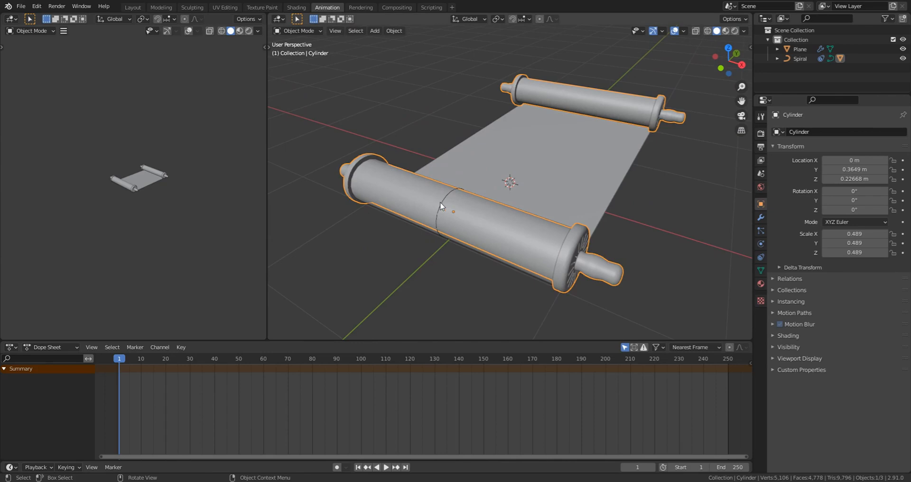
pyautogui.click(440, 202)
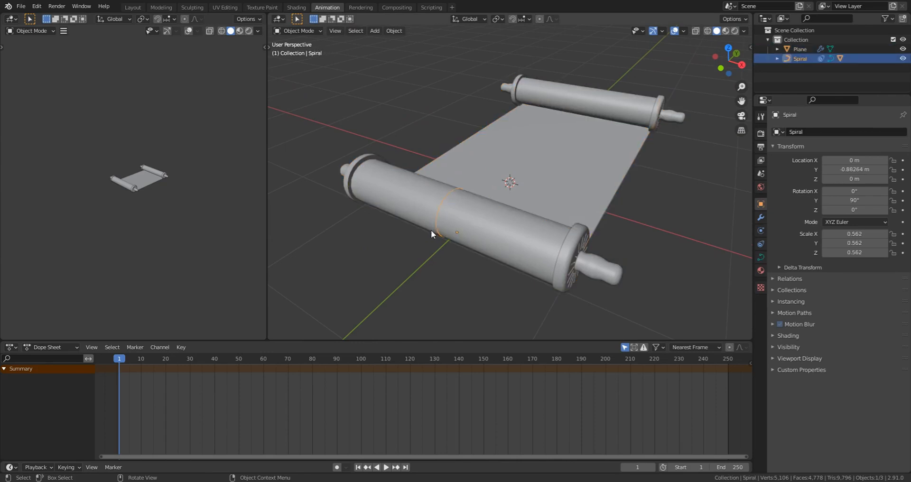
pyautogui.press('g')
pyautogui.press('y')
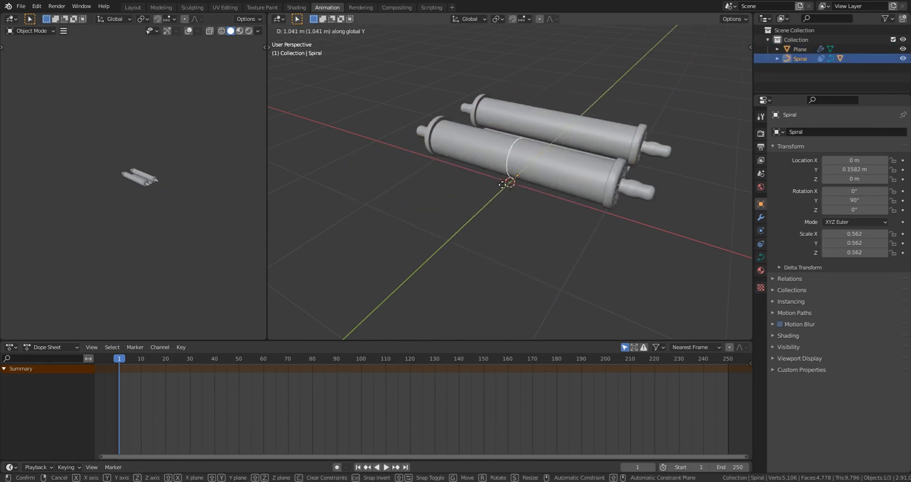
pyautogui.click(381, 326)
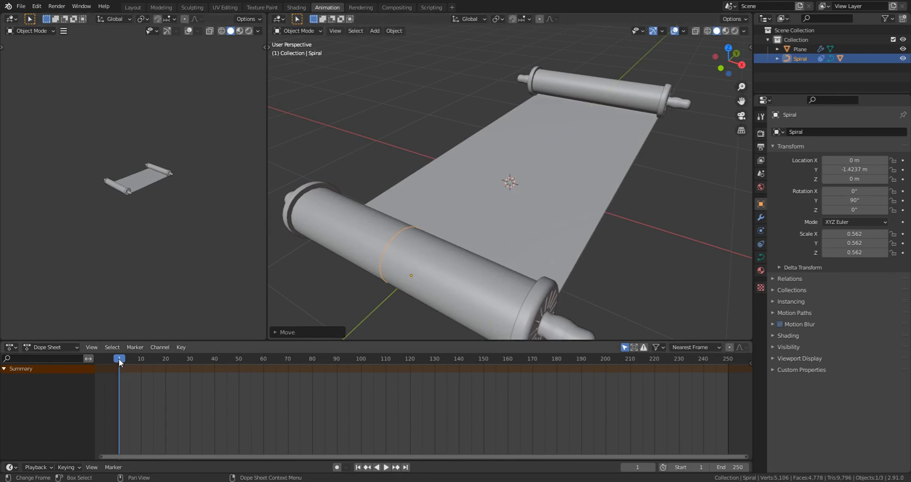
pyautogui.press('i')
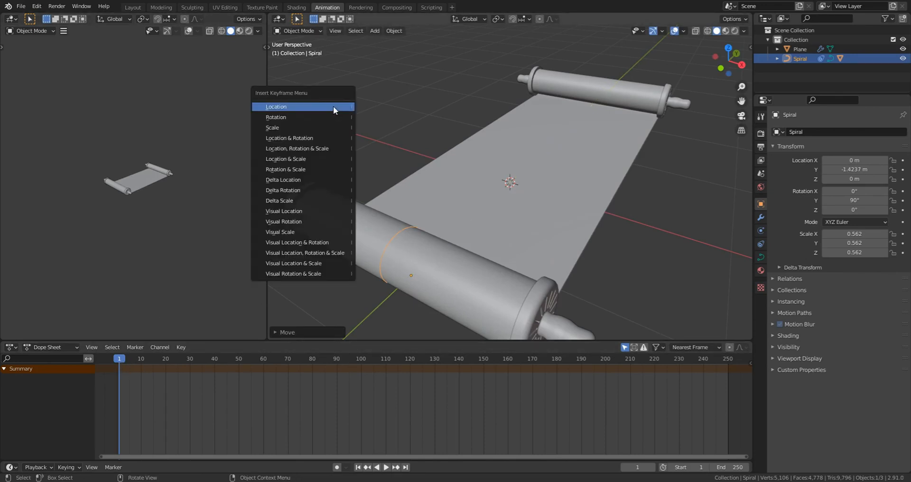
pyautogui.click(334, 106)
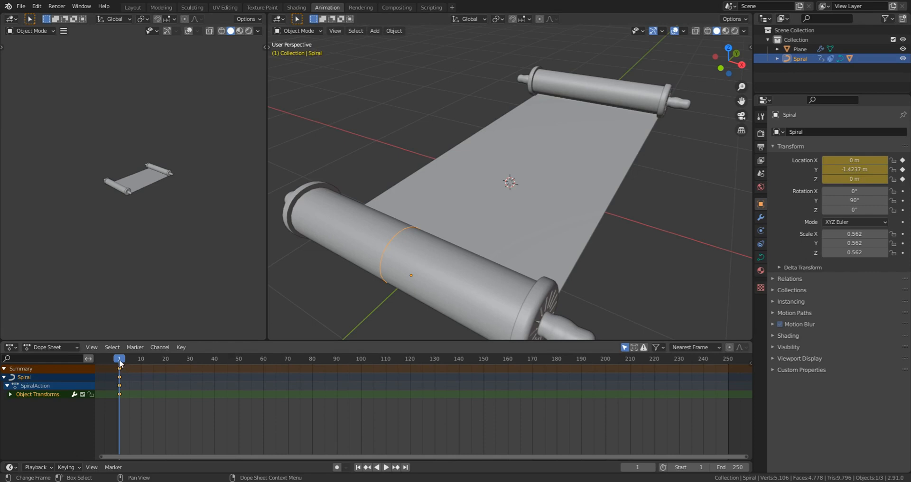
# At frame 40, move the spiral curve along Y to about 0.35 m and insert a Location keyframe.
pyautogui.press('space')
pyautogui.moveTo(120, 361); pyautogui.dragTo(215, 360)
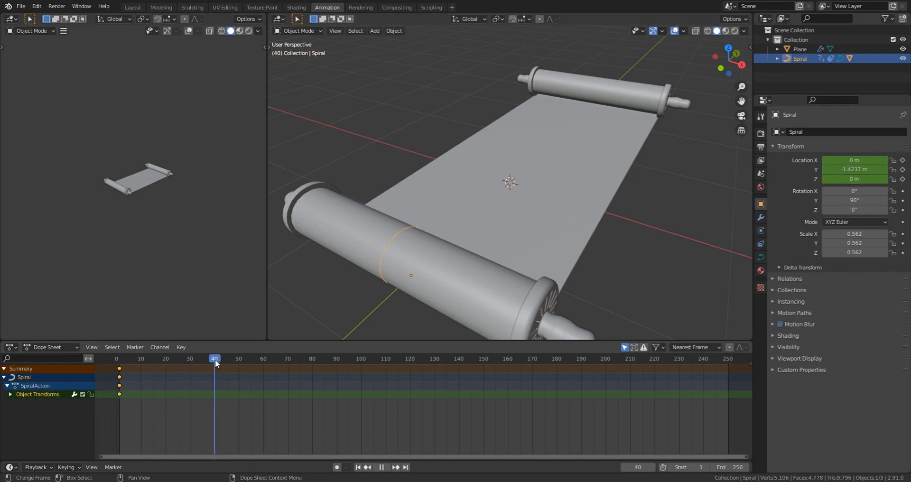
pyautogui.press('space')
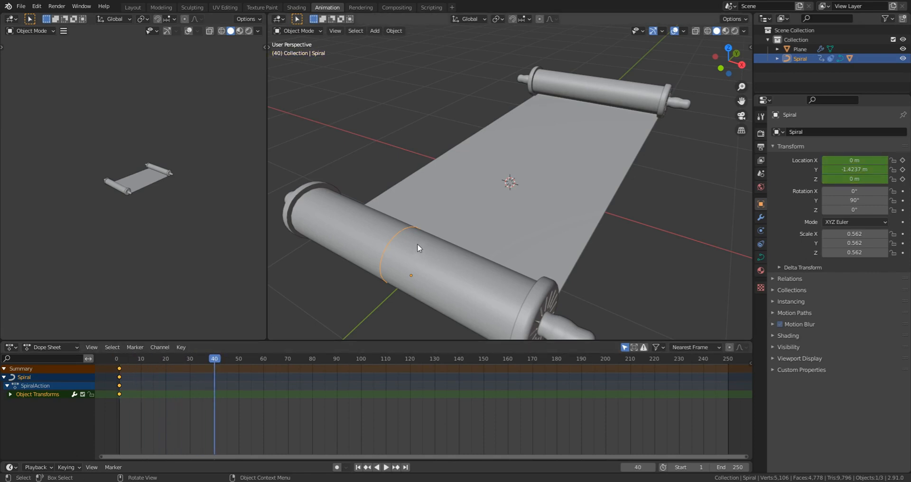
pyautogui.press('g')
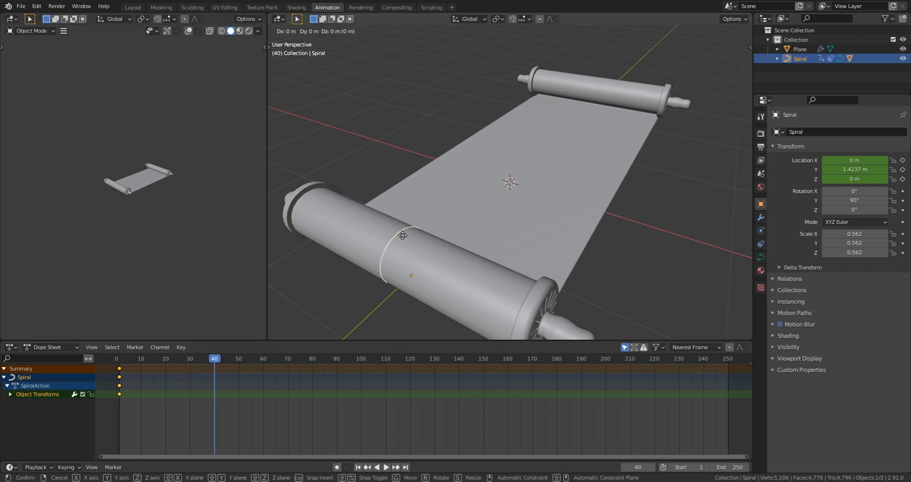
pyautogui.press('y')
pyautogui.click(428, 209)
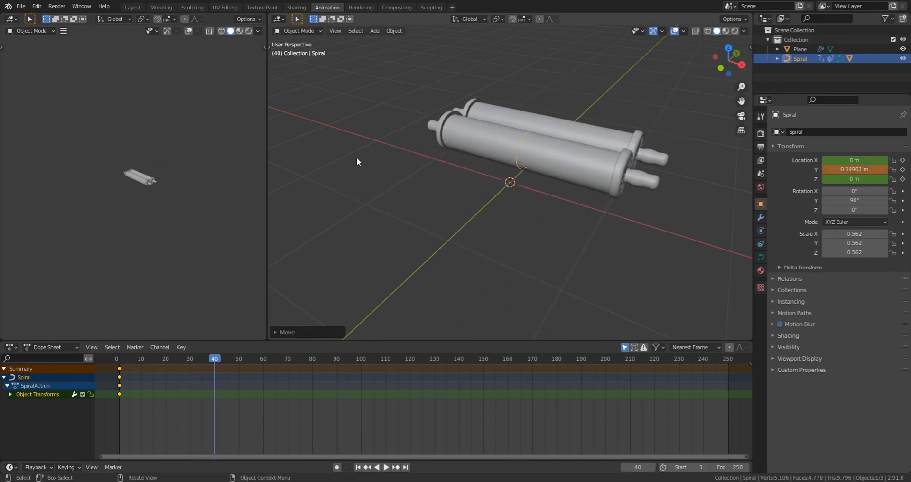
pyautogui.press('i')
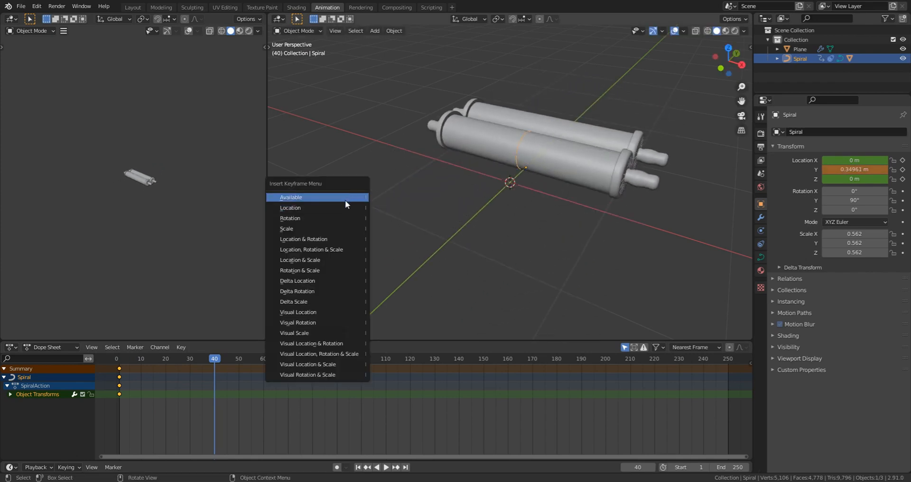
pyautogui.click(340, 208)
# Play the spiral's animation from frame 1 to check how the scroll rolls up.
pyautogui.moveTo(216, 363); pyautogui.dragTo(121, 378)
pyautogui.press('space')
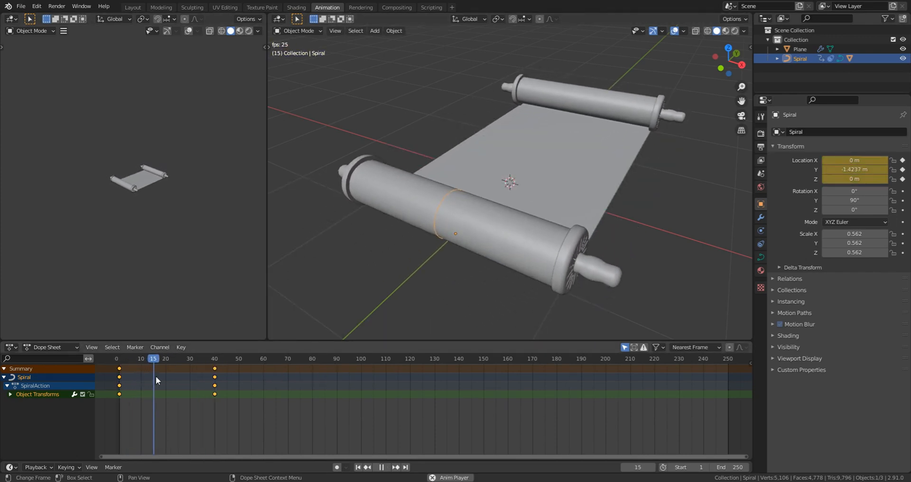
pyautogui.press('space')
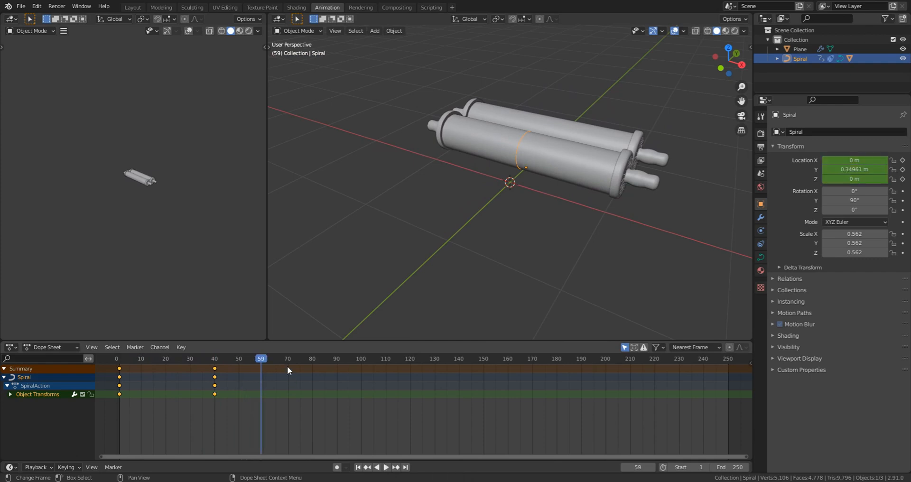
# Duplicate the spiral's frame 40 location keyframes to frame 50 so the scroll stays rolled up between them.
pyautogui.moveTo(258, 359); pyautogui.dragTo(215, 366)
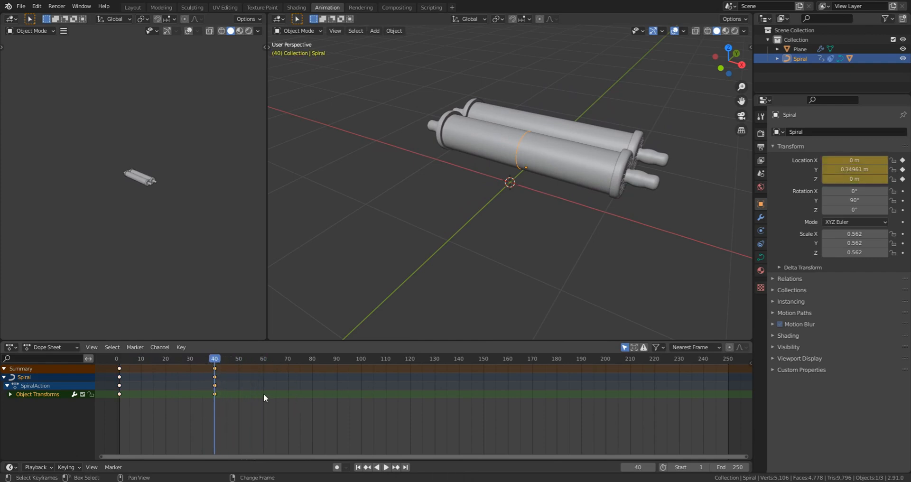
pyautogui.hotkey('shift', 'd')
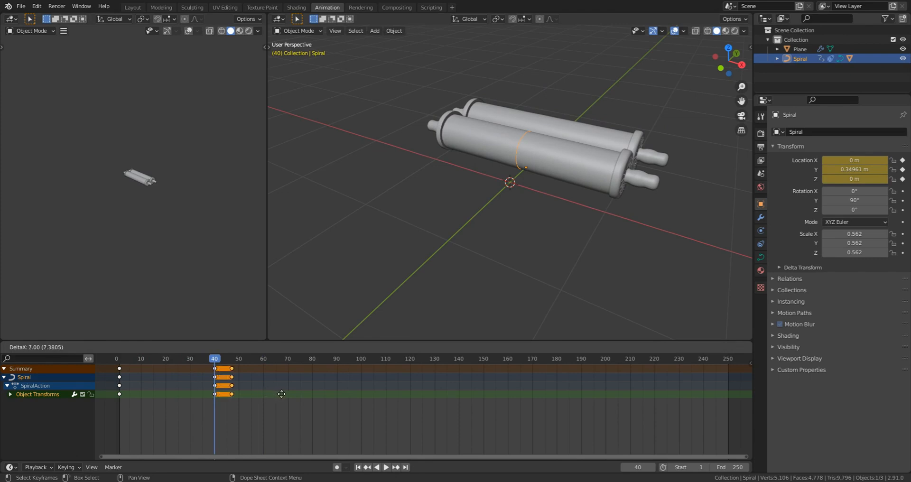
pyautogui.click(285, 397)
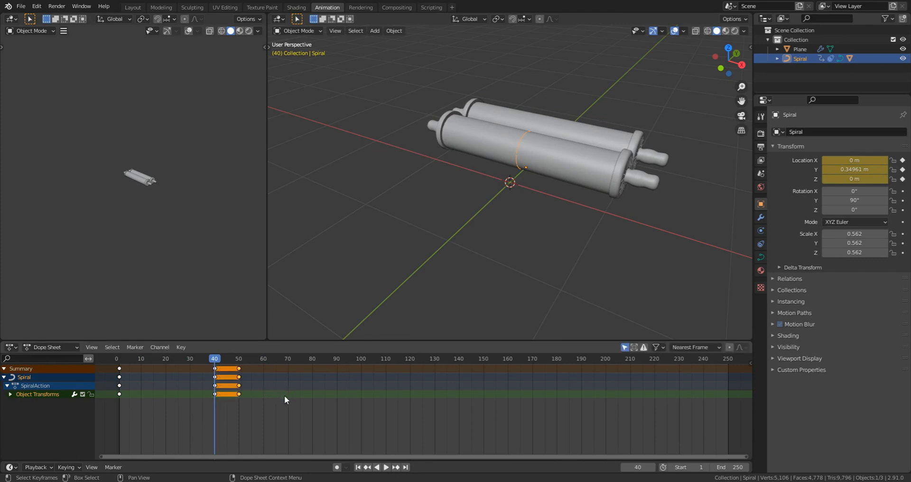
pyautogui.click(291, 419)
pyautogui.press('space')
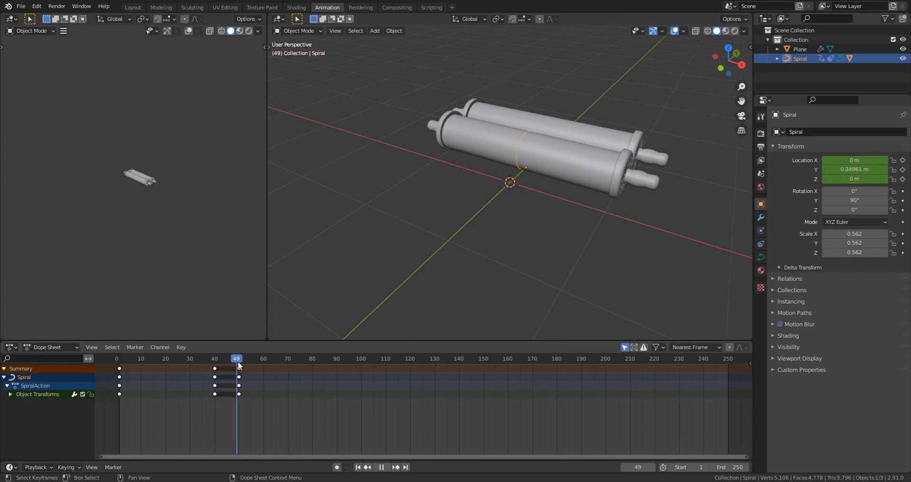
pyautogui.moveTo(239, 365); pyautogui.dragTo(178, 368)
# Duplicate the spiral's frame 1 location keyframes to frame 90 so the scroll unrolls again.
pyautogui.moveTo(149, 414); pyautogui.dragTo(104, 360)
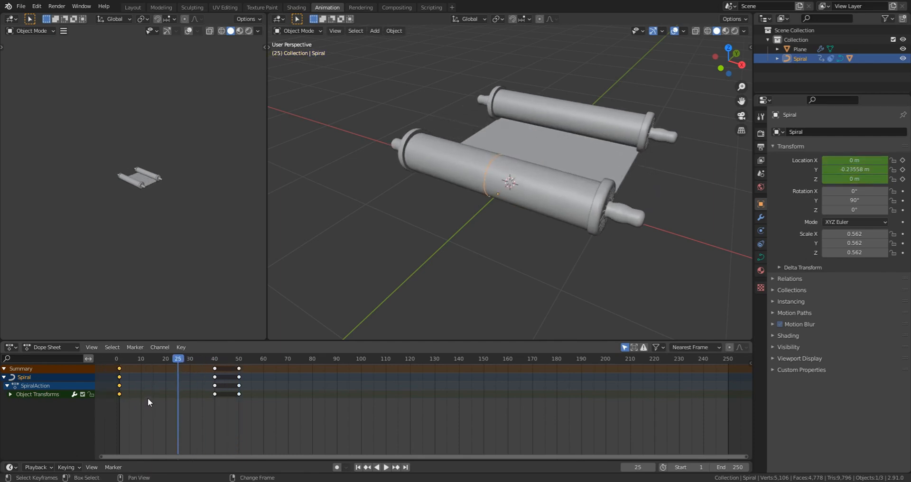
pyautogui.hotkey('shift', 'd')
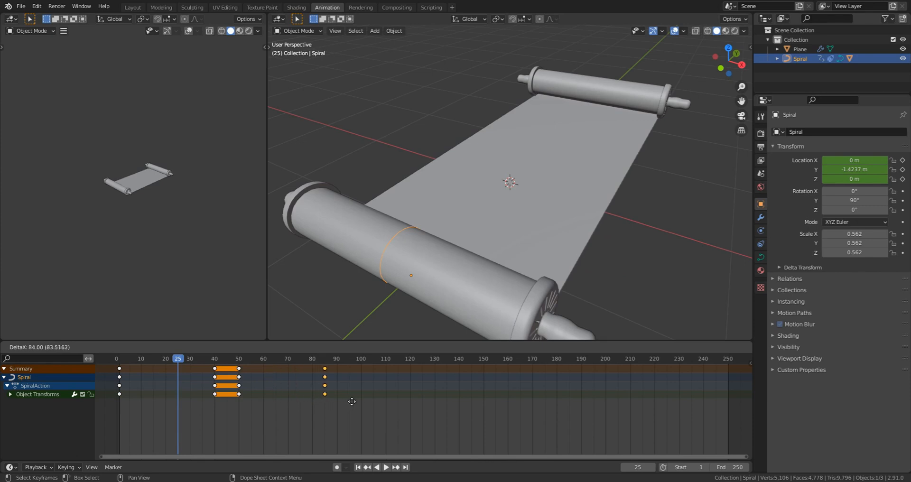
pyautogui.click(366, 402)
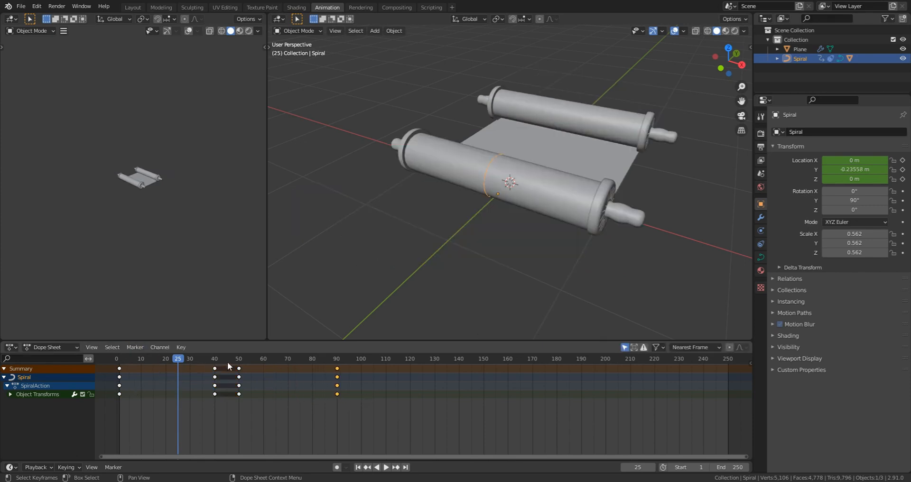
# Play the animation from the start past frame 90 to check the scroll rolling up and unrolling.
pyautogui.hotkey('shift', 'Left')
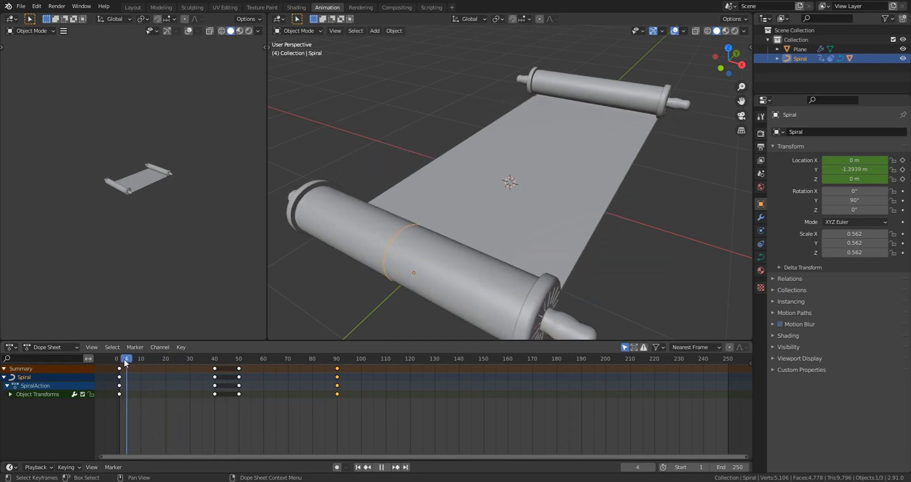
pyautogui.press('space')
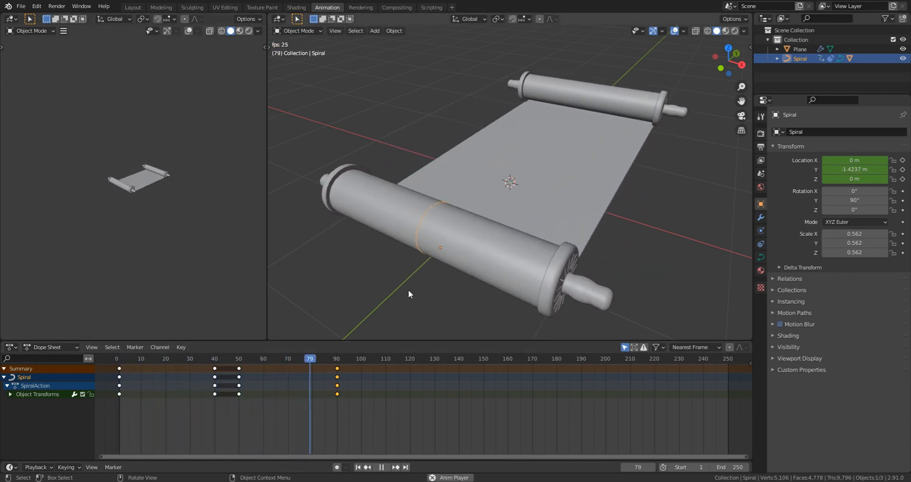
pyautogui.press('space')
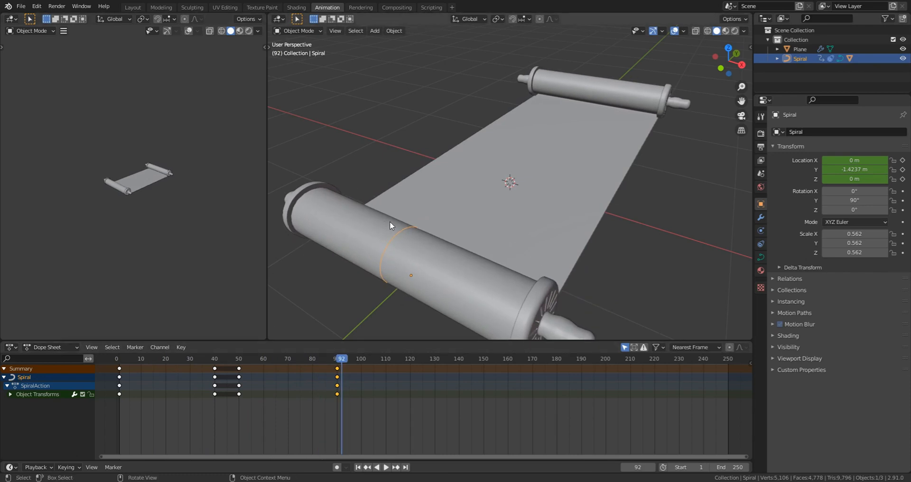
# Snap the 3D cursor to the parchment plane's origin and add a Plain Axes empty there.
pyautogui.moveTo(389, 221); pyautogui.dragTo(427, 221, button='middle')
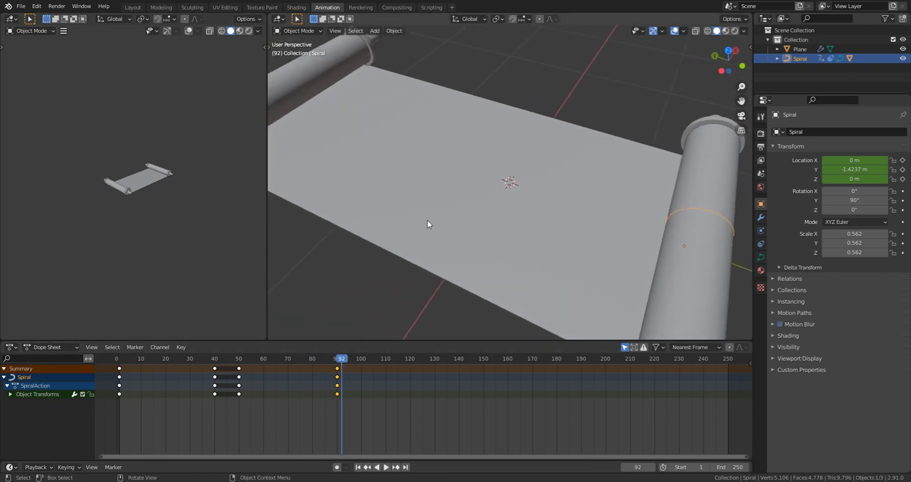
pyautogui.scroll(-4, 429, 211)
pyautogui.moveTo(443, 175); pyautogui.dragTo(447, 205, button='middle')
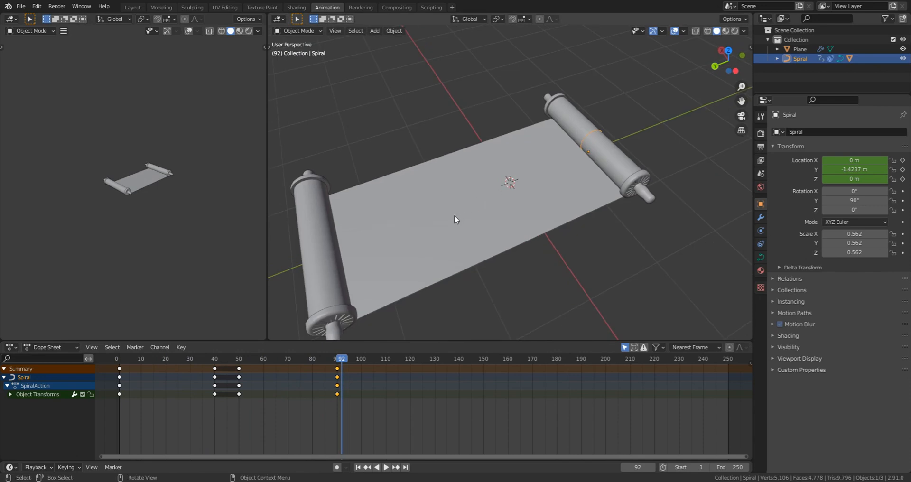
pyautogui.click(456, 223)
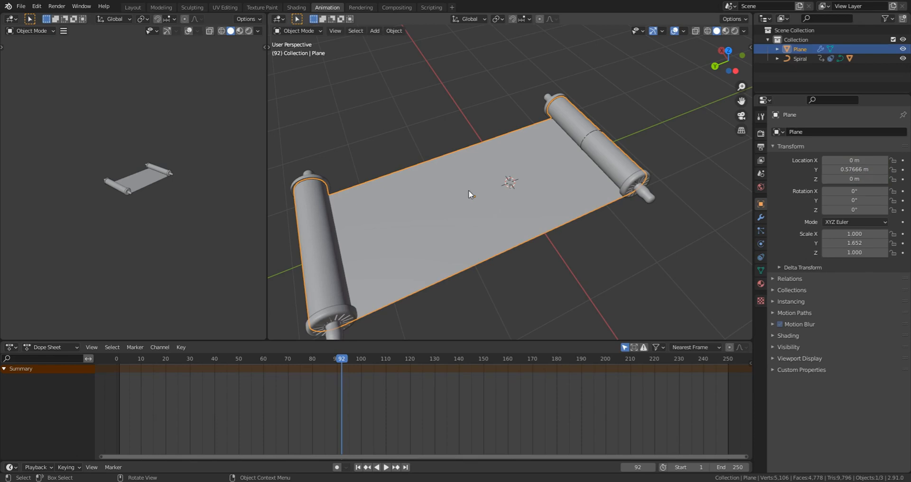
pyautogui.hotkey('shift', 's')
pyautogui.click(485, 258)
pyautogui.hotkey('shift', 'a')
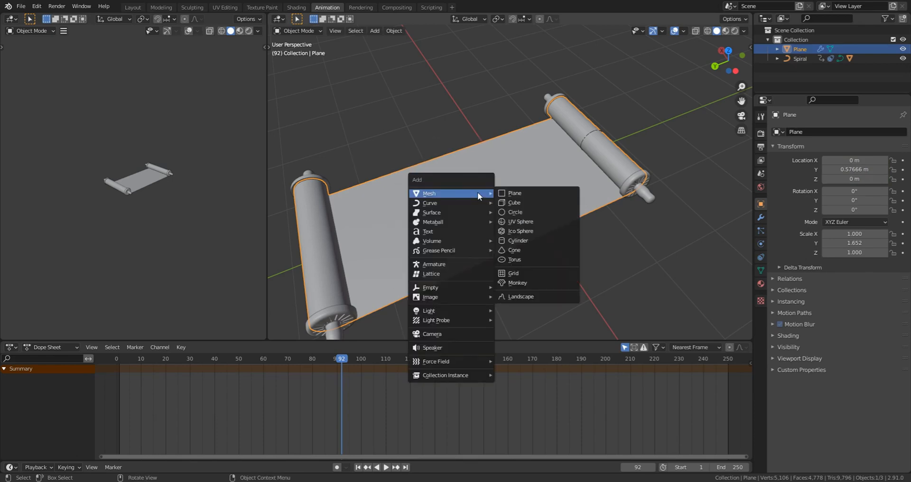
pyautogui.moveTo(468, 284)
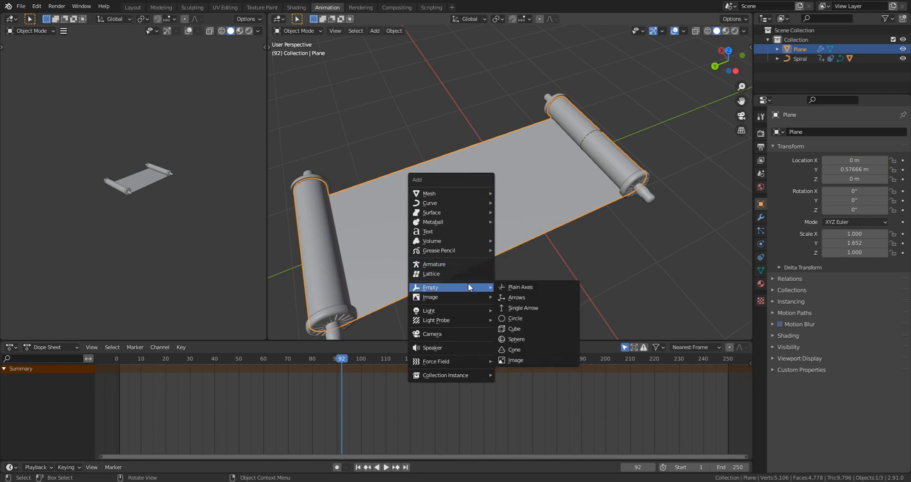
pyautogui.click(526, 288)
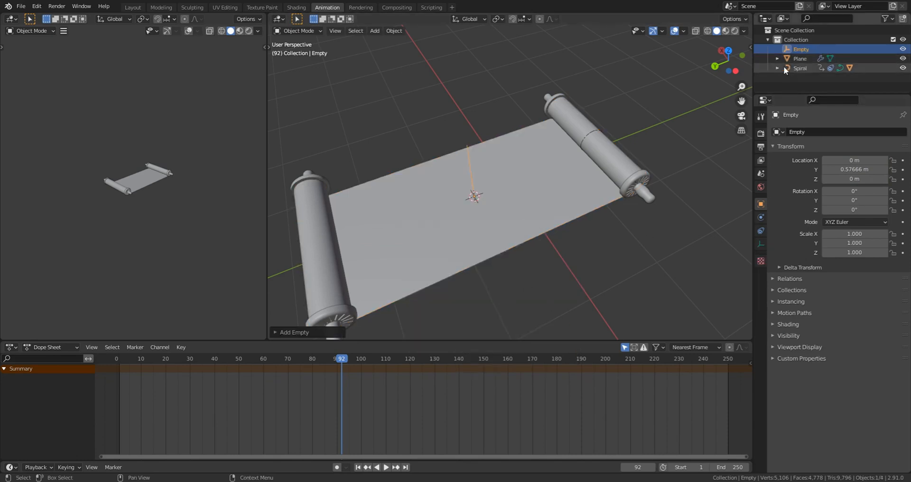
# Parent the parchment plane and the spiral curve to the empty.
pyautogui.click(796, 69)
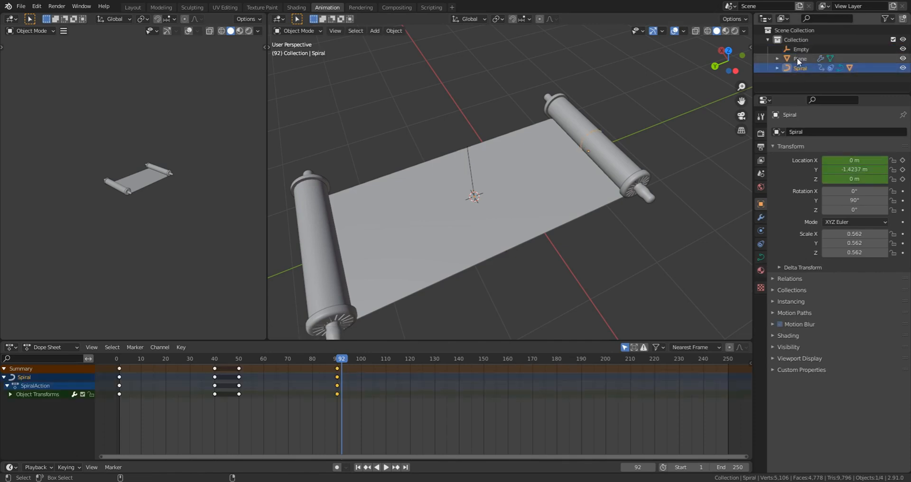
pyautogui.keyDown('ctrl'); pyautogui.click(798, 58); pyautogui.keyUp('ctrl')
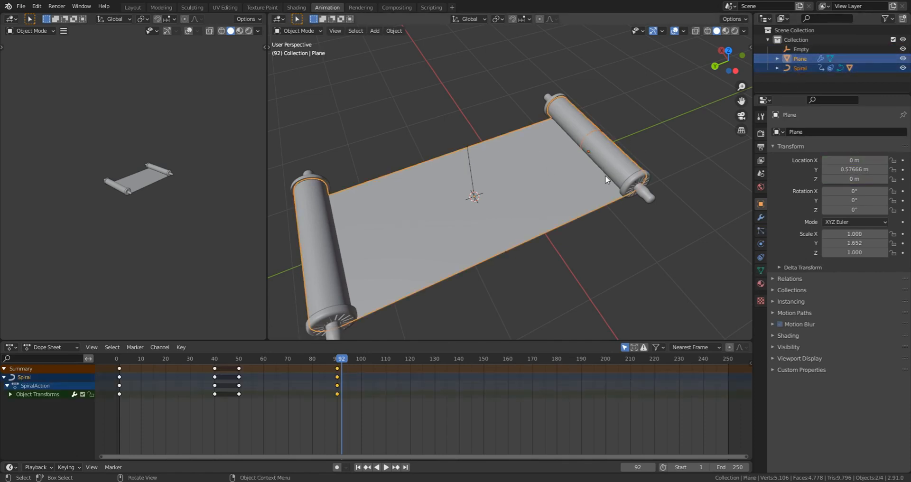
pyautogui.moveTo(605, 176); pyautogui.dragTo(563, 155, button='middle')
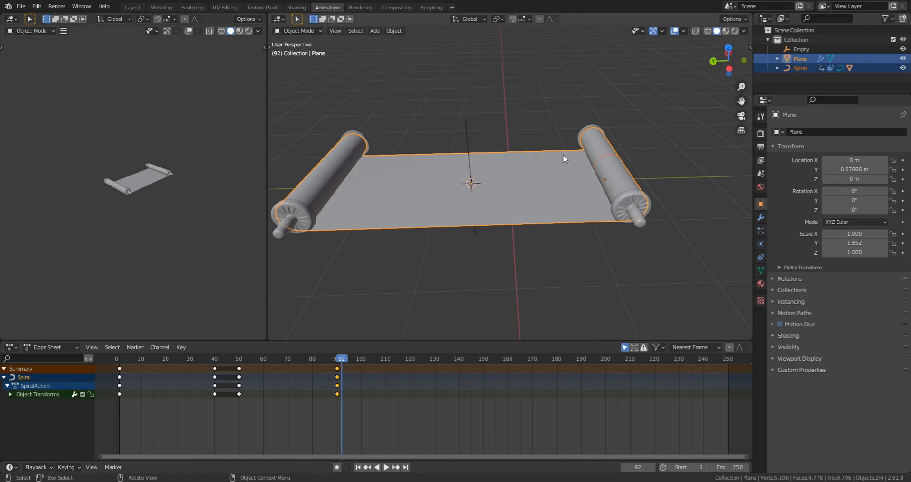
pyautogui.keyDown('shift'); pyautogui.click(466, 123); pyautogui.keyUp('shift')
pyautogui.scroll(3, 483, 189)
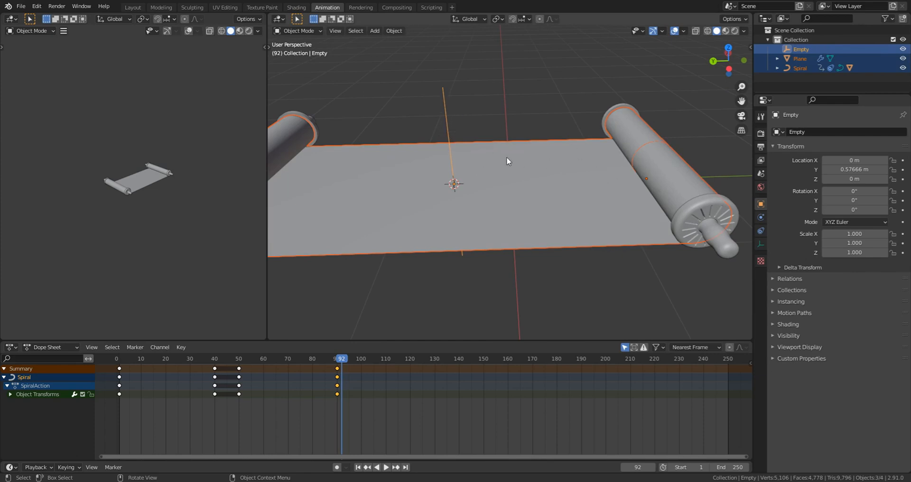
pyautogui.moveTo(506, 156); pyautogui.dragTo(551, 115, button='middle')
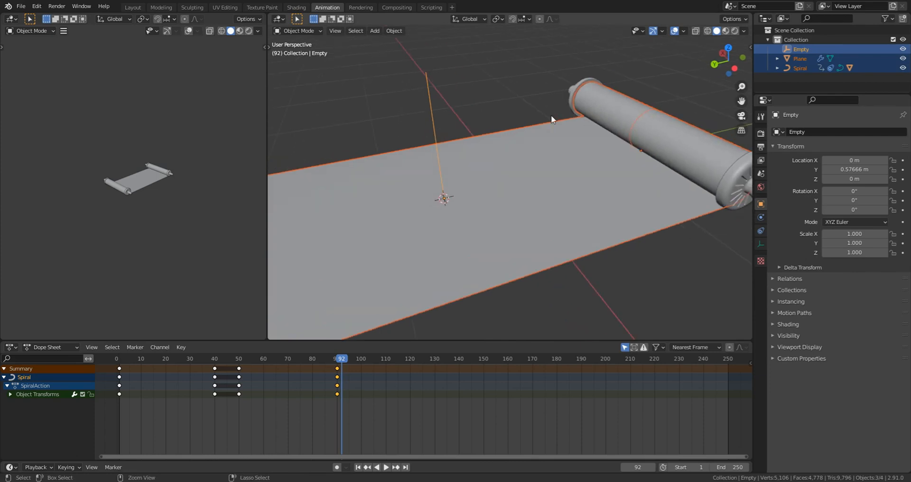
pyautogui.hotkey('ctrl', 'p')
pyautogui.click(551, 115)
# Rotate the empty freely and about Z to tilt the whole scroll to about 38.2°, 6.26° and -53.6°.
pyautogui.moveTo(552, 115); pyautogui.dragTo(460, 159, button='middle')
pyautogui.click(467, 133)
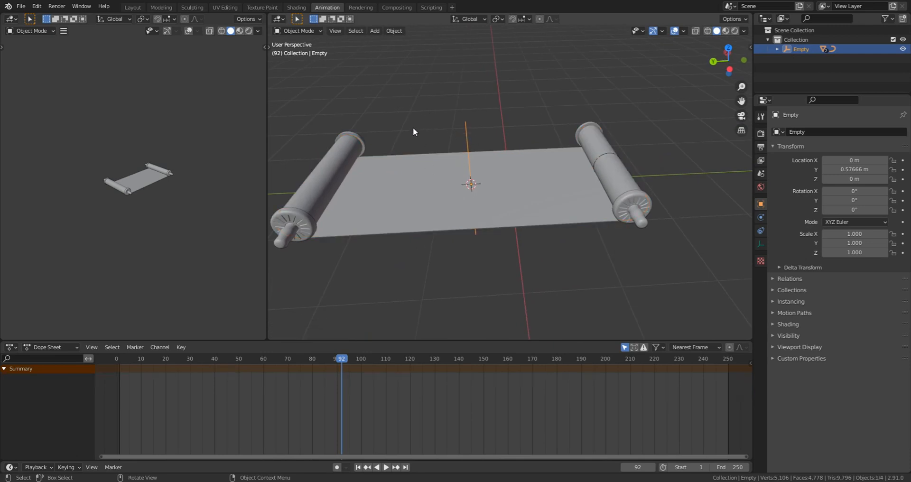
pyautogui.press('r')
pyautogui.press('r')
pyautogui.click(507, 231)
pyautogui.press('r')
pyautogui.press('z')
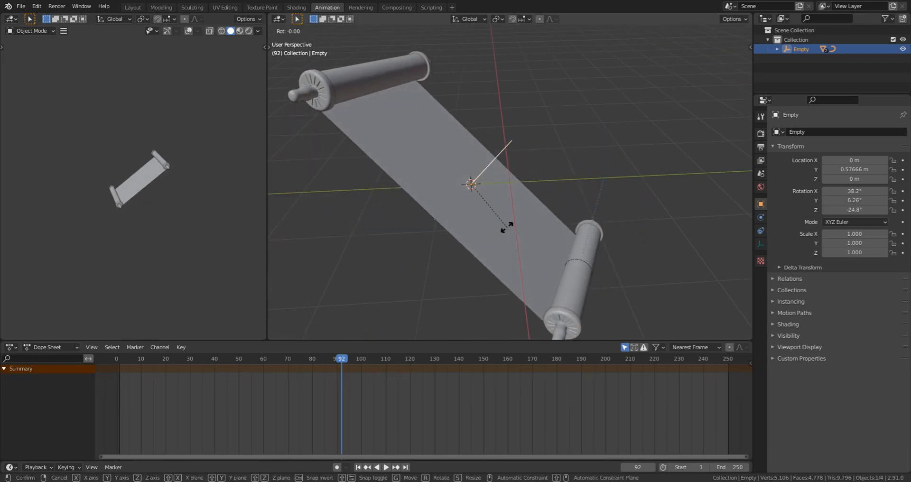
pyautogui.click(493, 243)
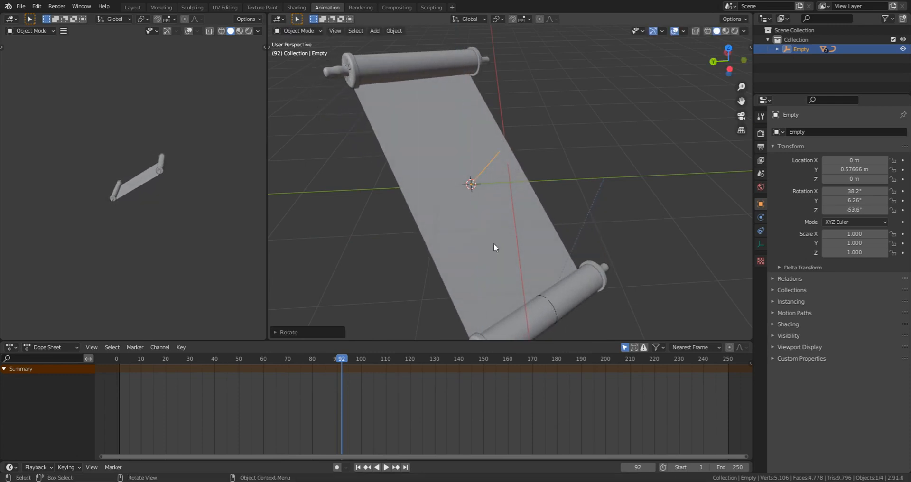
# Try moving the spiral curve along global Y to test rolling the tilted scroll.
pyautogui.click(554, 310)
pyautogui.click(555, 310)
pyautogui.click(556, 309)
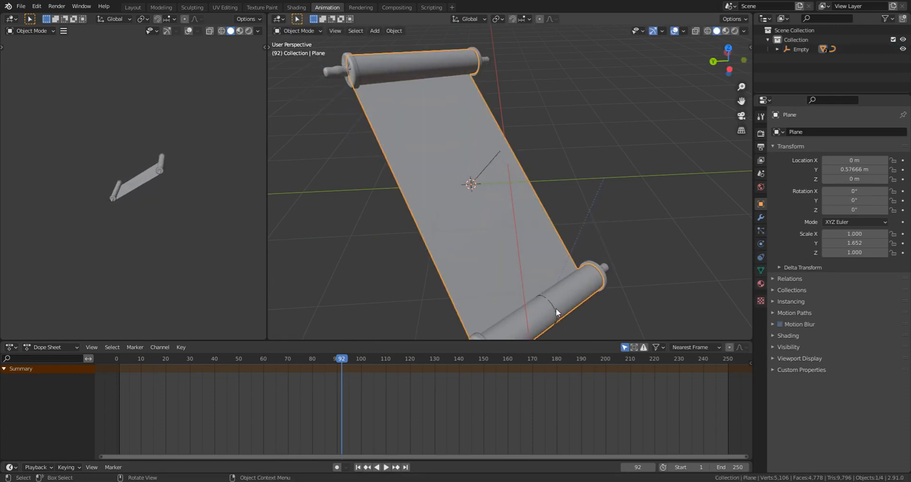
pyautogui.click(554, 306)
pyautogui.click(553, 306)
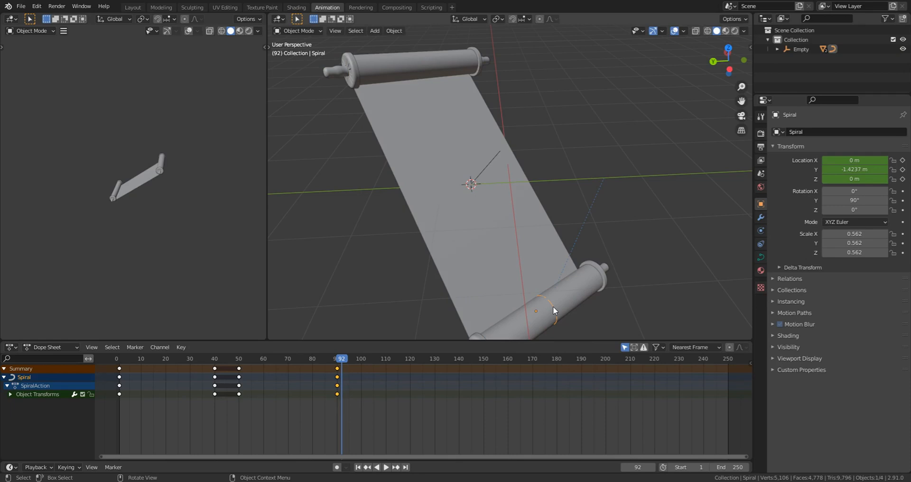
pyautogui.press('g')
pyautogui.press('y')
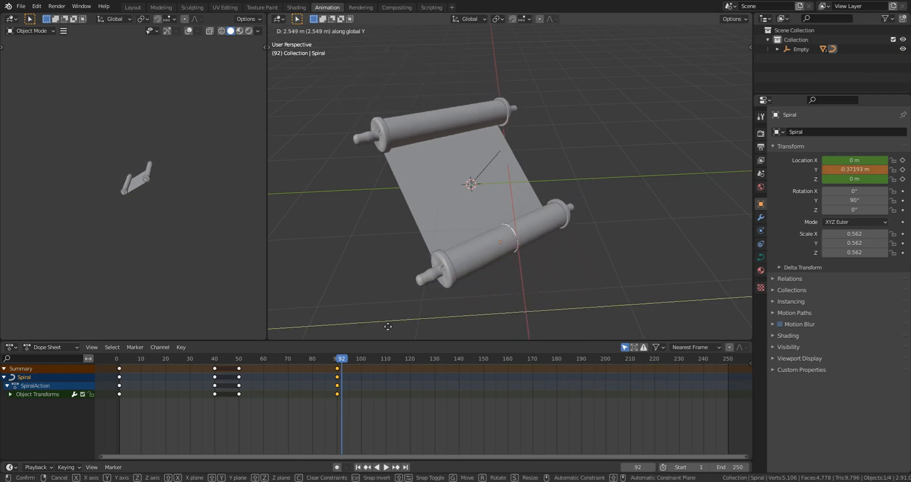
pyautogui.click(437, 115)
# Play the animation from an early frame to check the rolling motion on the tilted scroll.
pyautogui.moveTo(343, 359); pyautogui.dragTo(136, 367)
pyautogui.press('space')
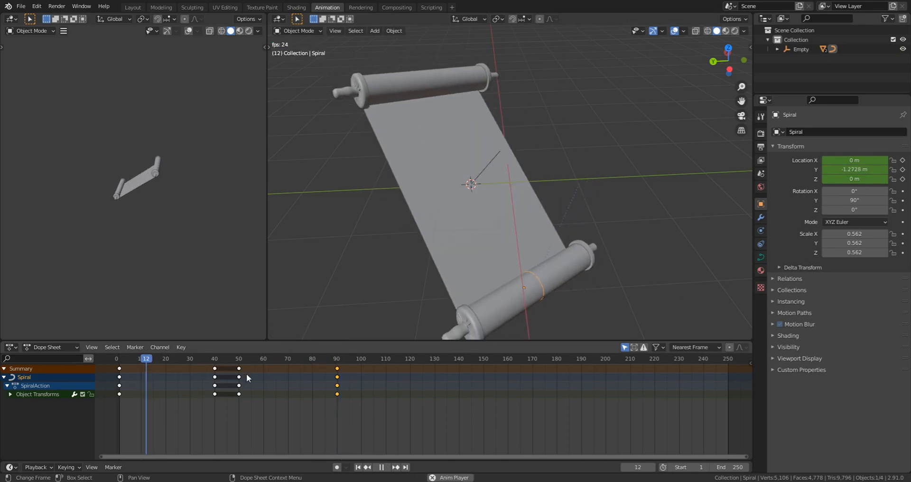
pyautogui.press('space')
# Select the wooden rods and open their Transformation constraint settings.
pyautogui.click(421, 255)
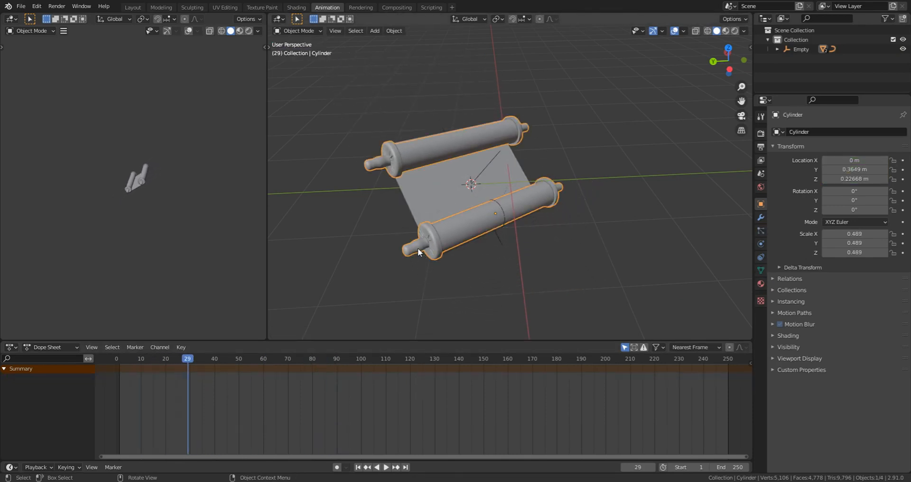
pyautogui.click(761, 244)
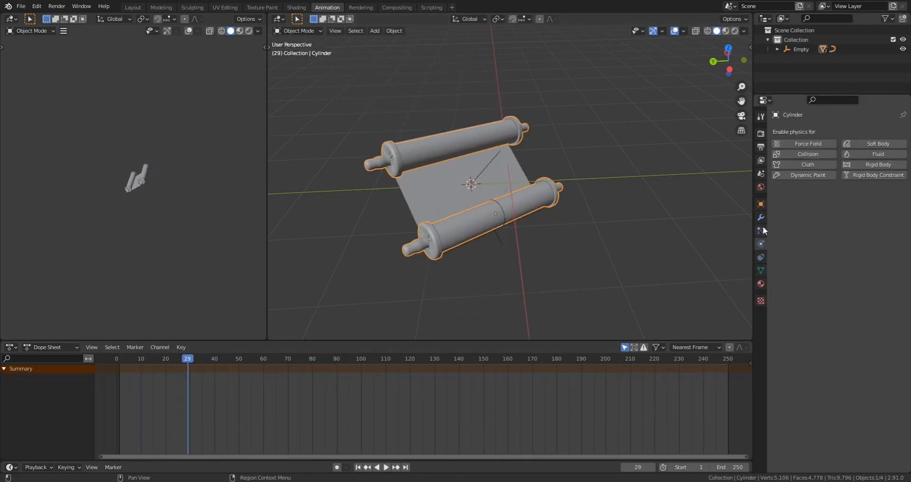
pyautogui.click(759, 257)
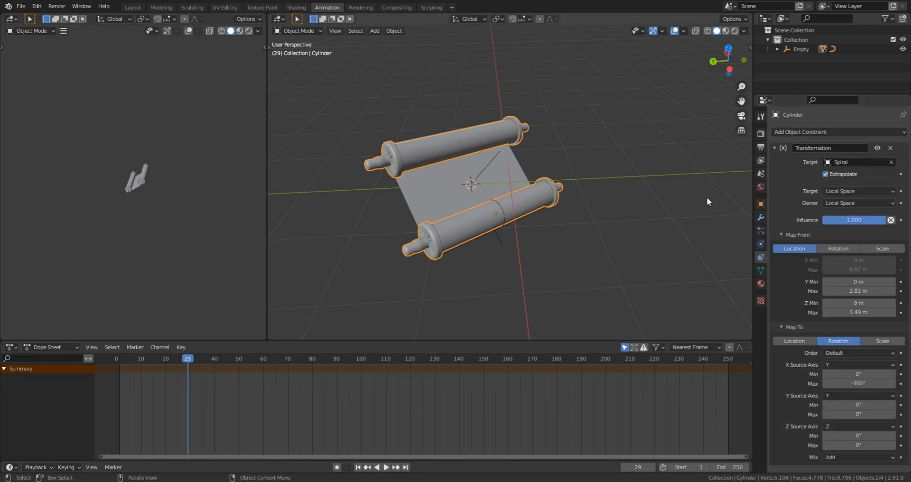